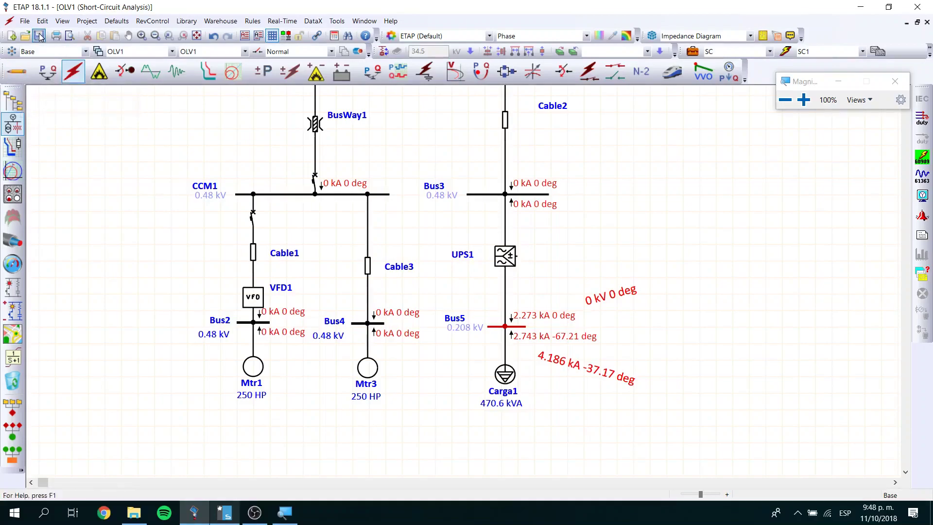
Return the one-line diagram to edit mode and place a DC bus beside UPS1
click(465, 318)
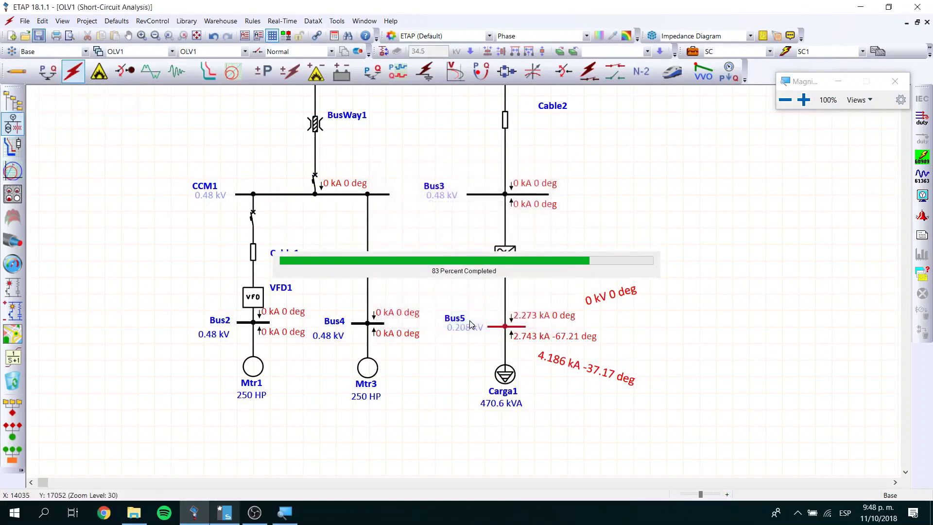
click(17, 71)
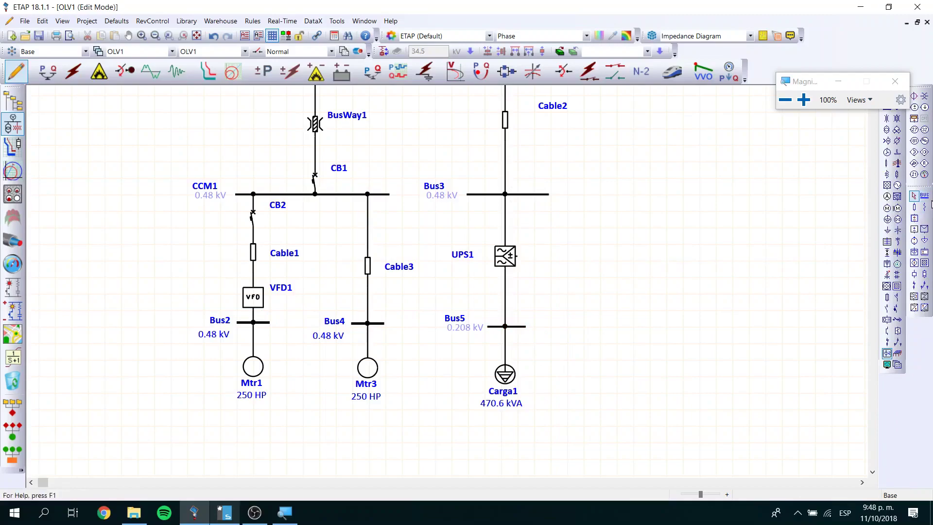
click(804, 99)
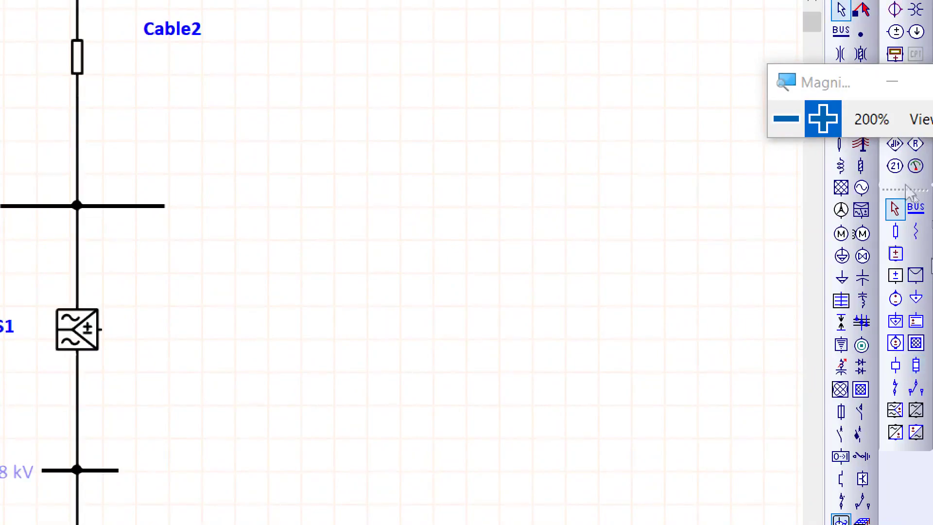
click(916, 209)
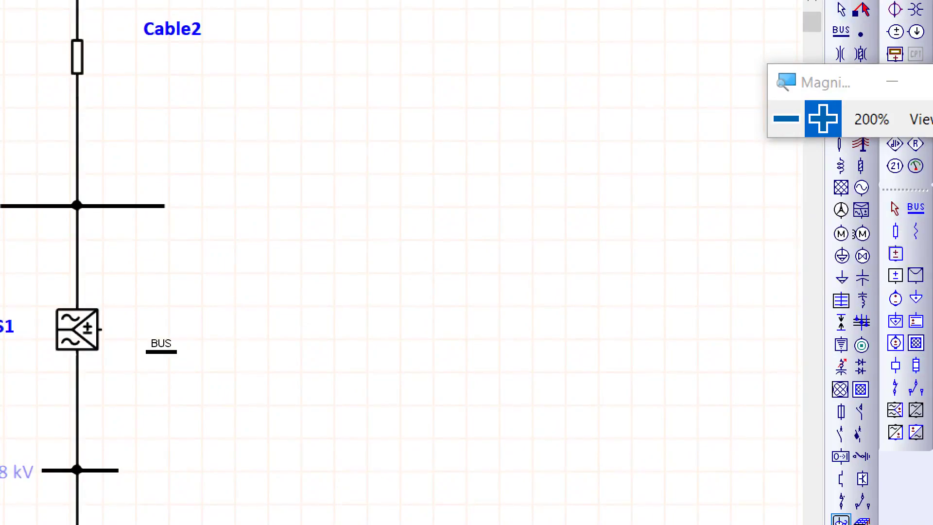
click(234, 332)
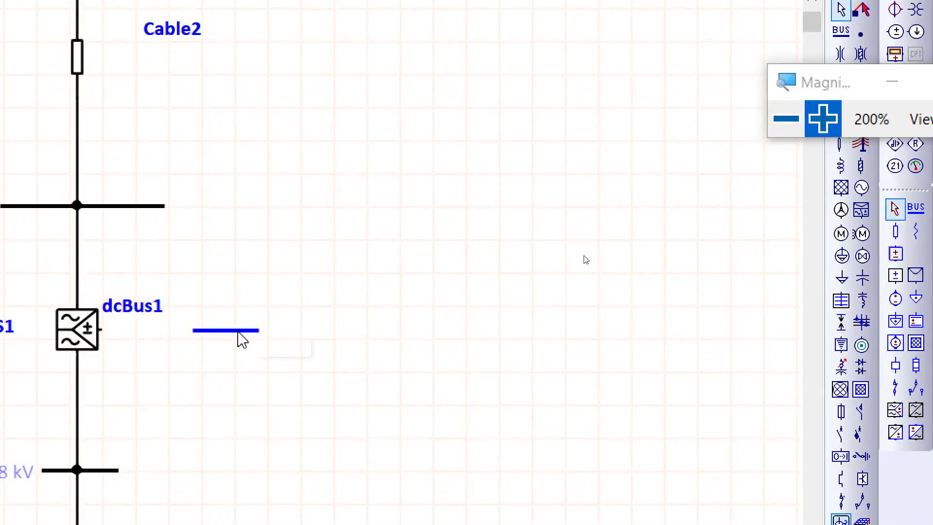
Rotate the new DC bus to a vertical orientation
click(238, 331)
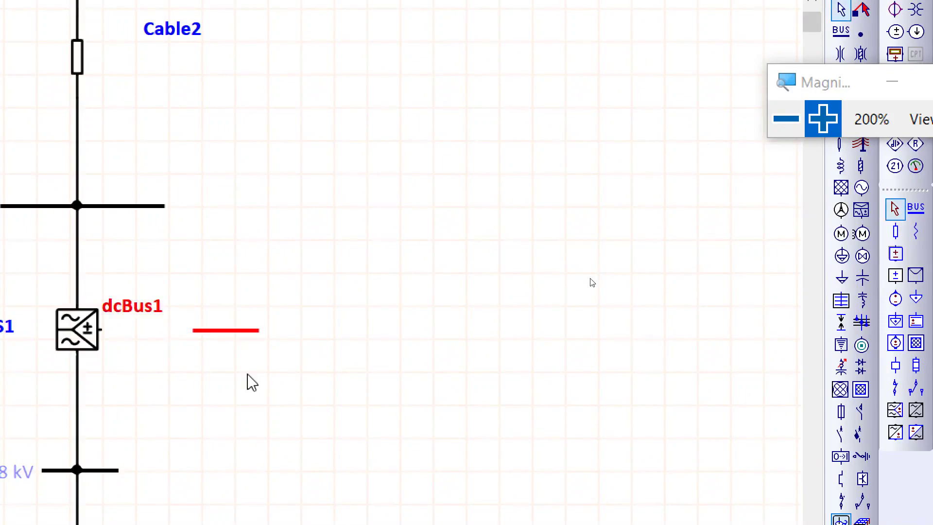
key(ctrl+r)
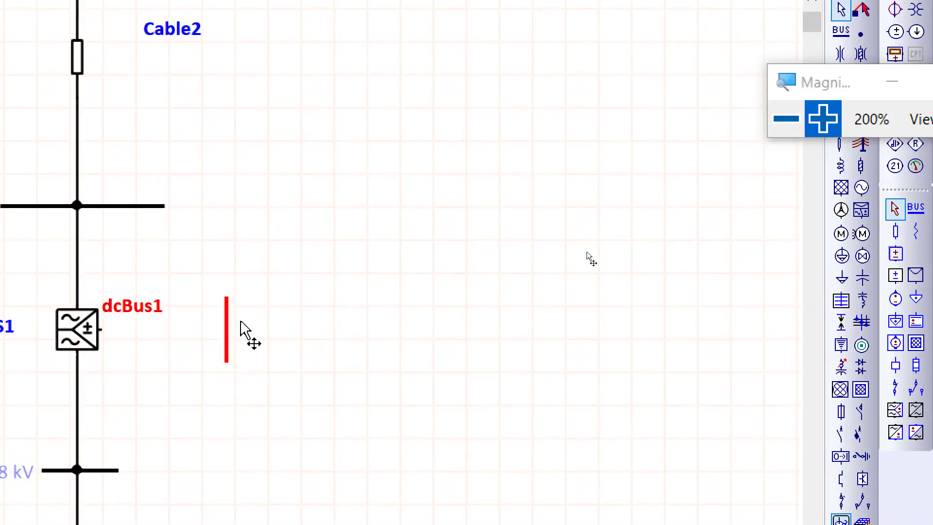
click(241, 321)
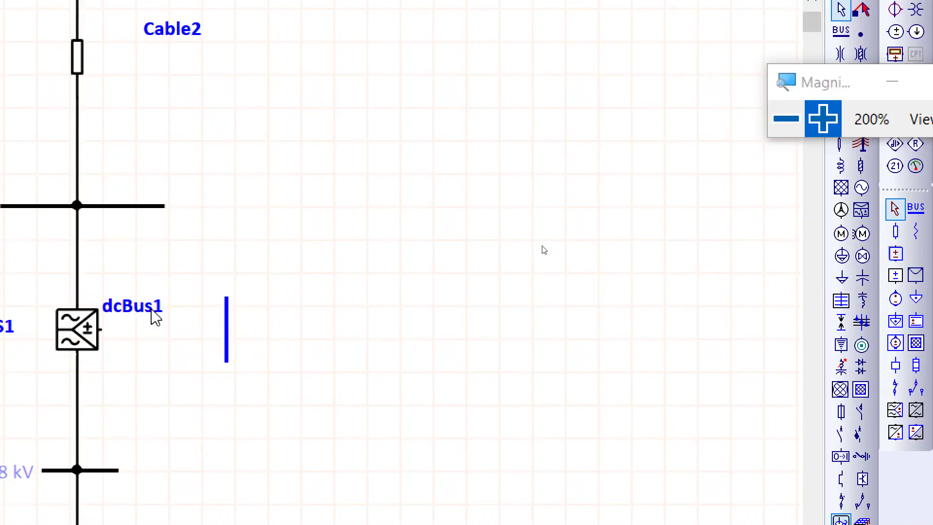
Examine the DC rating of UPS1 in its rating data and close the editor
double_click(77, 329)
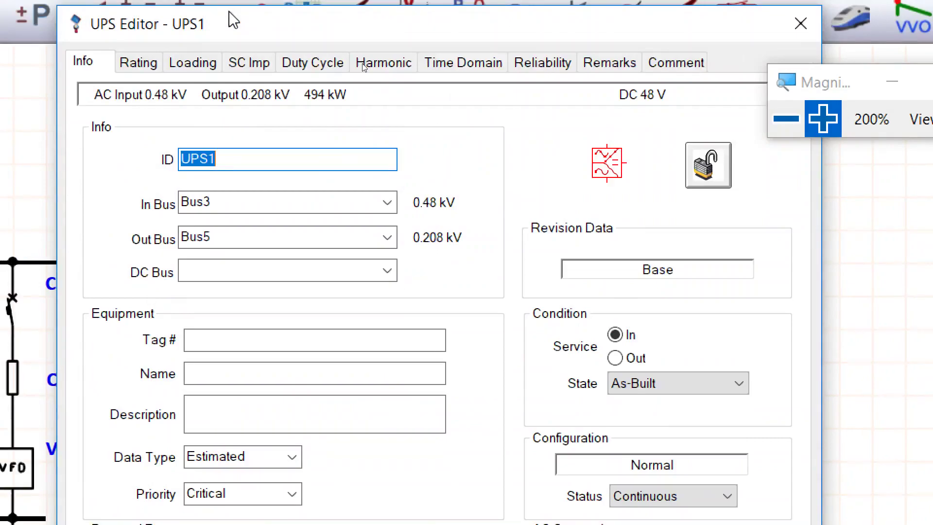
click(138, 63)
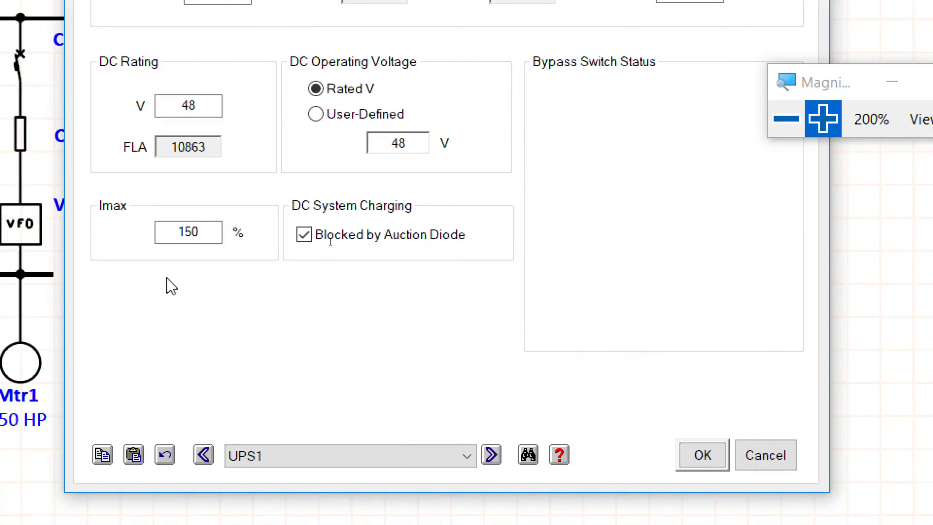
click(703, 455)
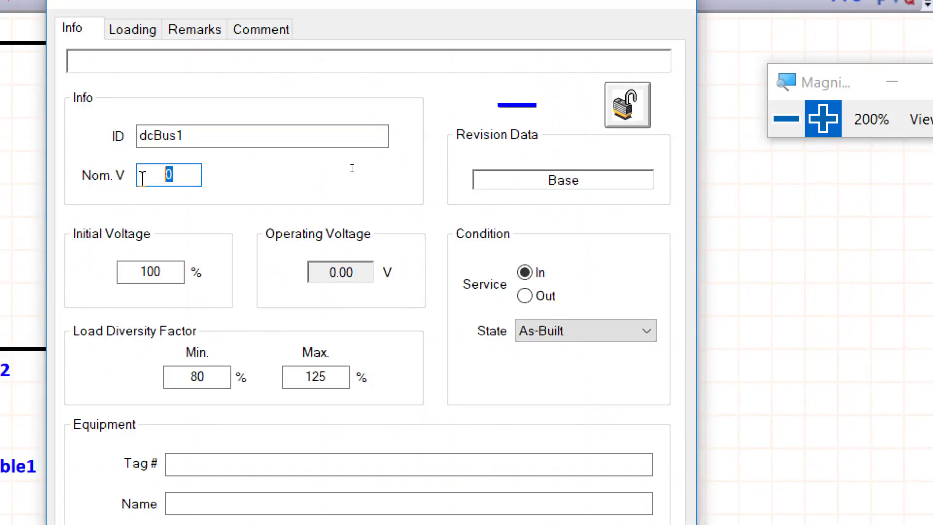
Set the nominal voltage of dcBus1 to 48 V
text(48)
click(116, 31)
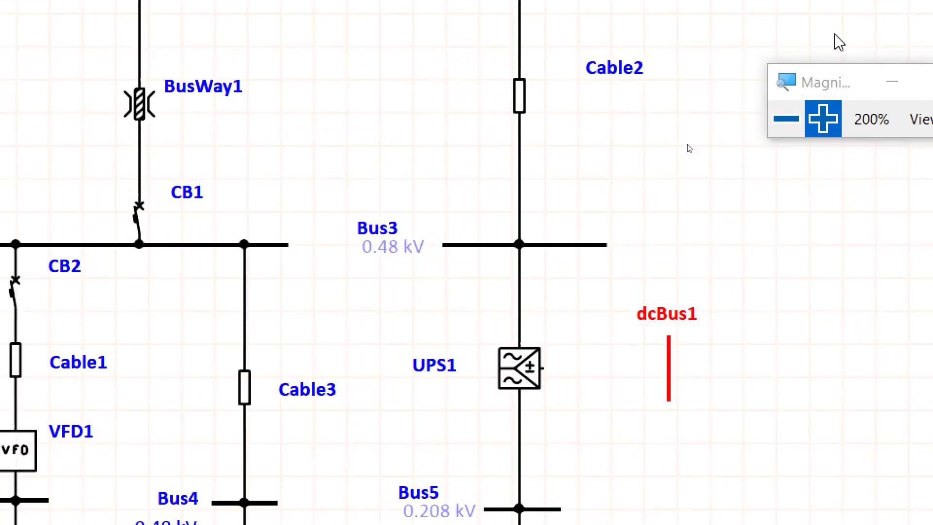
Add a battery connected to dcBus1 and wire the bus to the DC terminal of UPS1
key(super+minus)
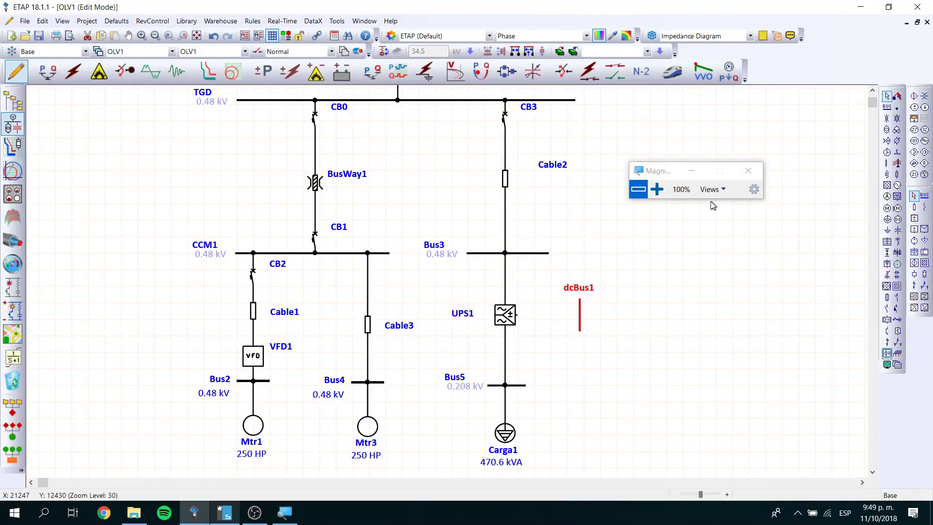
key(super+plus)
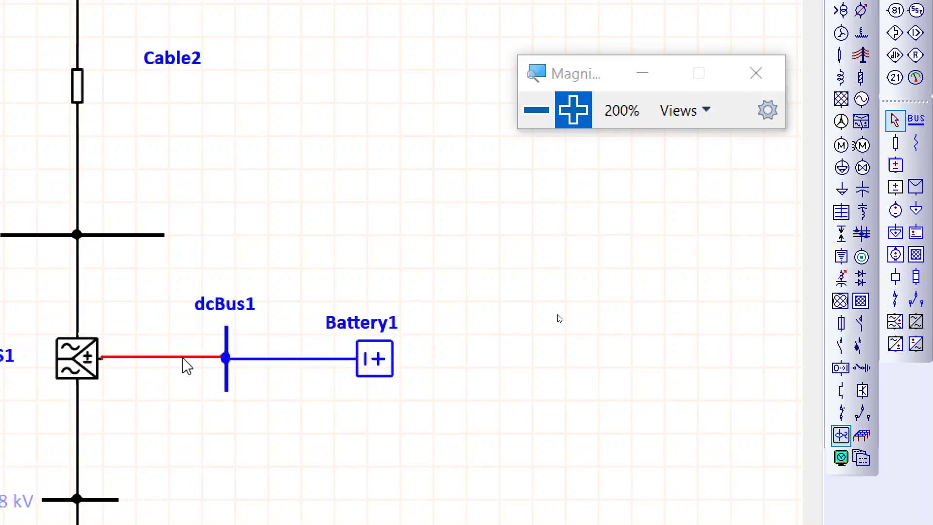
click(209, 428)
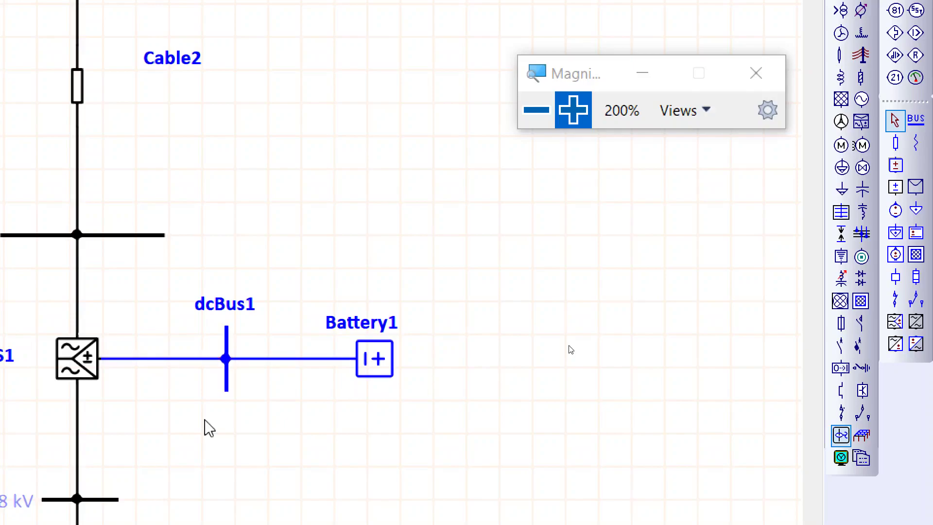
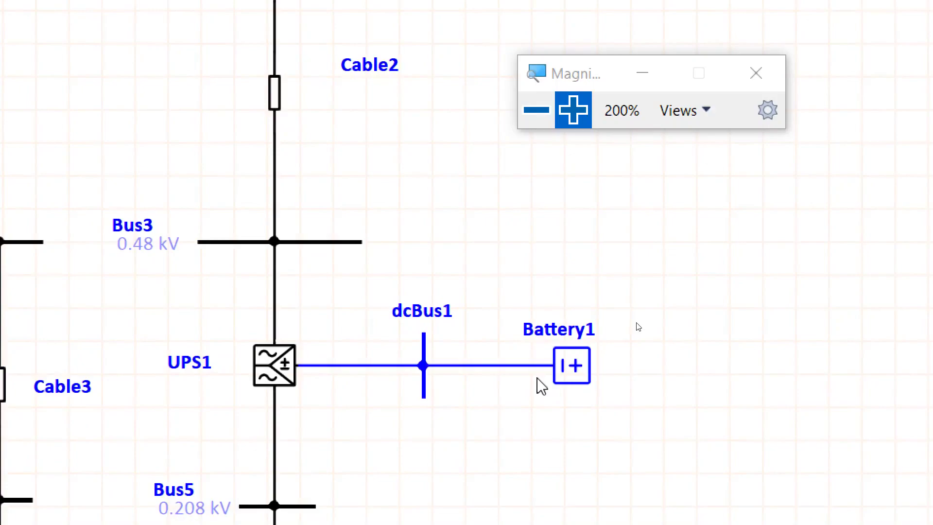
Assign Battery1 the C&D Tech KCR library model with 15 plates and 577 capacity
double_click(571, 365)
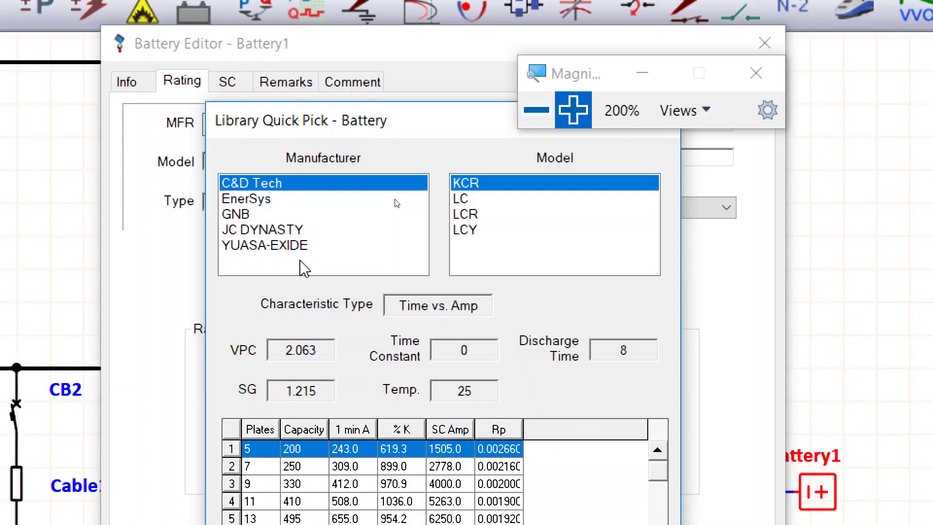
click(469, 407)
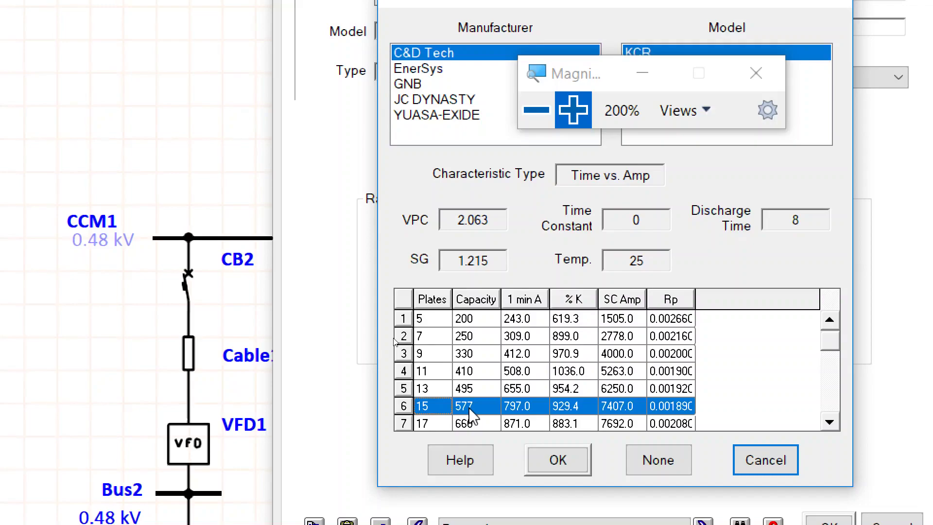
scroll(452, 389, down, 1)
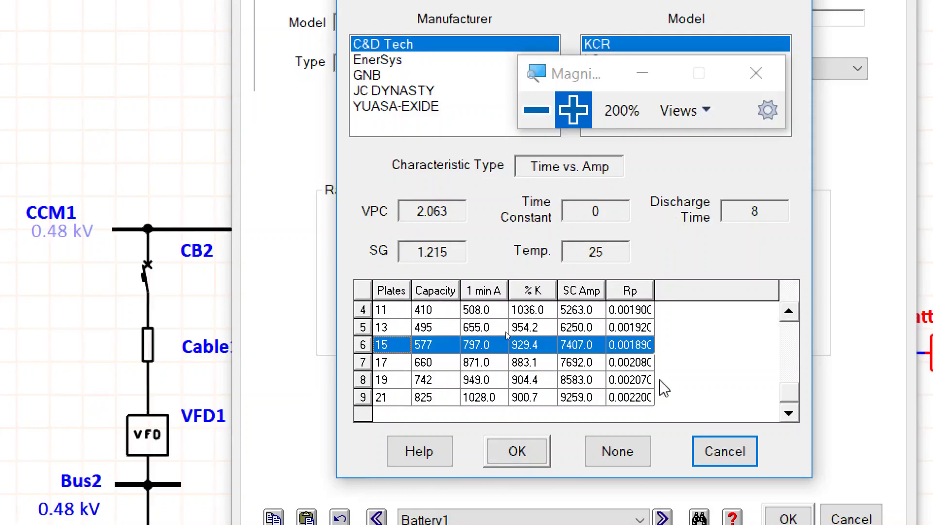
click(492, 455)
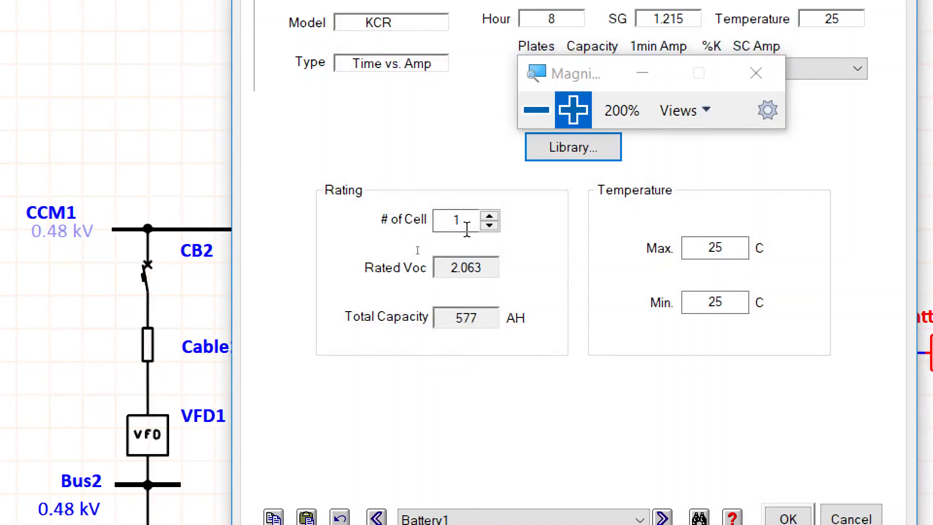
Set the number of cells in Battery1 to 24
click(489, 216)
click(490, 216)
click(489, 216)
click(489, 216)
click(489, 217)
click(489, 217)
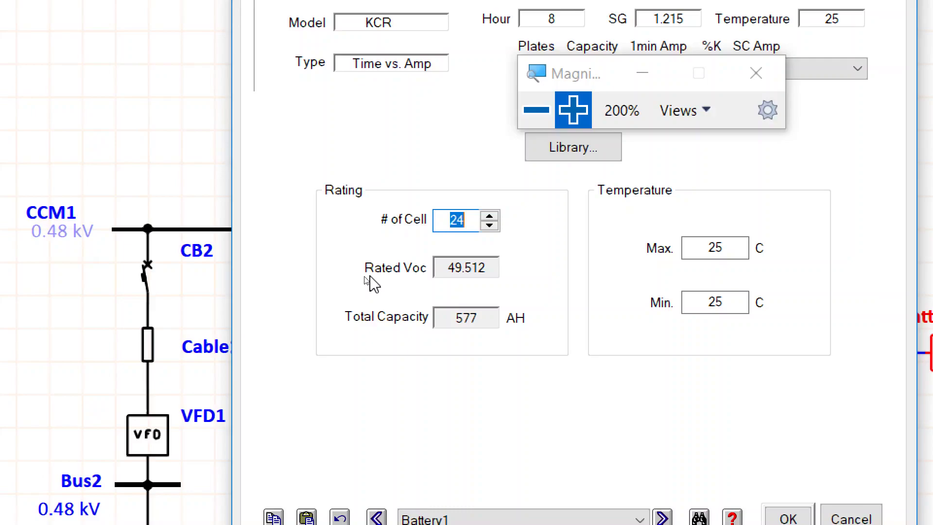
click(487, 314)
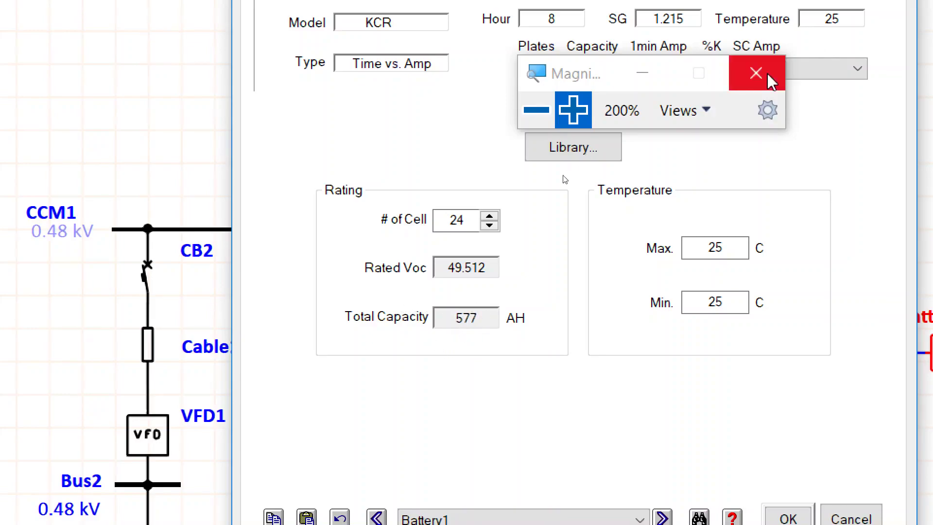
Set the number of strings in Battery1 to 4
click(536, 111)
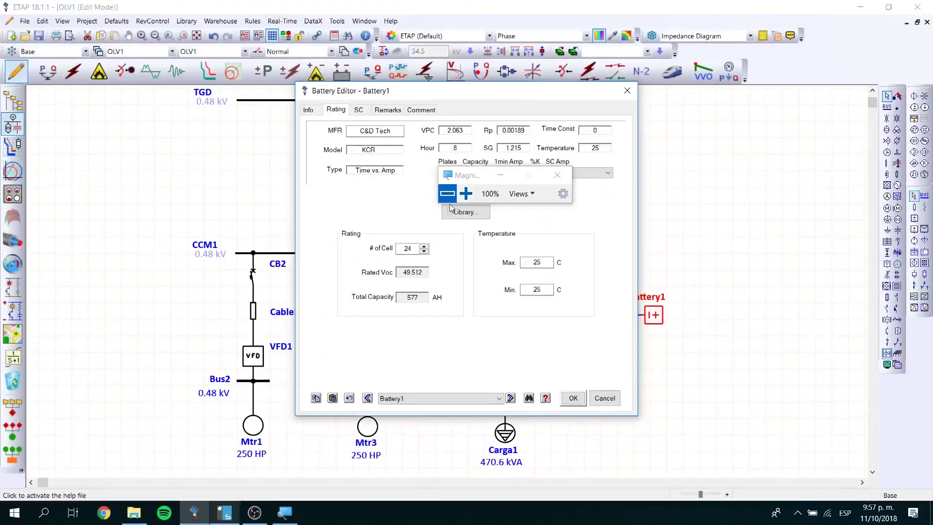
click(311, 112)
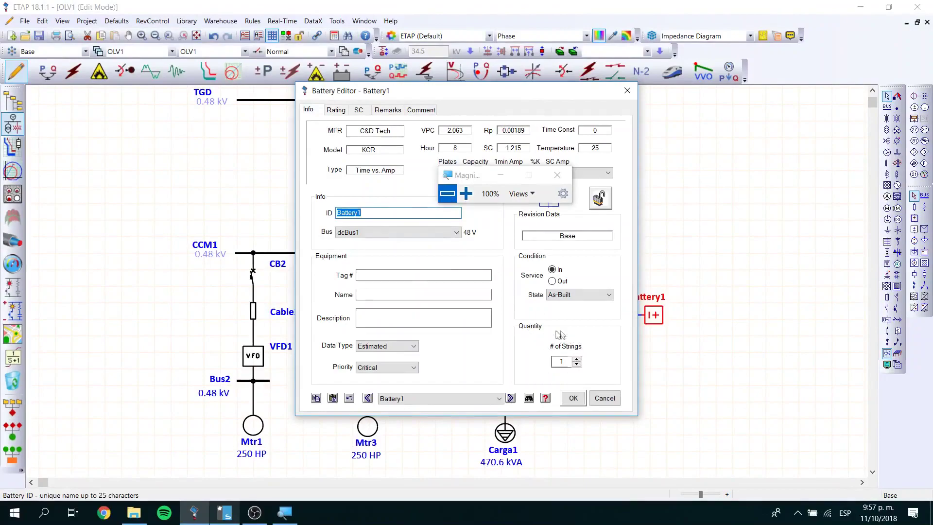
click(577, 359)
click(577, 359)
click(577, 359)
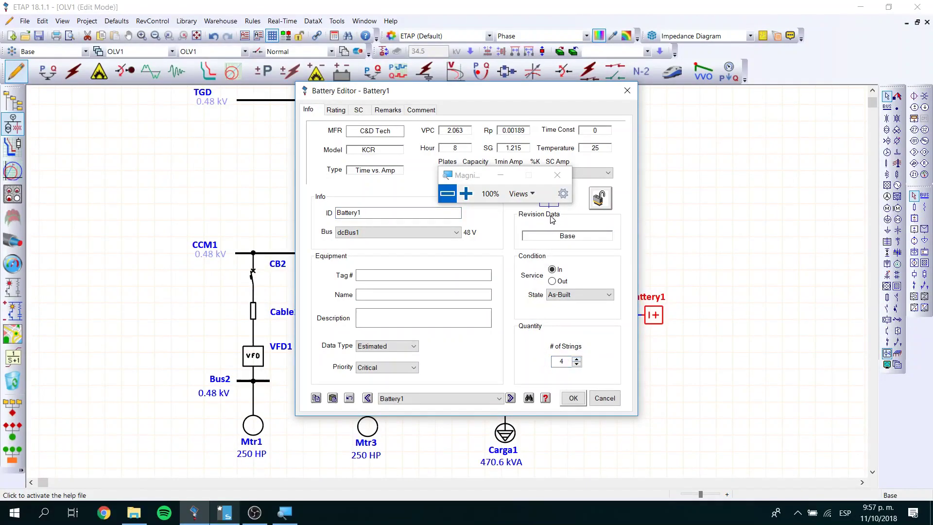
drag(474, 177, 701, 62)
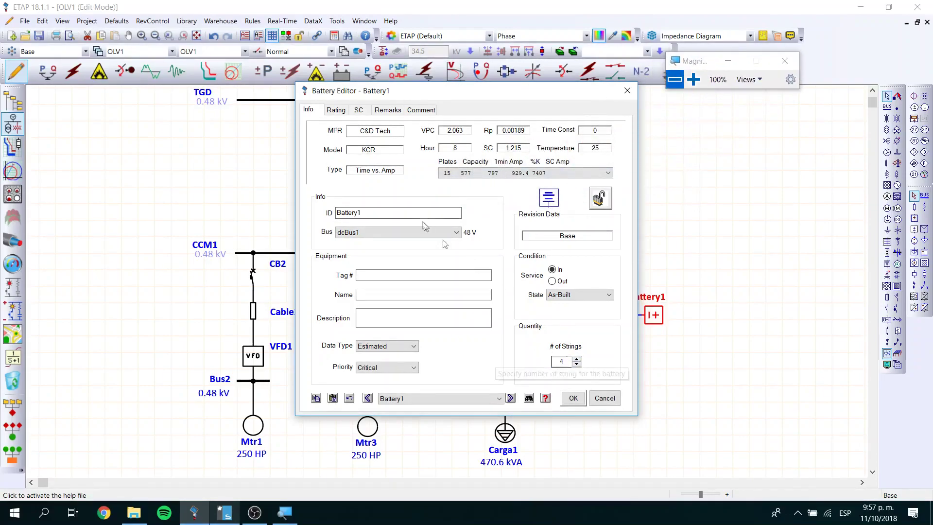
Review the battery's rating and short-circuit data, and accept the battery settings
click(336, 109)
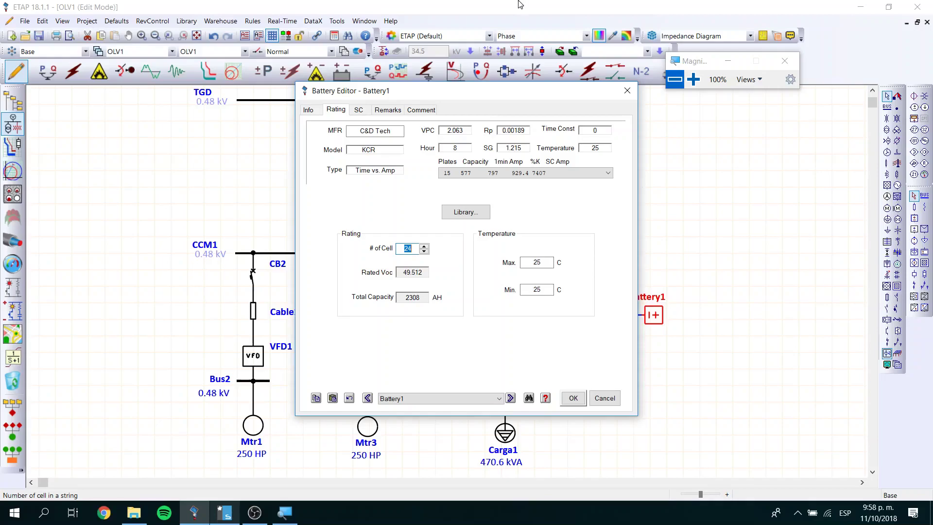
click(360, 231)
click(359, 111)
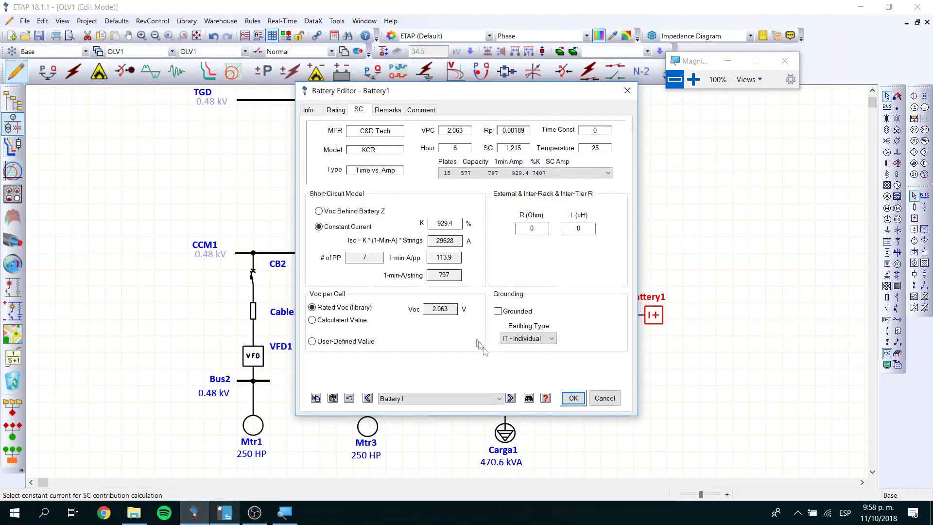
click(573, 398)
click(564, 381)
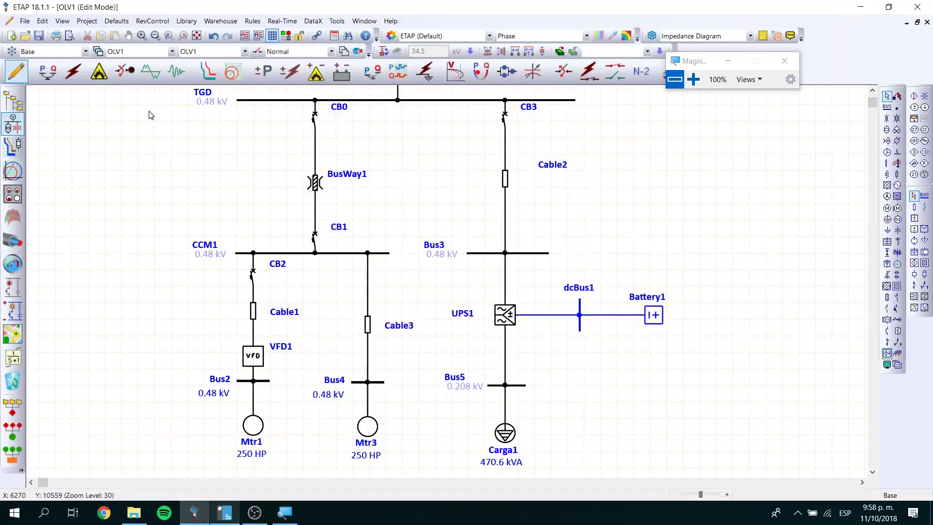
Run a load flow analysis on the diagram and select the connection between Bus3 and UPS1
click(50, 78)
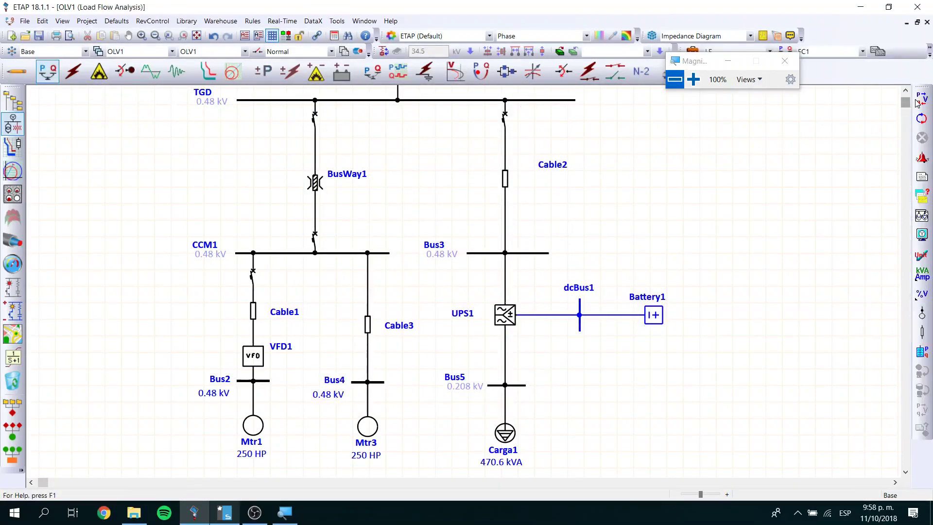
click(922, 102)
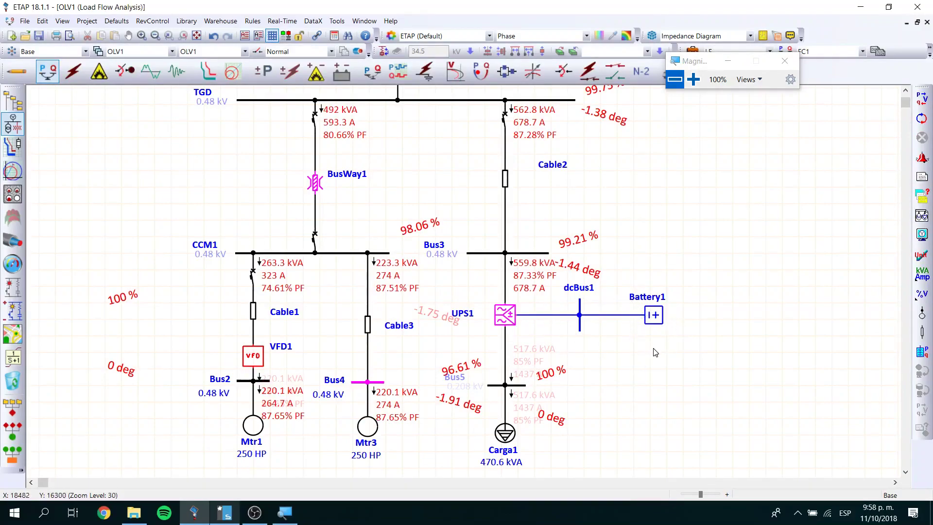
click(507, 275)
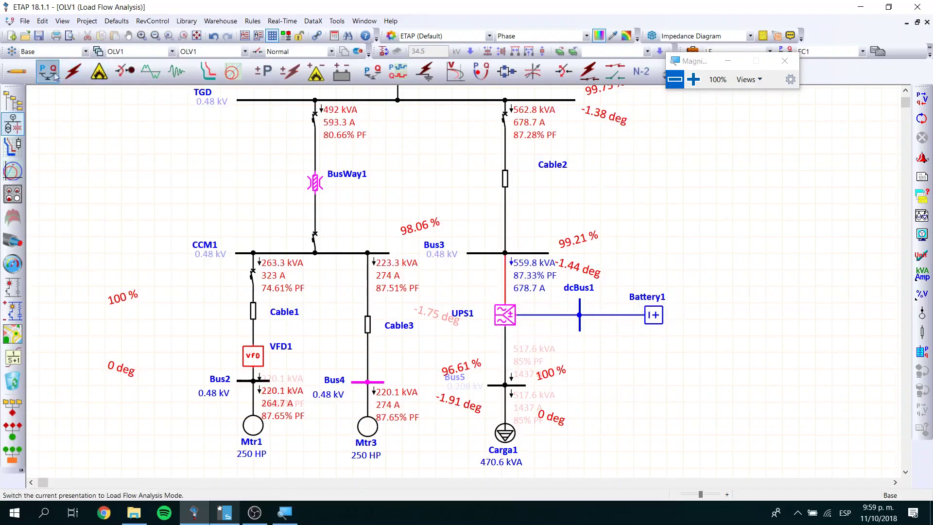
Return to edit mode and insert a contactor in the connection between Bus3 and UPS1
click(18, 73)
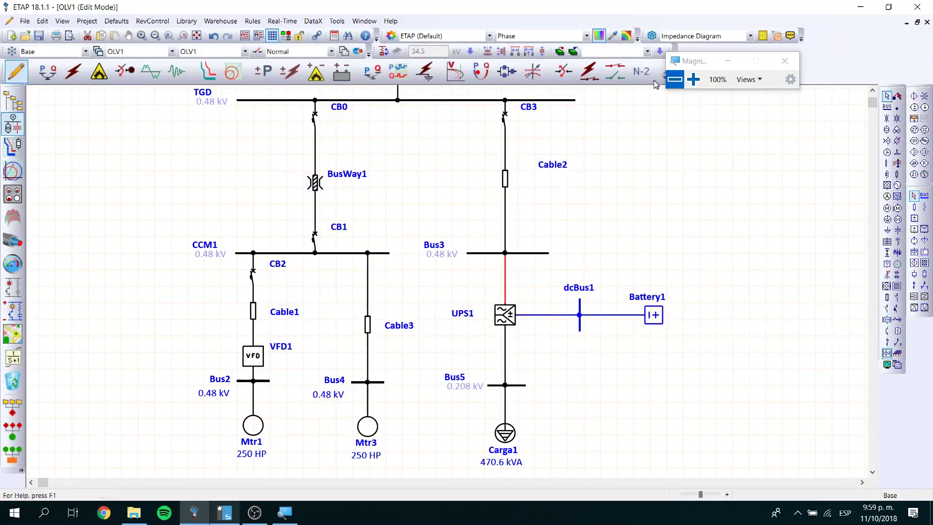
click(694, 79)
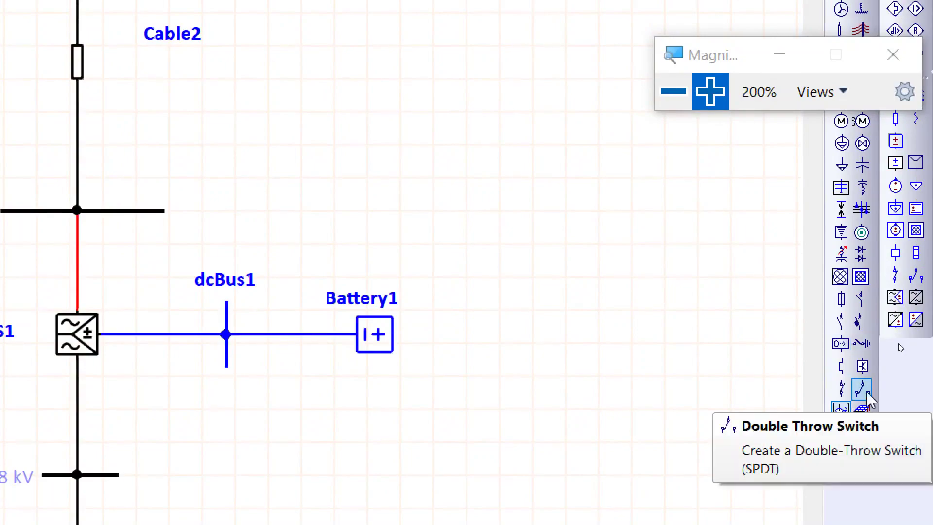
click(862, 303)
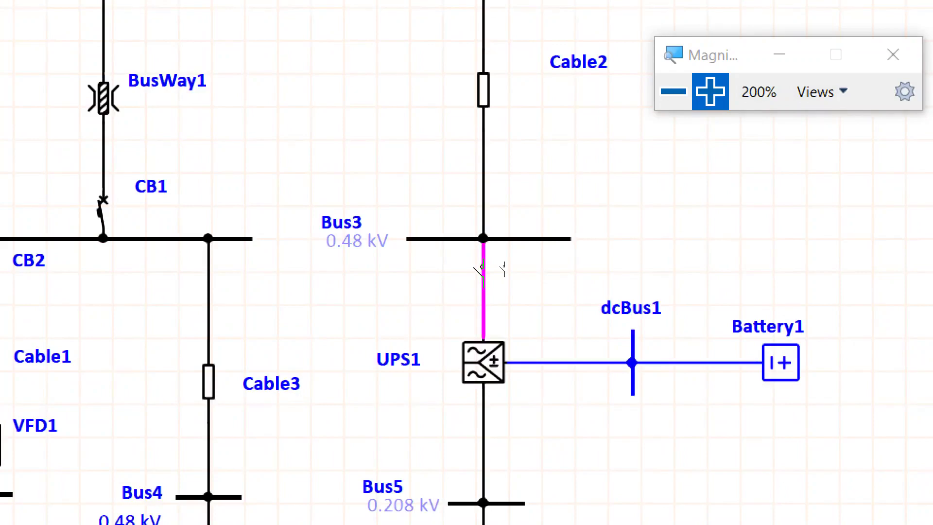
click(483, 270)
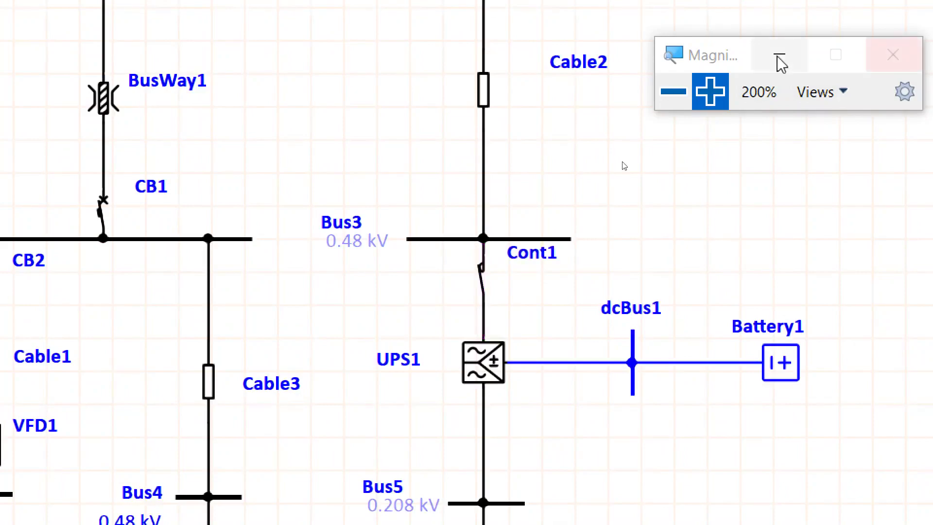
click(673, 91)
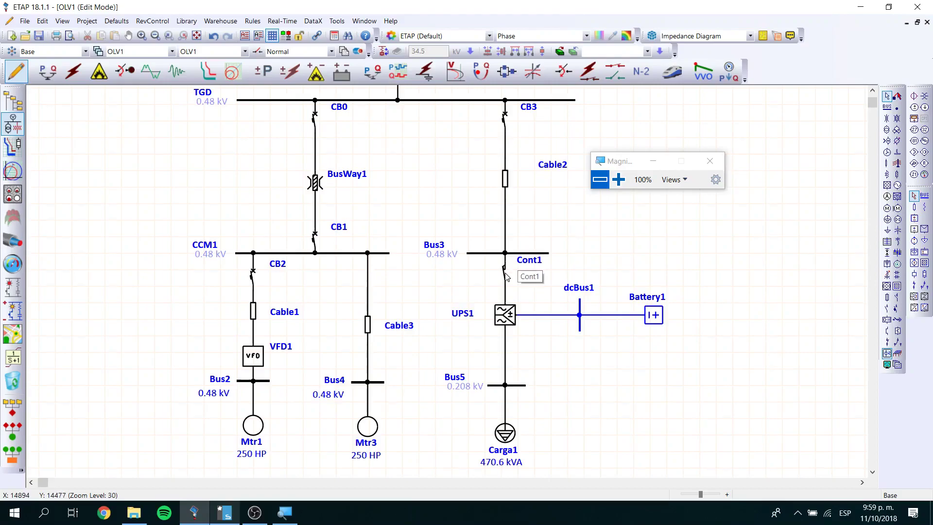
Set the contactor between Bus3 and UPS1 to open
right_click(506, 276)
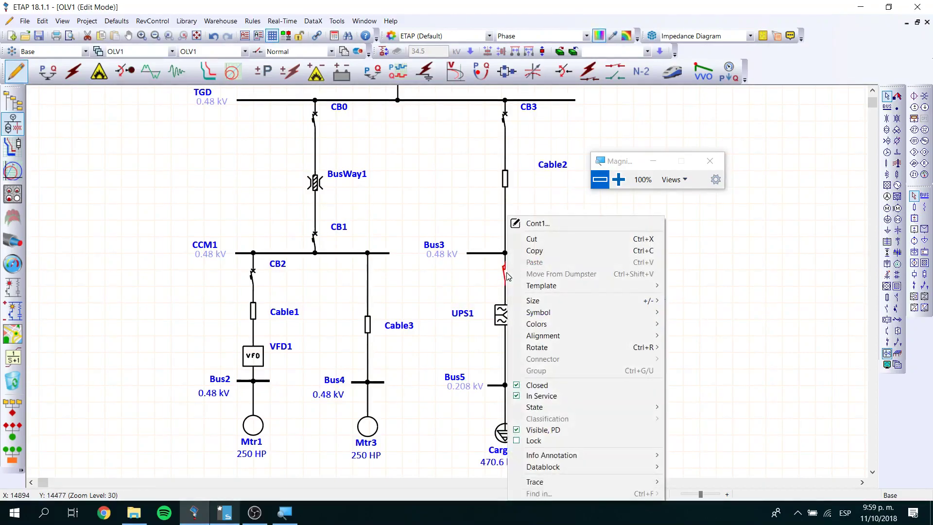
click(498, 272)
click(502, 270)
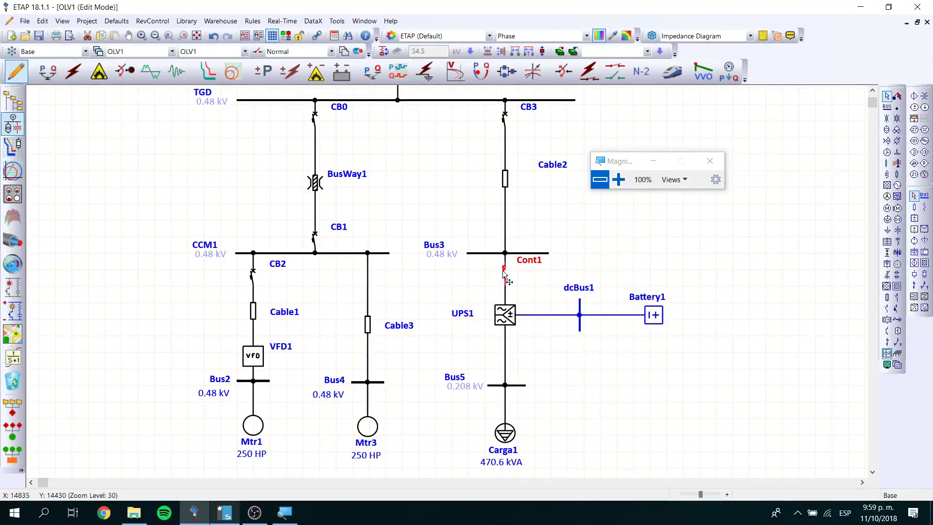
right_click(508, 274)
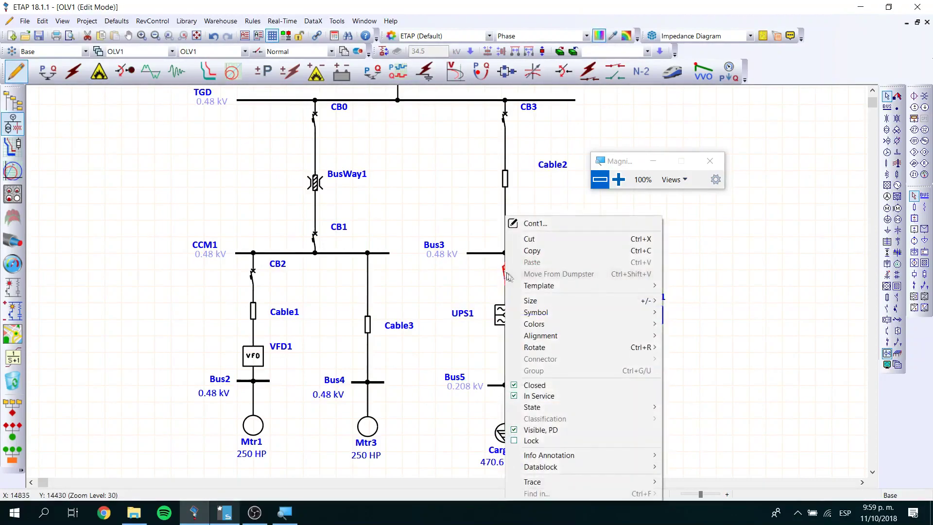
click(515, 387)
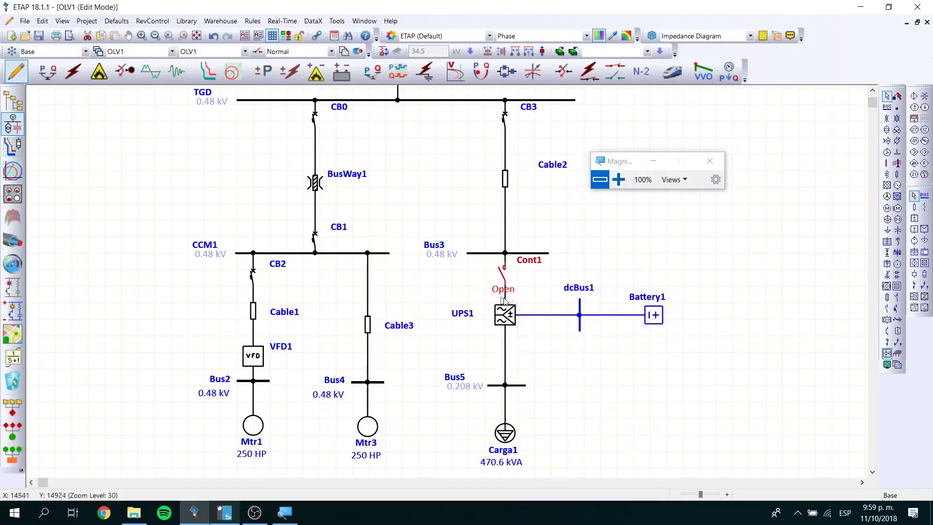
Run a load flow analysis with the contactor open and move the overlapping voltage and angle labels clear of Bus5
click(47, 72)
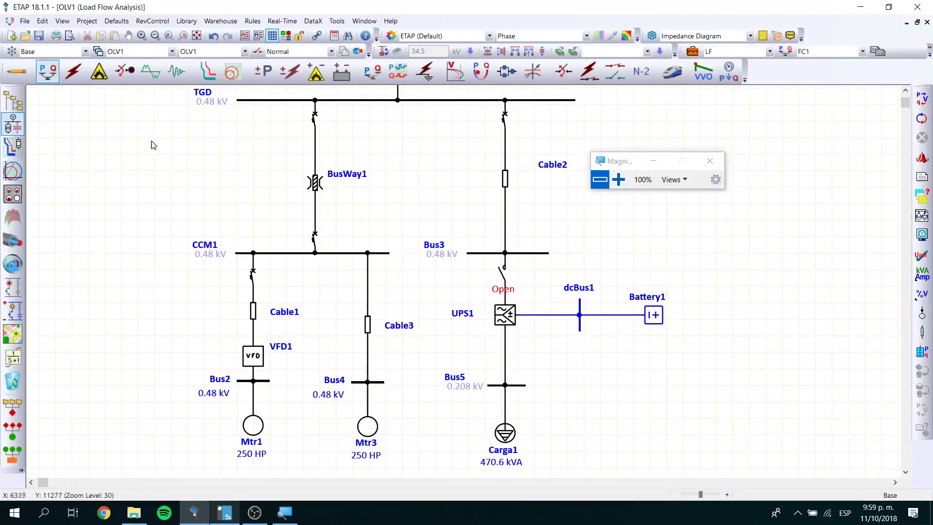
click(918, 103)
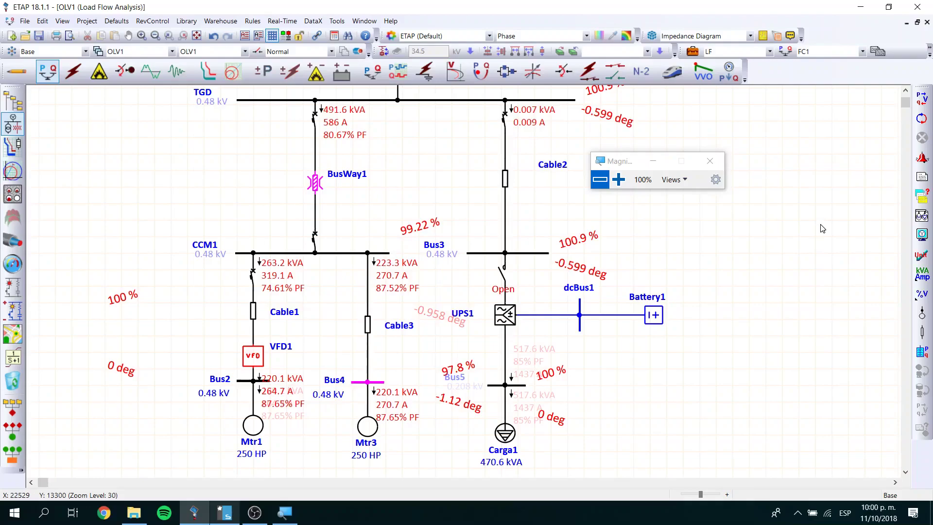
drag(458, 369, 438, 360)
drag(449, 401, 433, 401)
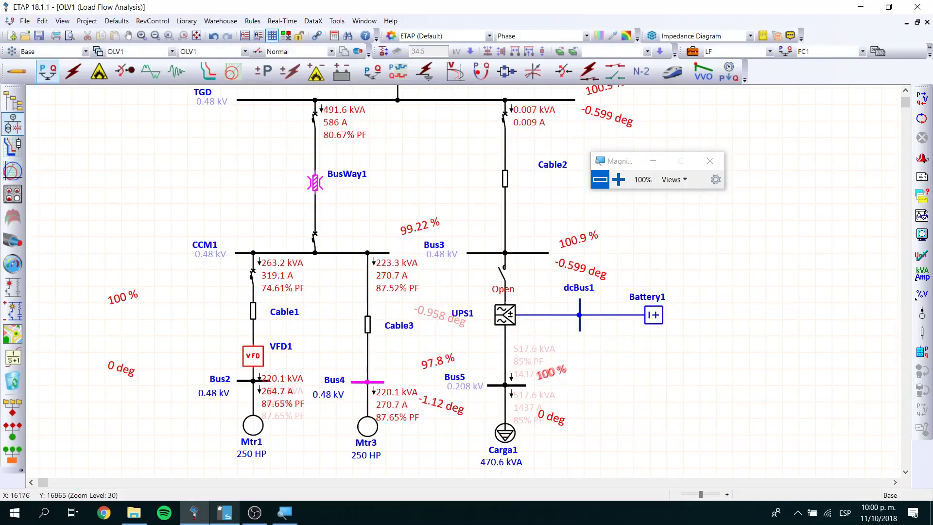
drag(550, 372, 570, 364)
drag(552, 417, 581, 409)
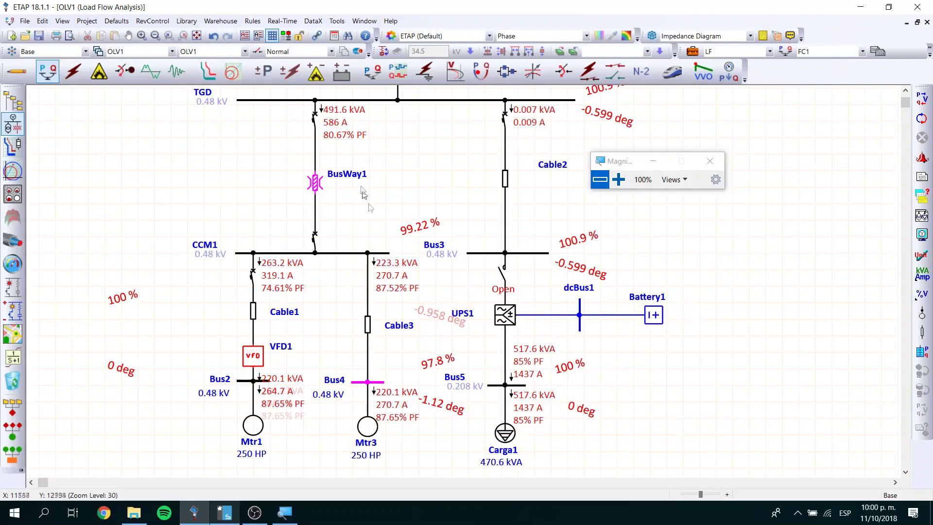
Switch to DC load flow analysis, review the general and loading settings of study case dcLF, and accept them
click(270, 72)
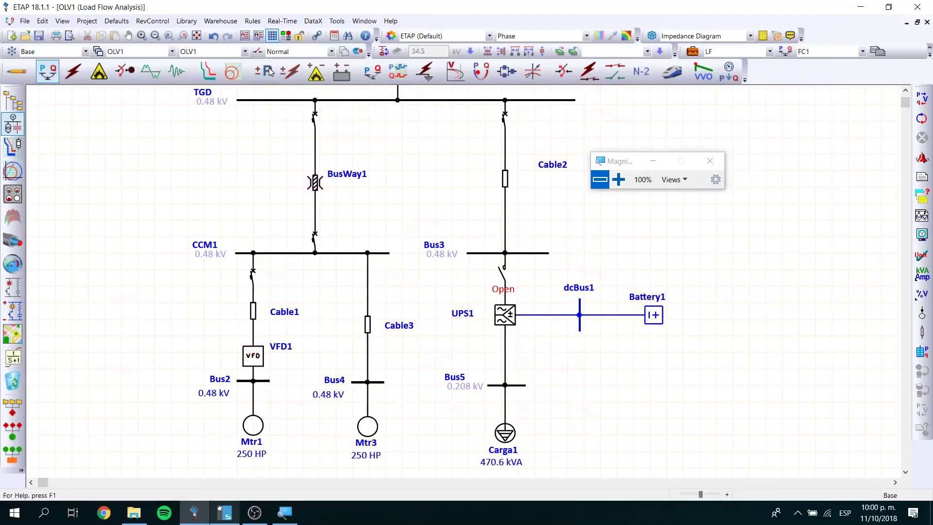
click(692, 51)
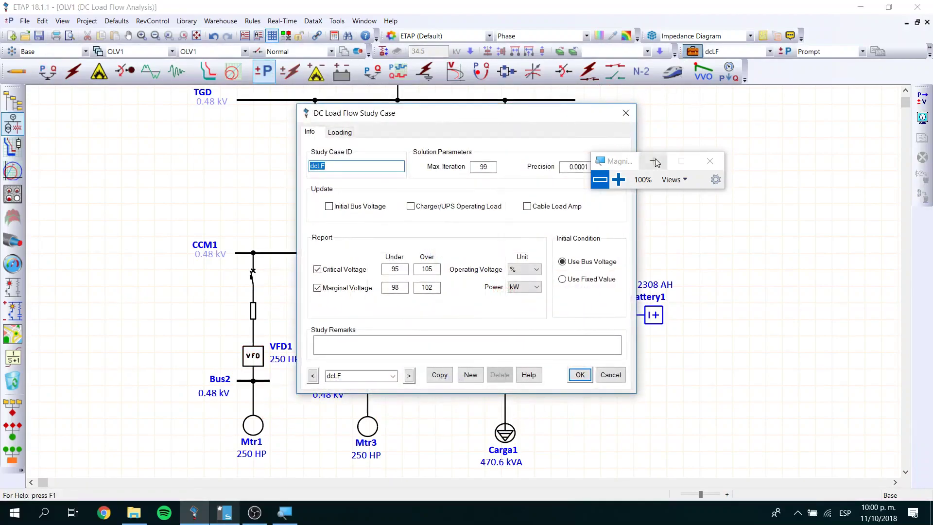
drag(627, 161, 804, 71)
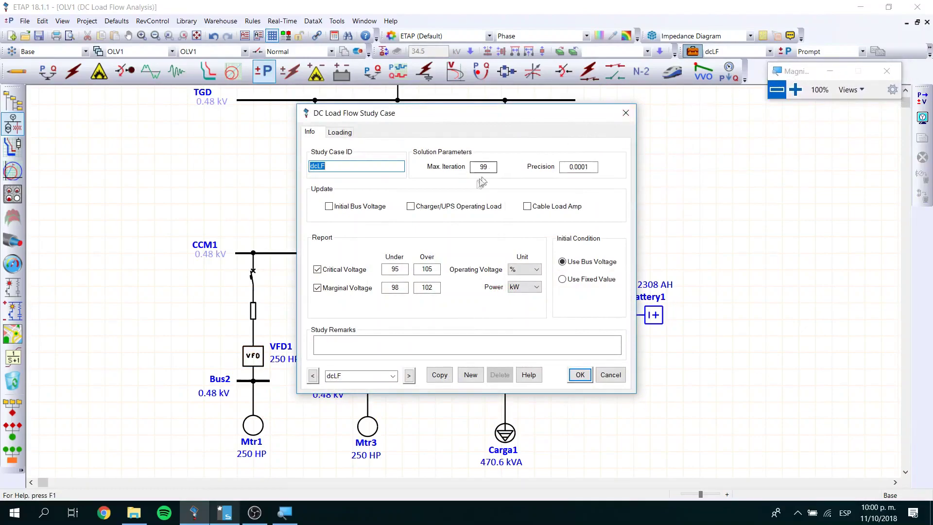
click(348, 133)
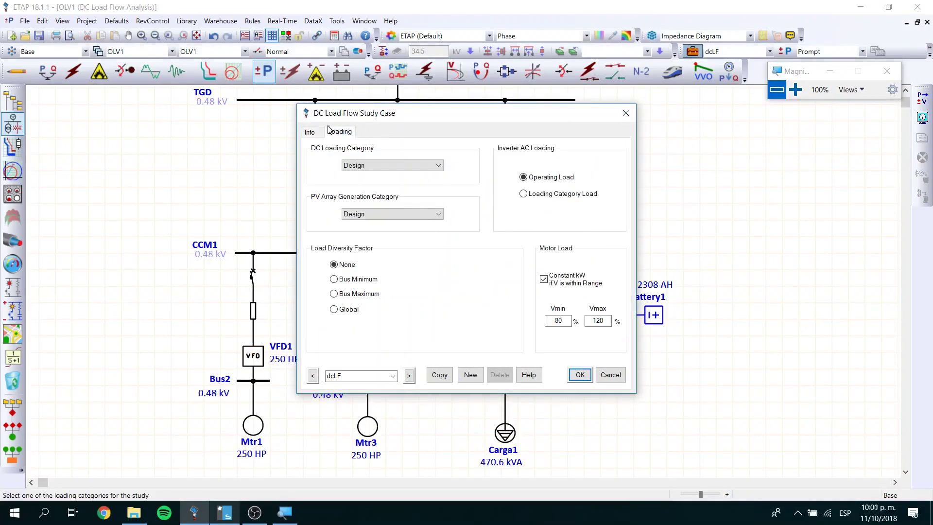
click(313, 131)
click(583, 379)
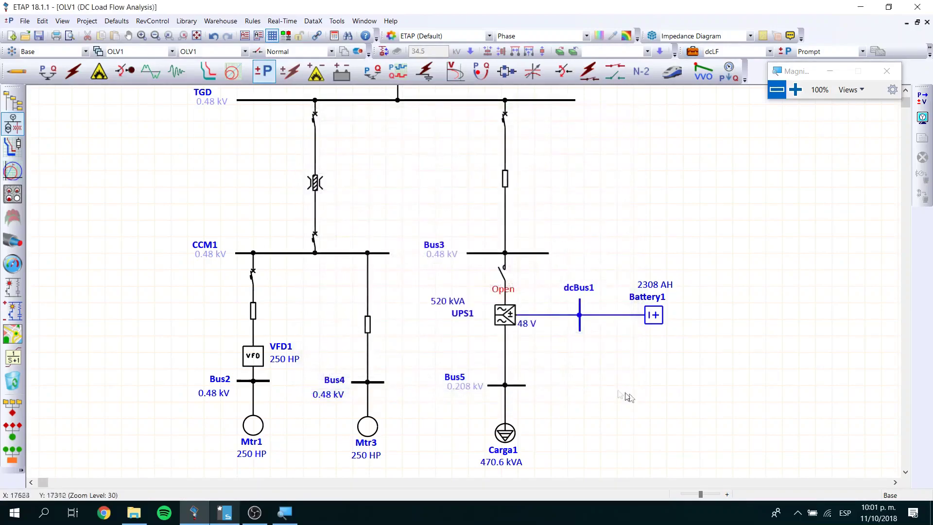
Run the DC load flow with the output file named FCdc1
click(922, 99)
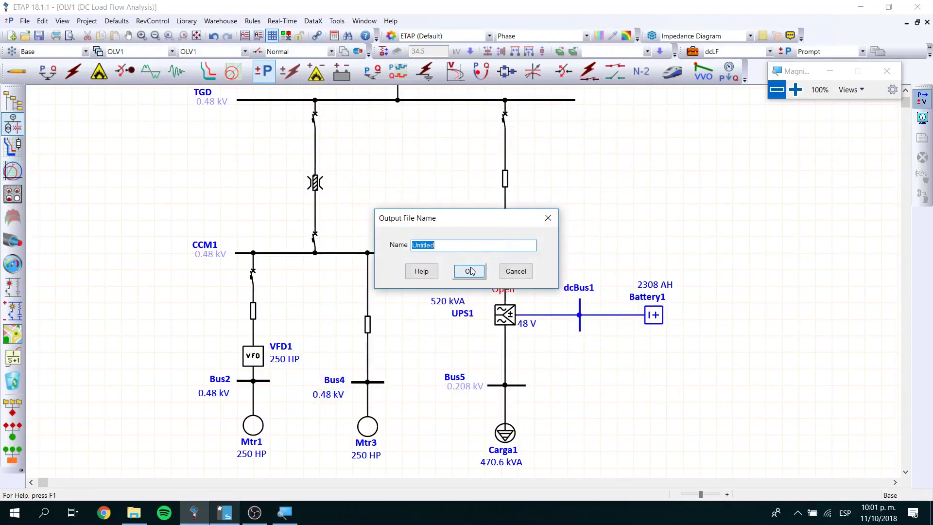
text(FCdc1)
click(461, 273)
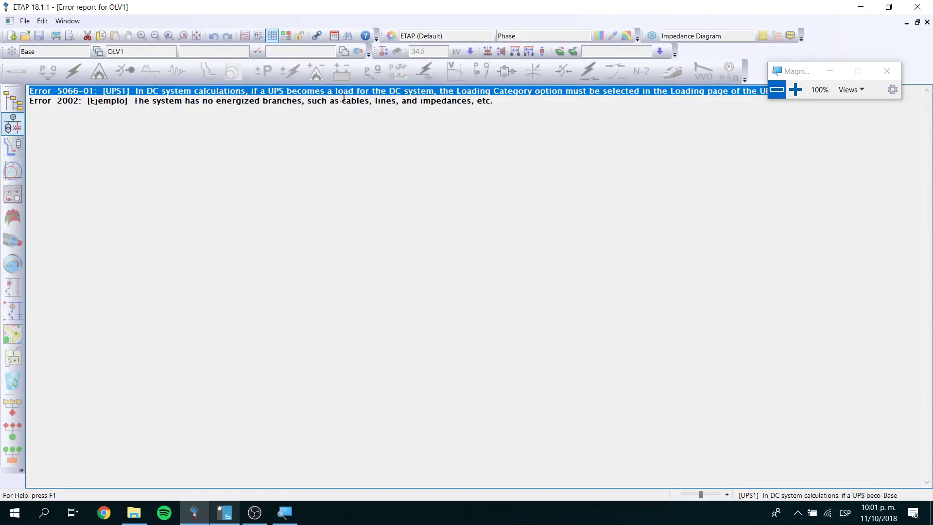
From the error report, base UPS1's load on Loading Category and run the DC load flow again, returning to the diagram
double_click(215, 93)
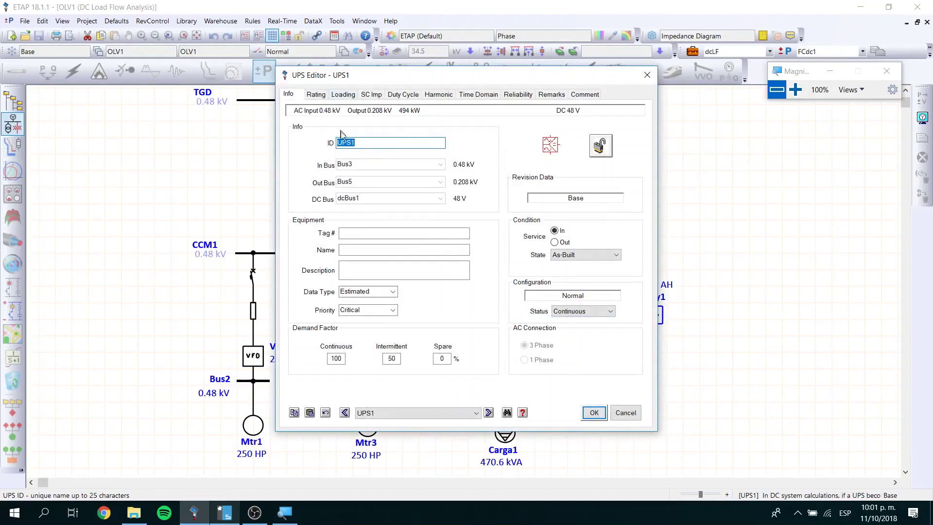
click(340, 96)
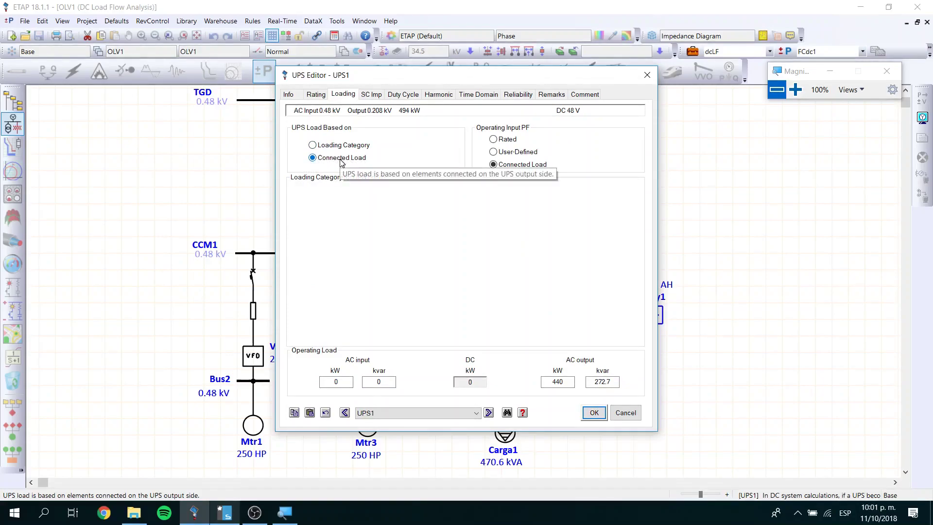
click(312, 146)
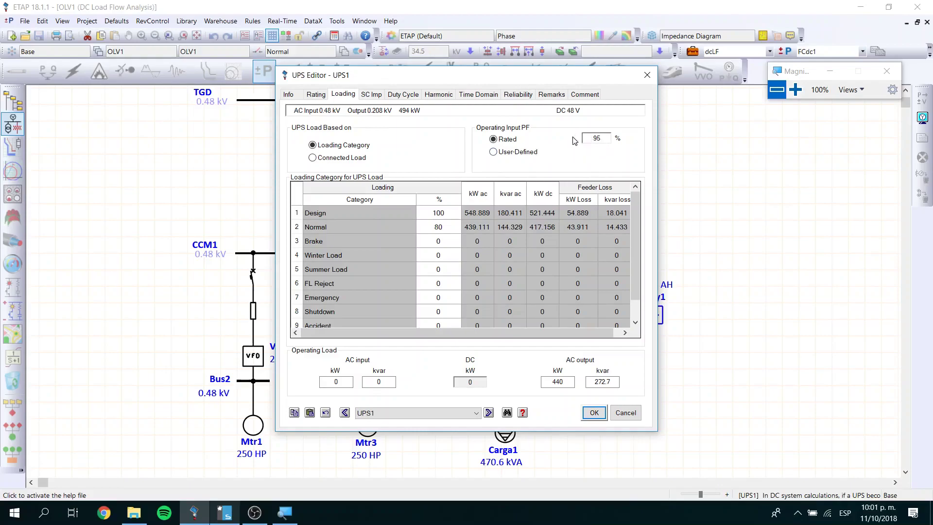
click(592, 414)
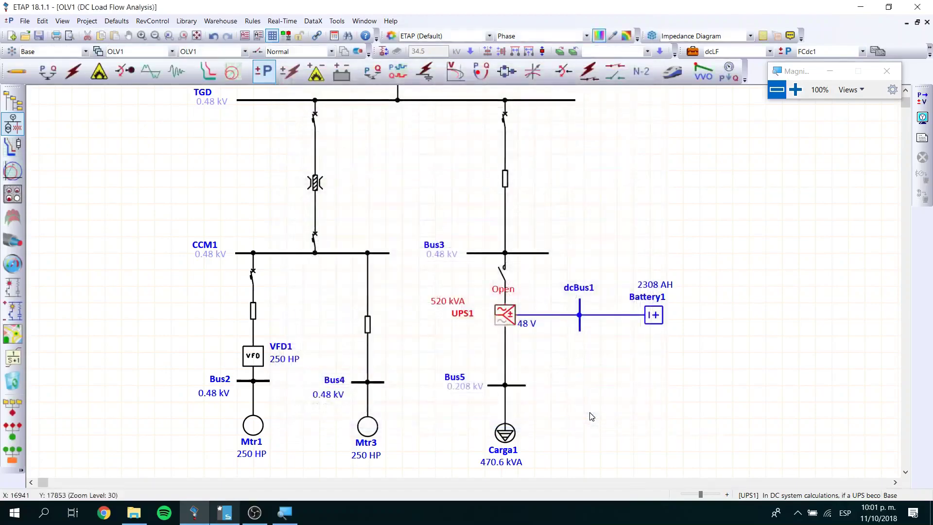
click(922, 98)
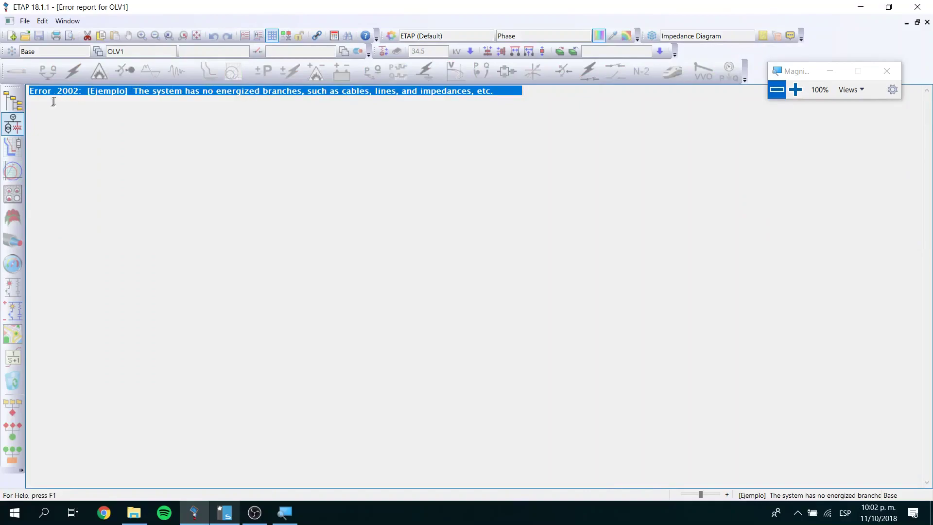
click(15, 128)
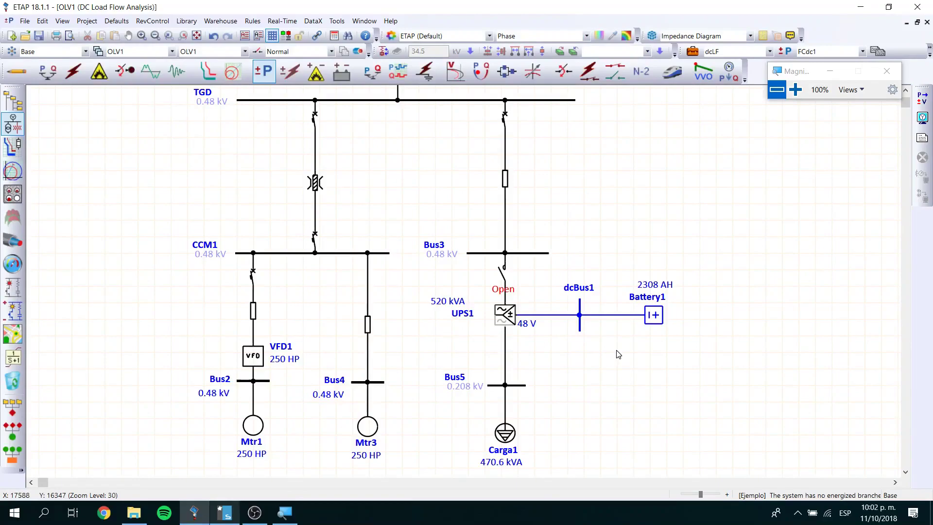
Delete the connection between dcBus1 and Battery1 in edit mode
click(598, 315)
key(Delete)
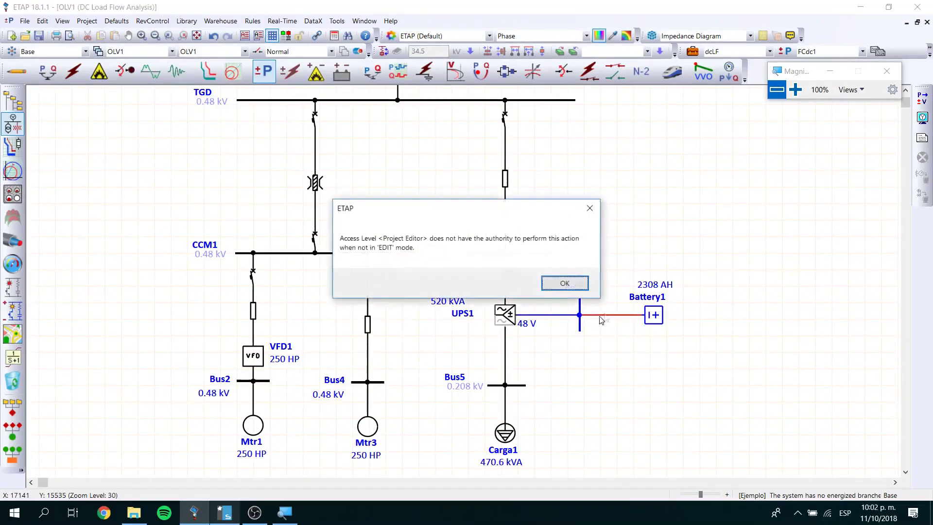
click(574, 284)
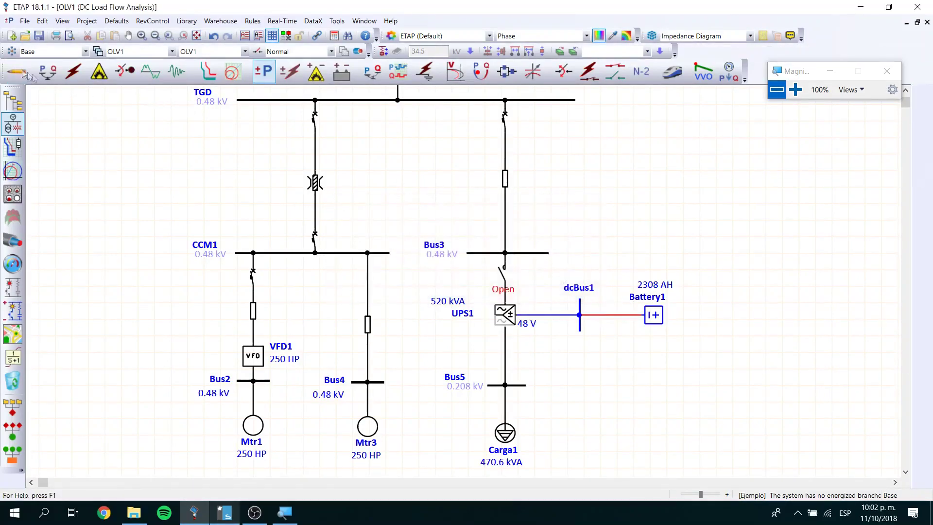
key(Delete)
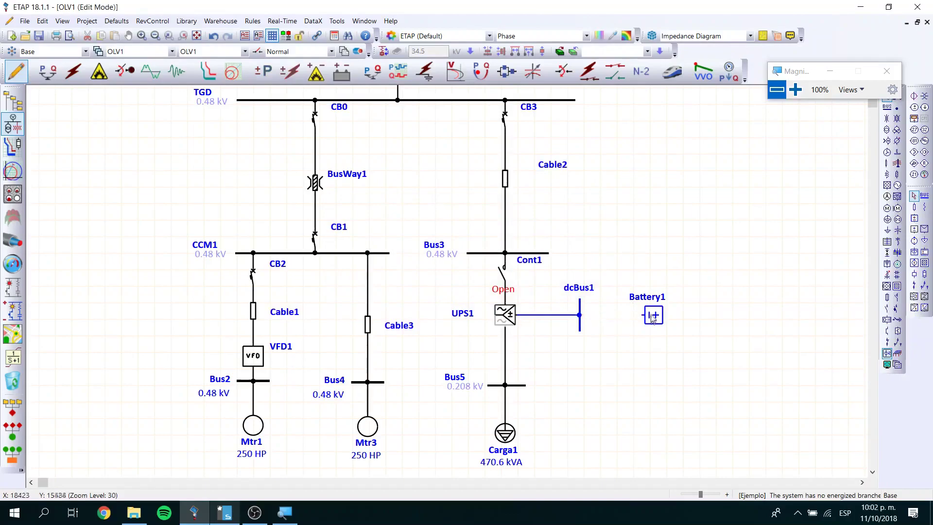
Move dcBus1 closer to UPS1 and Battery1 farther away to make room between them
drag(624, 278, 756, 333)
drag(582, 329, 545, 330)
click(642, 350)
drag(747, 332, 743, 328)
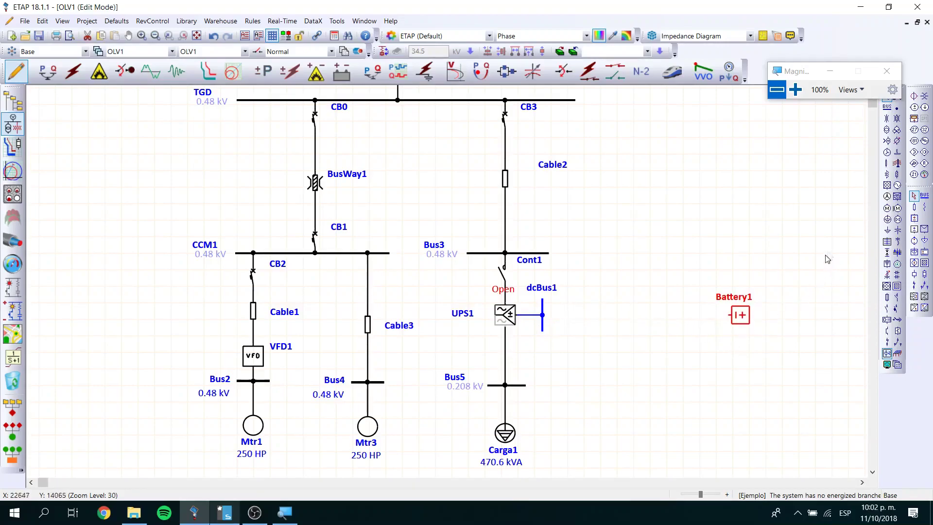
Place a DC cable horizontally between dcBus1 and Battery1 and connect its ends to both
click(917, 208)
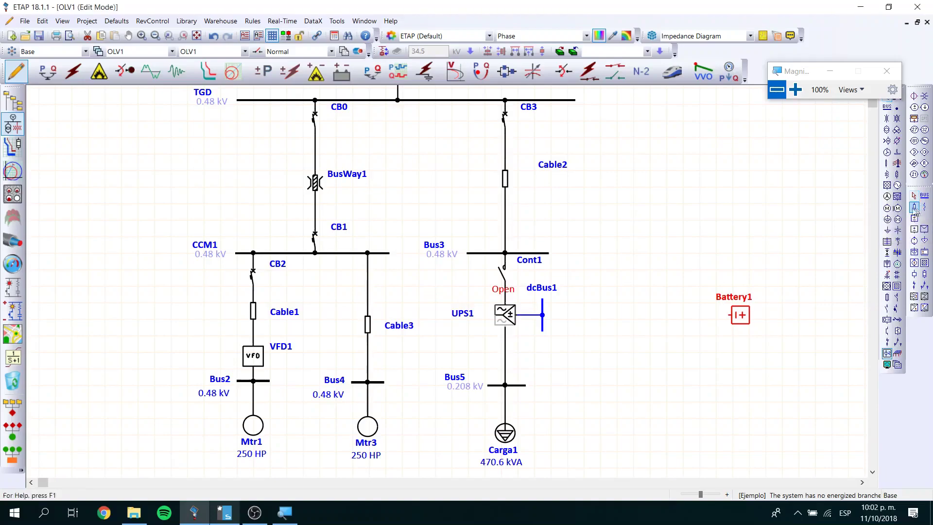
click(633, 309)
click(633, 309)
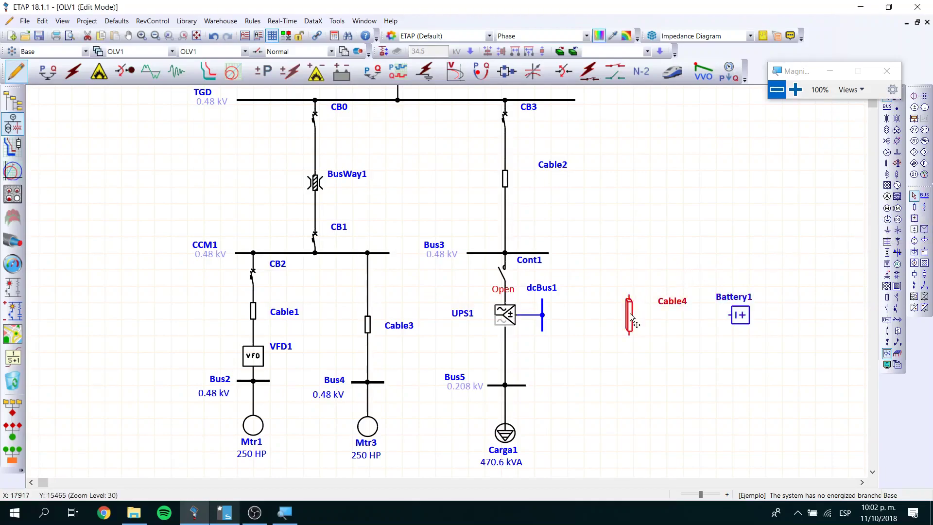
key(ctrl+r)
drag(627, 316, 543, 315)
click(614, 345)
drag(633, 318, 731, 314)
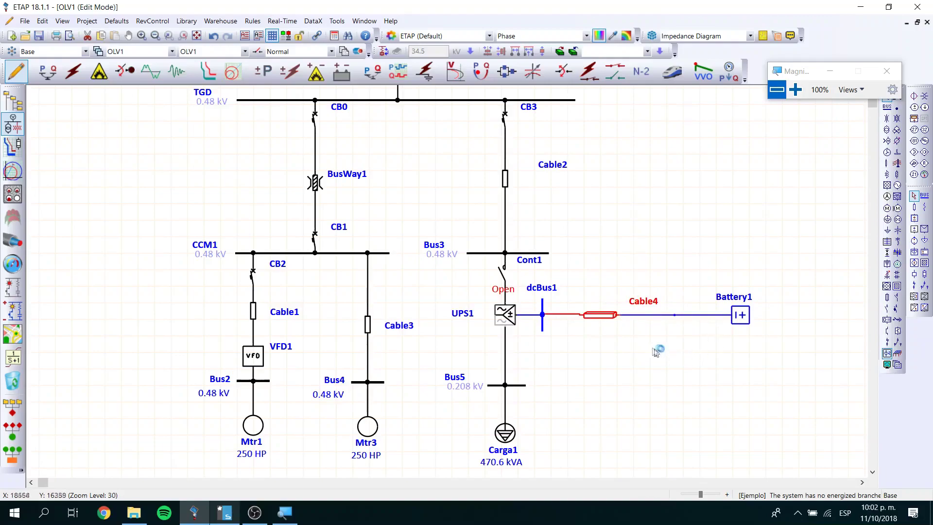
Open the properties of DC cable Cable4 and bring up the cable library for it
drag(600, 315, 600, 316)
click(612, 334)
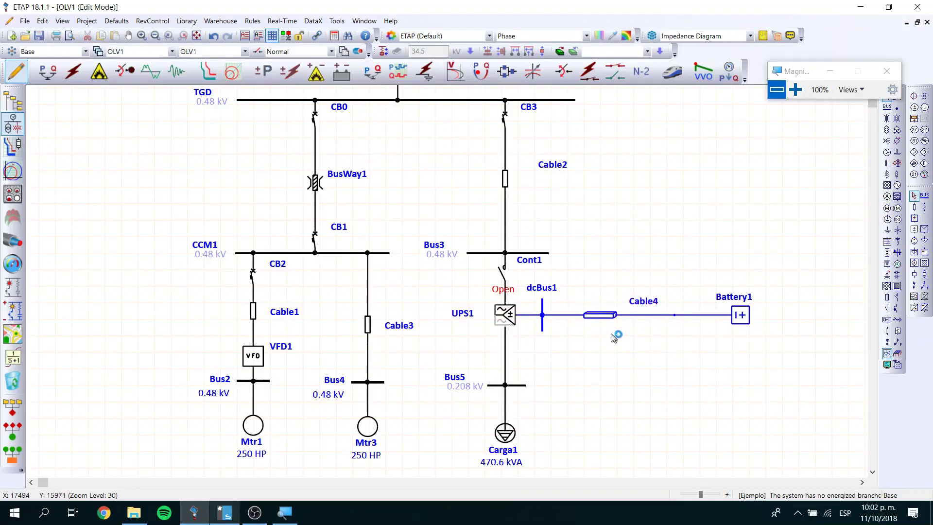
double_click(601, 316)
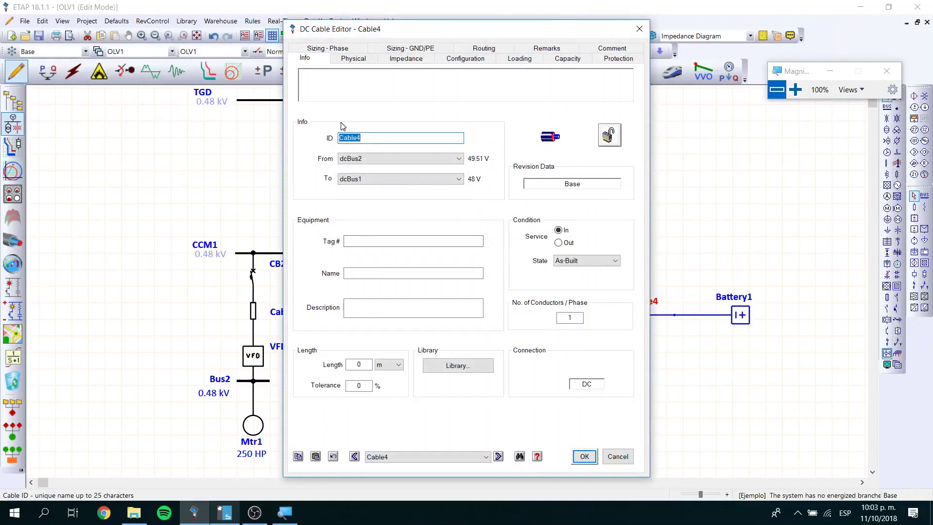
click(352, 59)
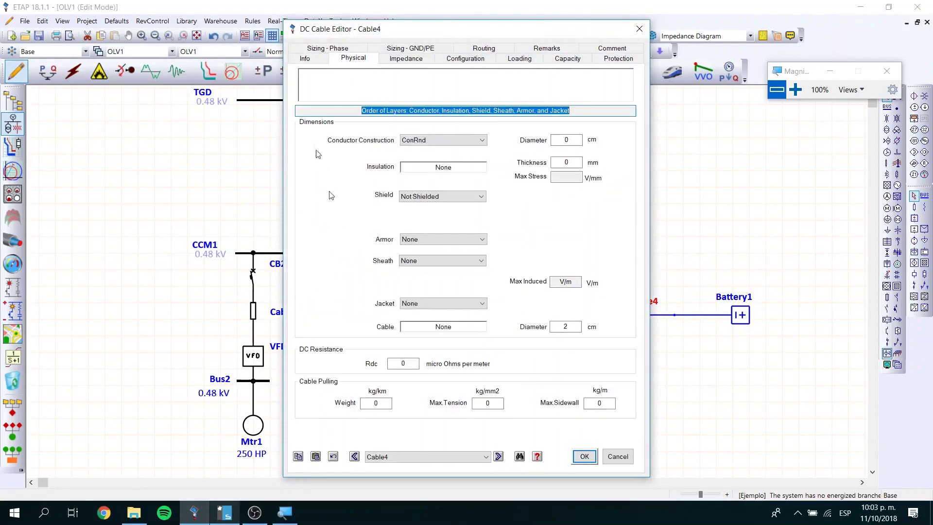
click(313, 60)
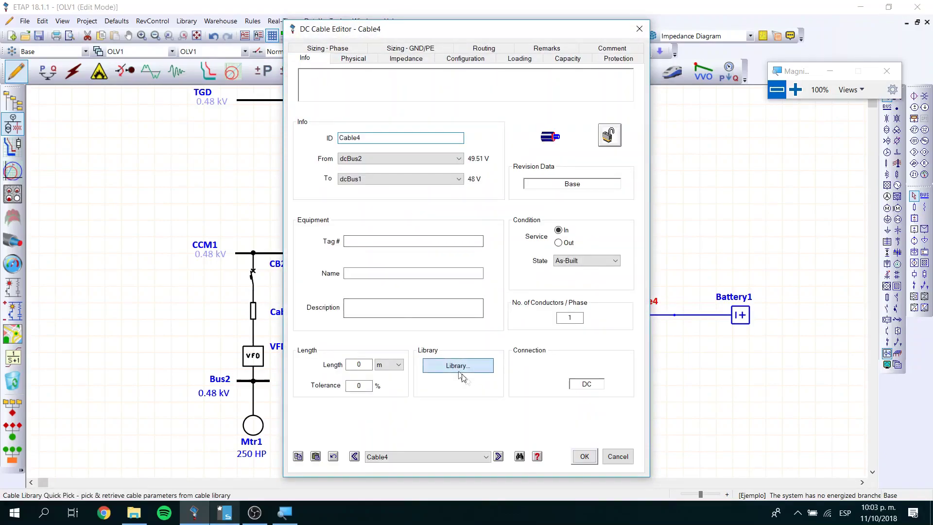
click(459, 366)
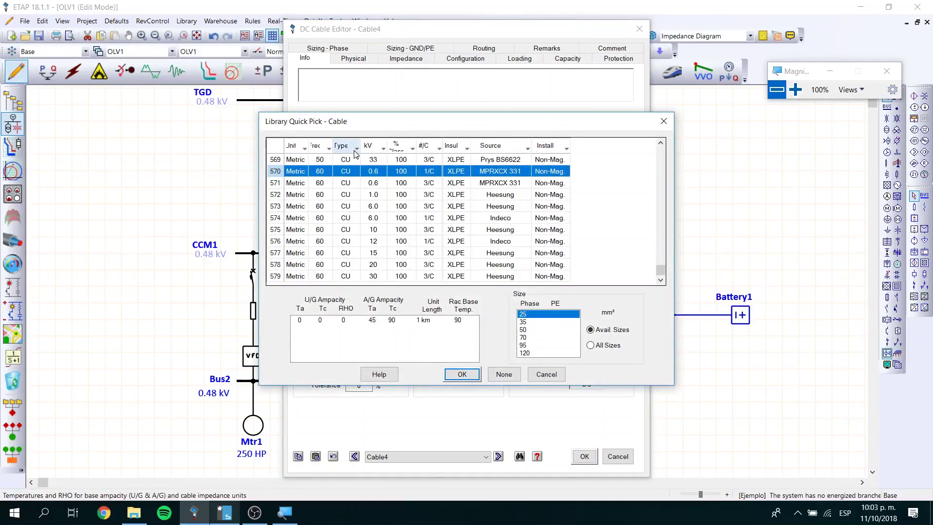
Filter the cable library to the 0.5, 0.6, 0.7 and 1.0 kV voltage ratings
click(384, 147)
click(276, 203)
click(265, 214)
click(265, 223)
click(265, 233)
click(266, 243)
click(305, 326)
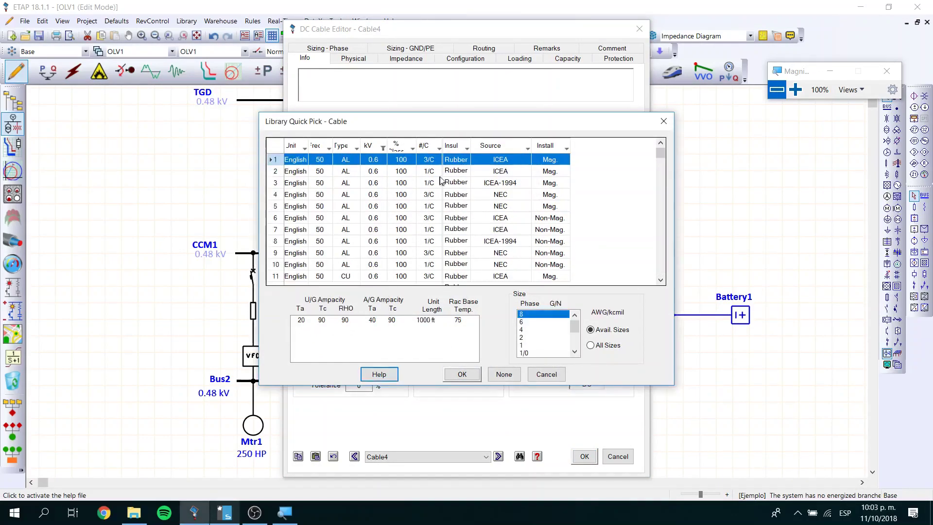
Filter the cable library's insulation types to Rubber 2 only
click(466, 148)
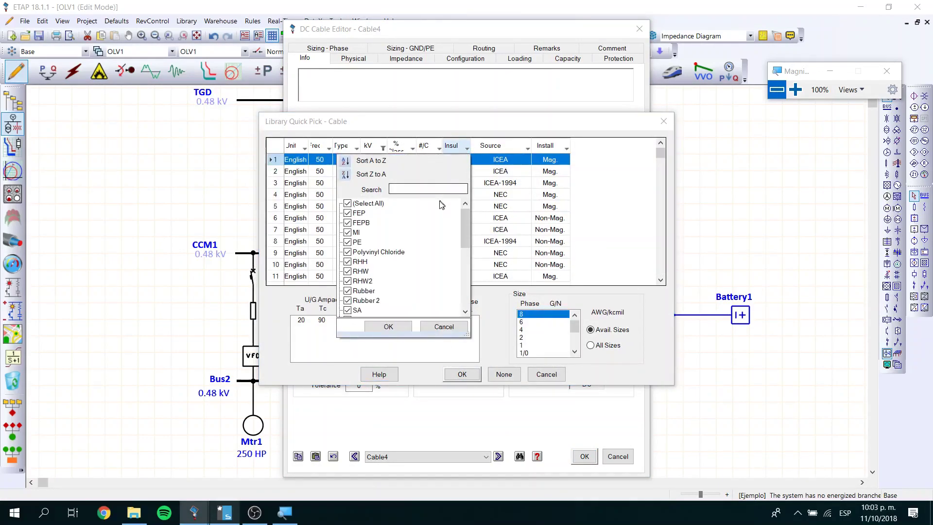
click(352, 204)
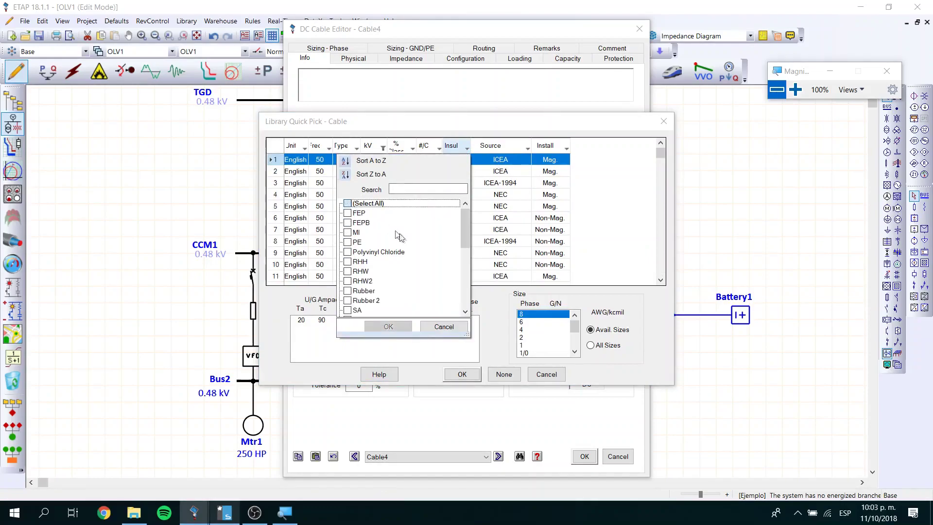
scroll(417, 258, down, 1)
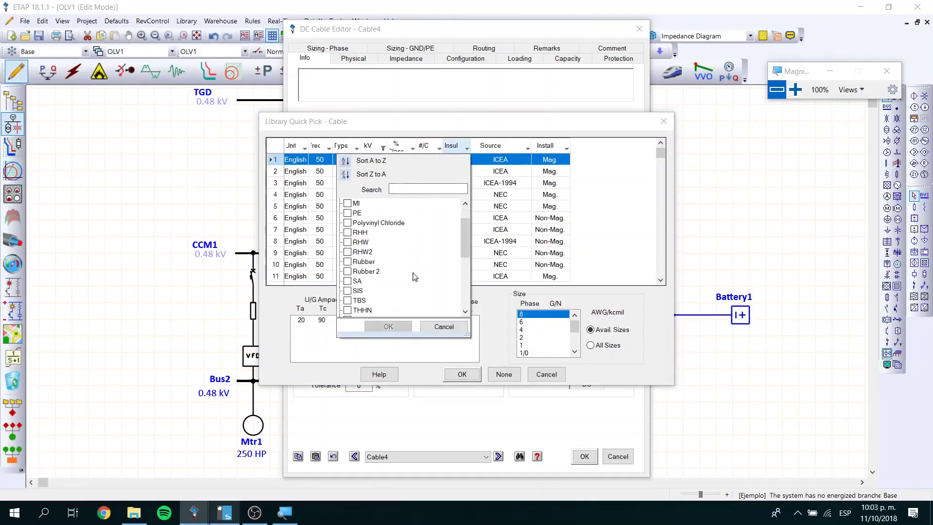
scroll(417, 274, down, 4)
scroll(417, 275, up, 4)
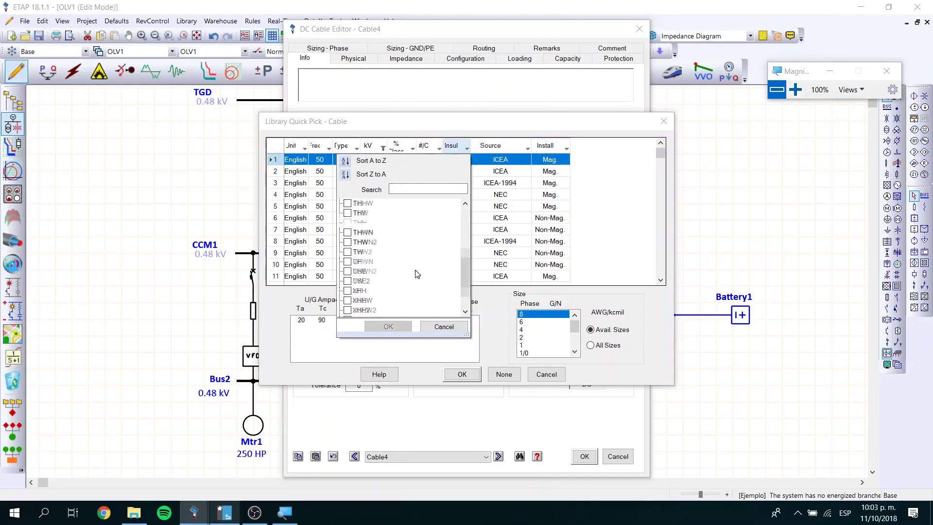
click(362, 263)
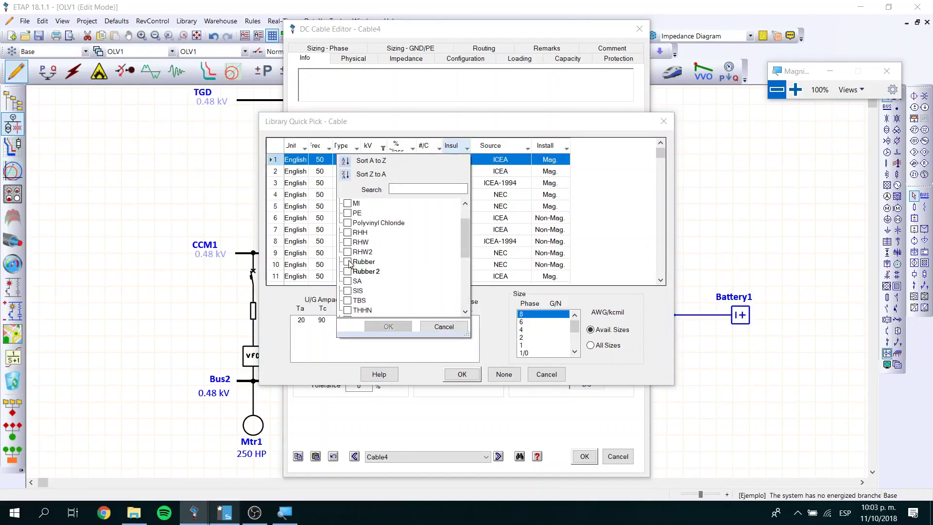
click(347, 271)
click(347, 262)
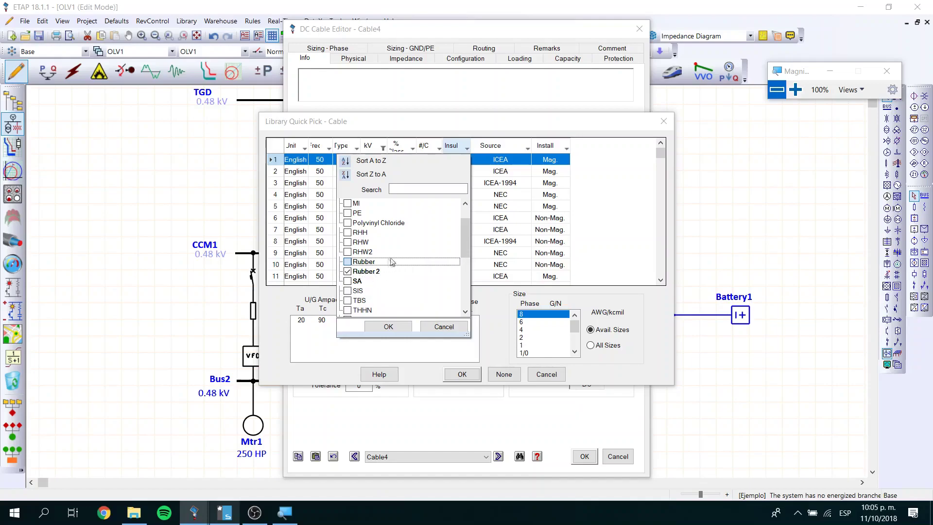
scroll(380, 264, down, 1)
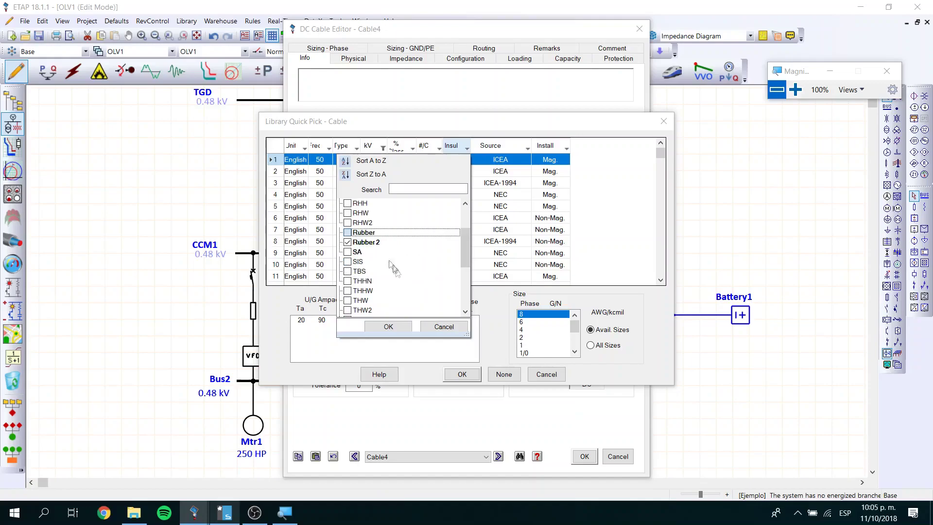
click(389, 325)
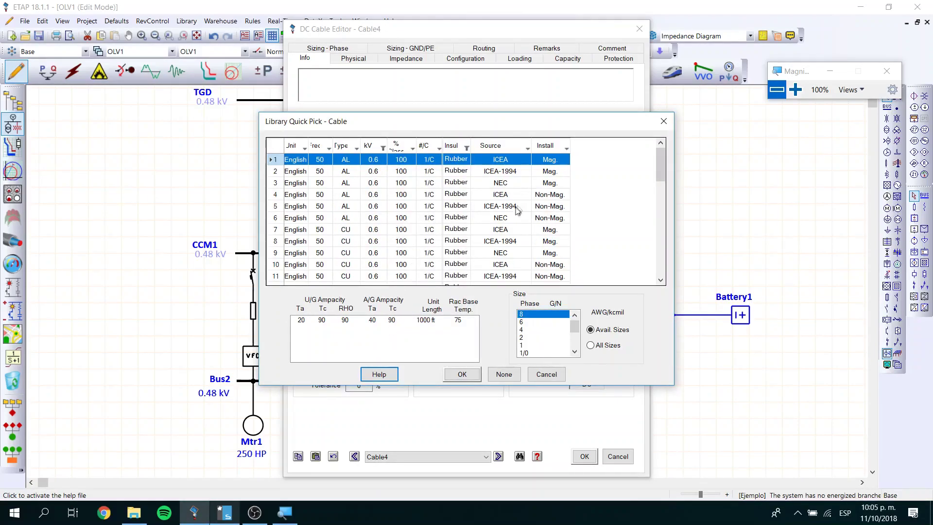
Assign Cable4 the 50 Hz NEC aluminium 0.6 kV single-conductor magnetic-installation cable in size 500 kcmil
click(499, 187)
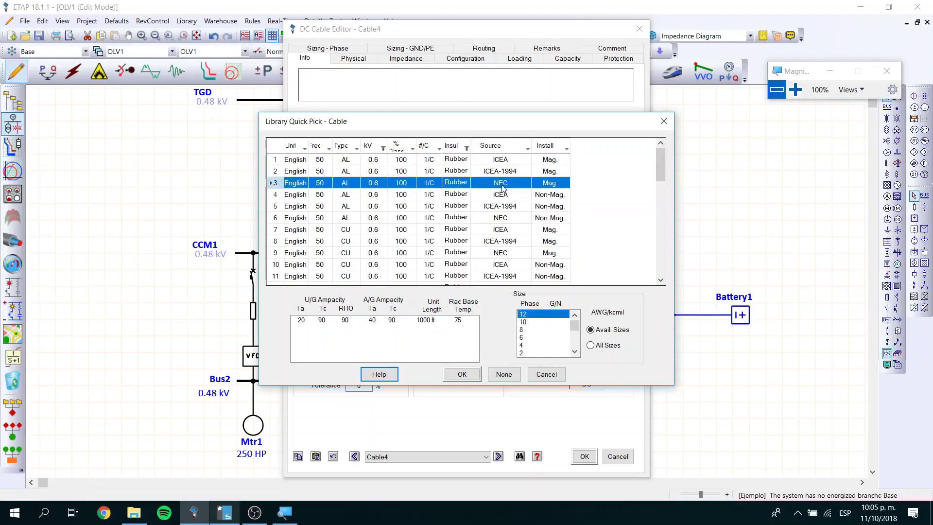
drag(574, 326, 574, 355)
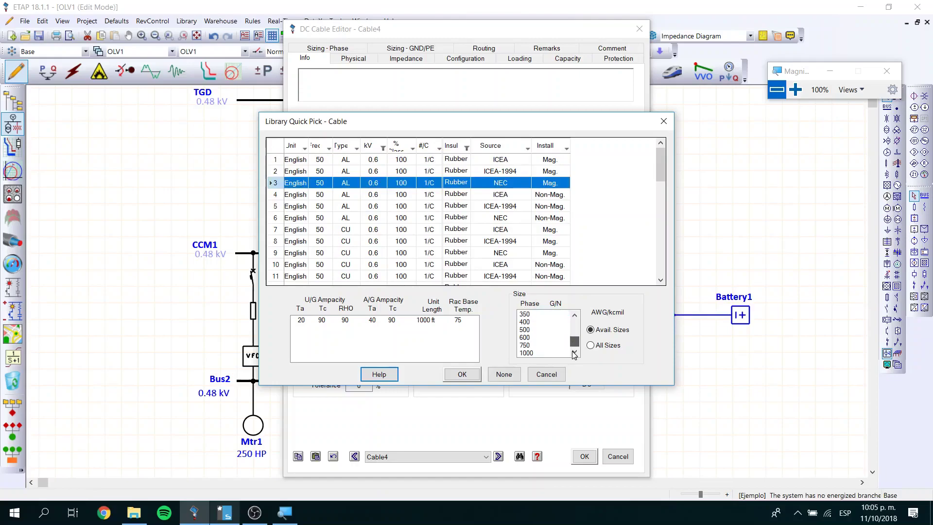
click(528, 331)
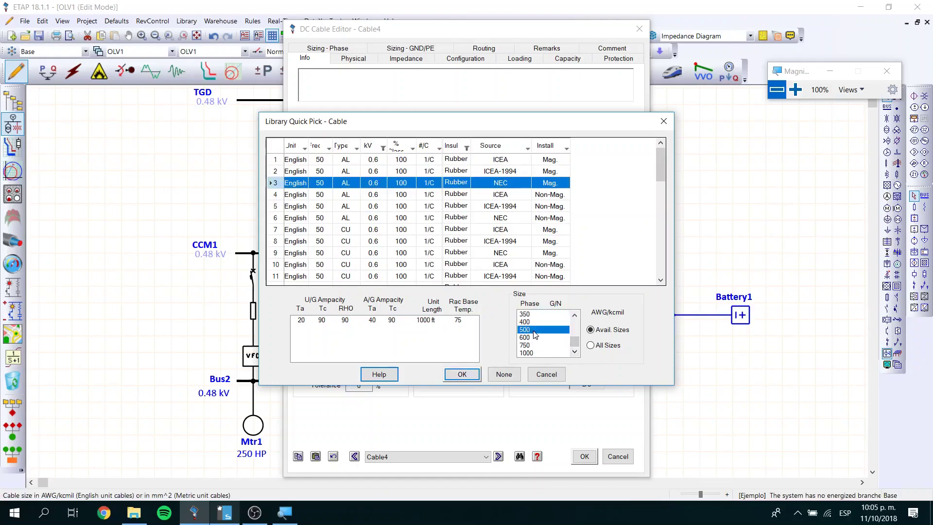
click(459, 374)
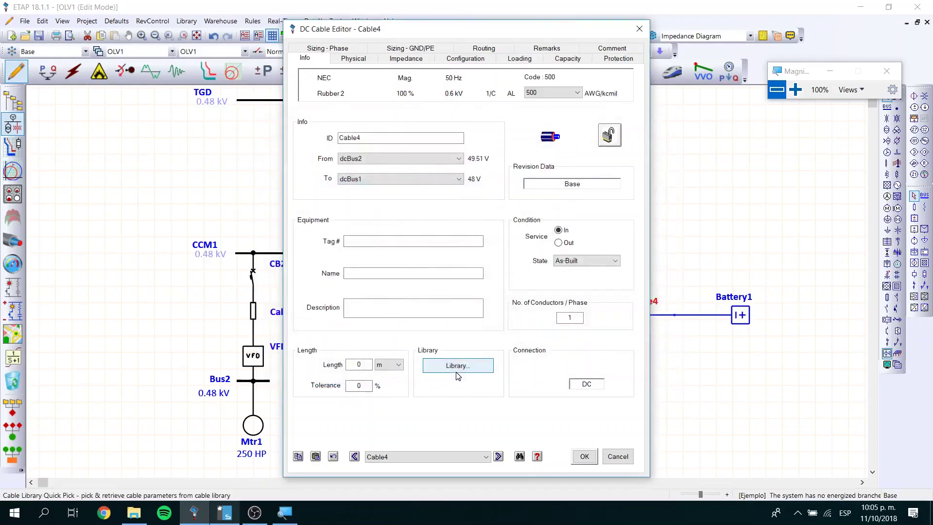
Set Cable4's length to 1 m and review its physical and impedance data
click(365, 364)
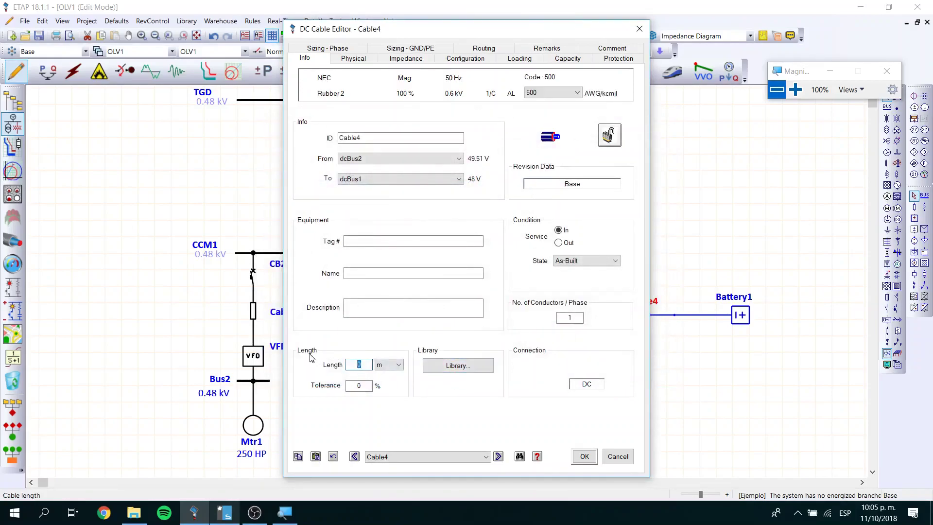
text(1)
click(354, 59)
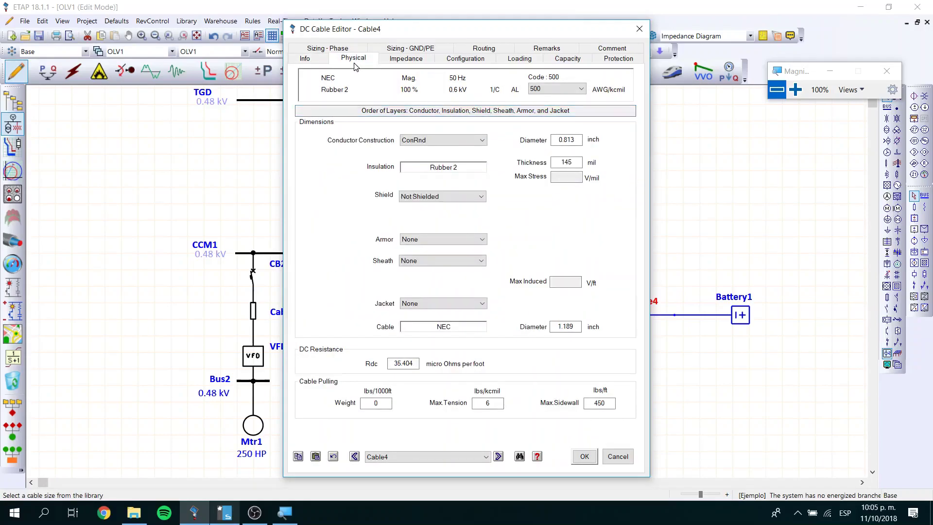
click(393, 60)
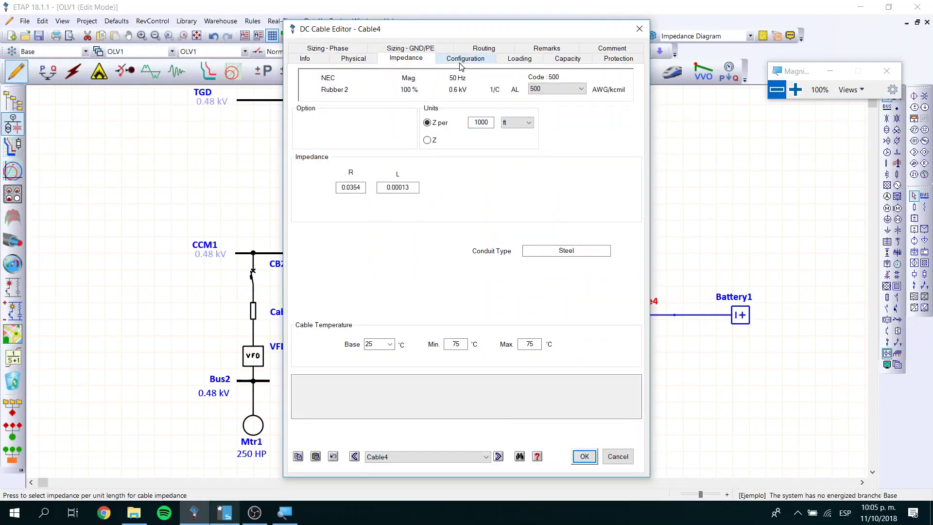
Enable one auxiliary protective conductor in Cable4's configuration and set its size to 500 kcmil
click(461, 65)
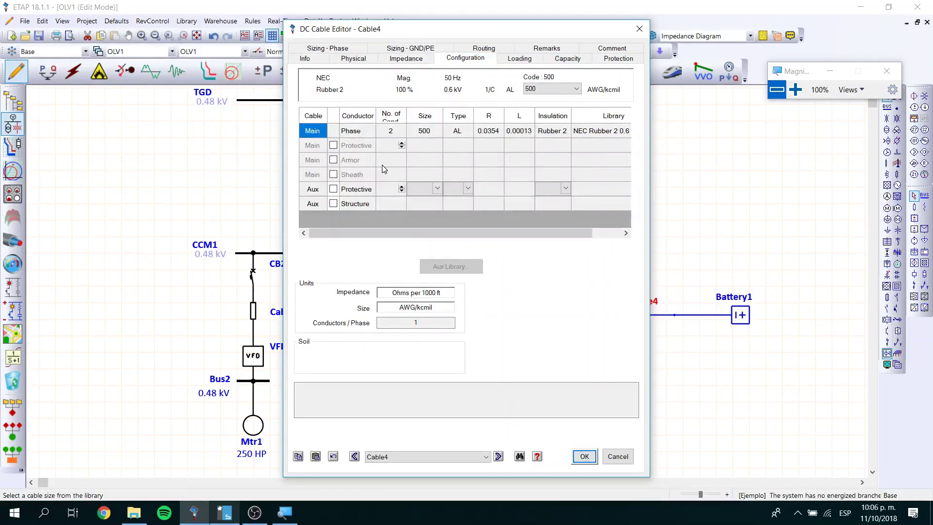
click(333, 190)
click(403, 190)
click(401, 191)
click(438, 189)
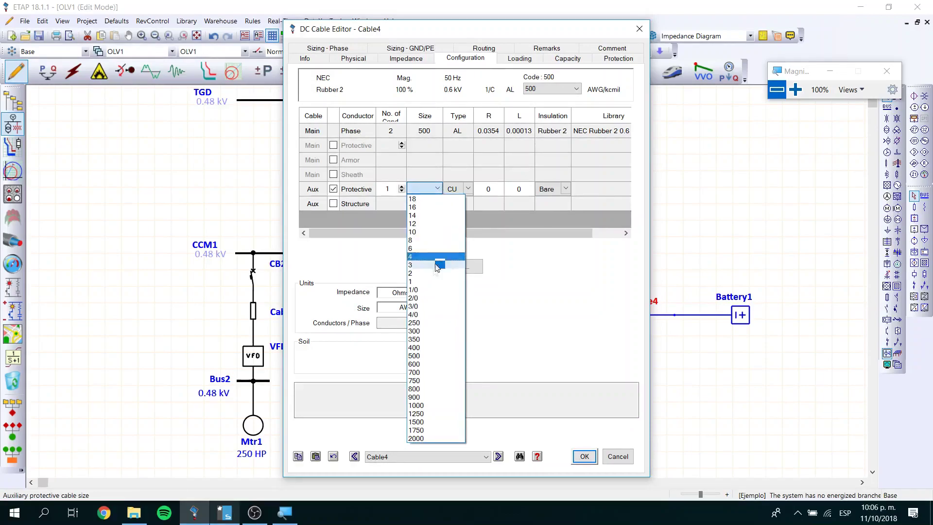
click(420, 357)
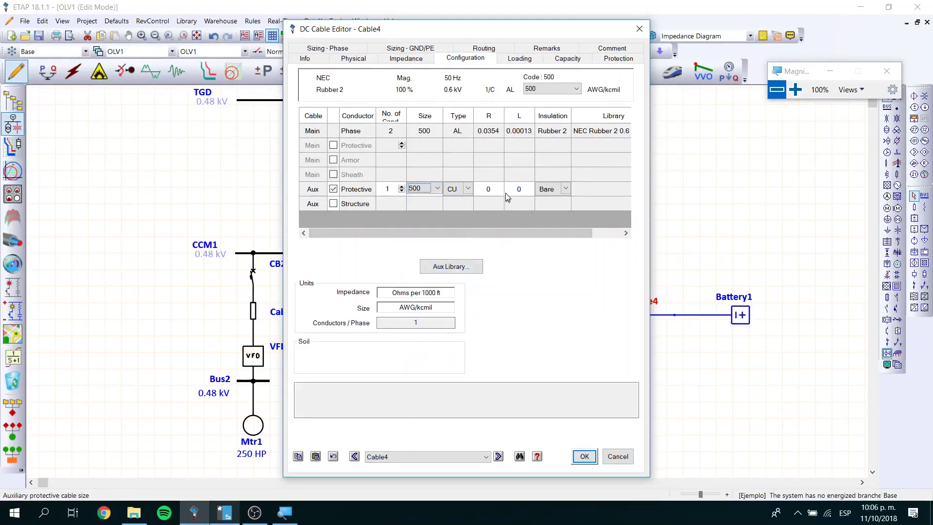
drag(506, 192, 499, 189)
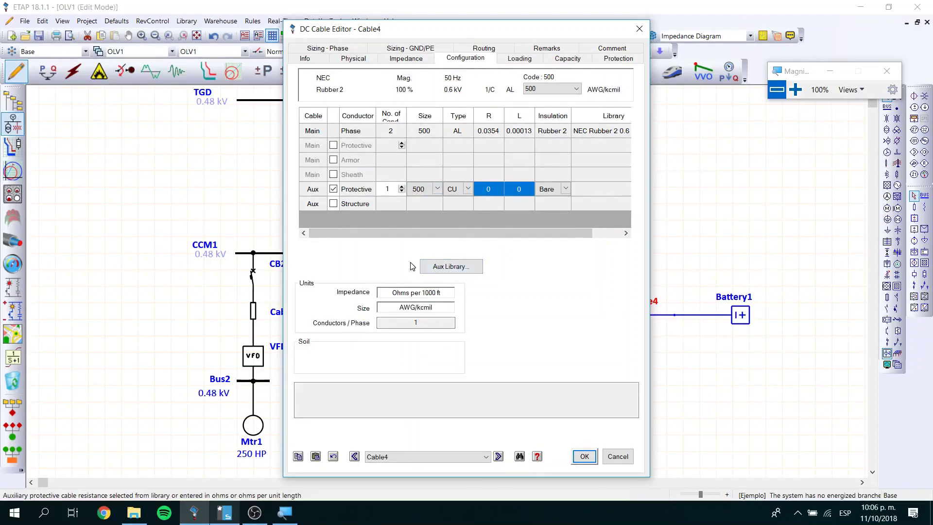
click(486, 190)
click(564, 189)
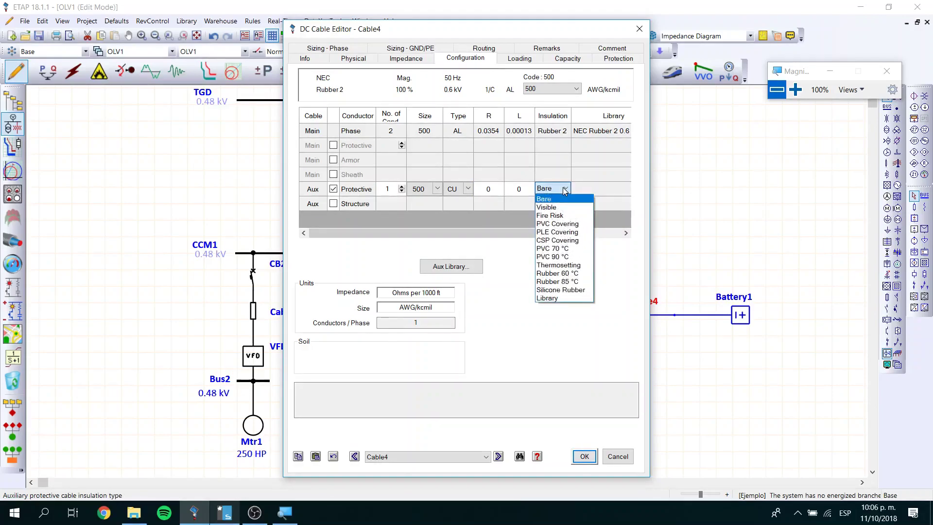
click(488, 253)
Open the library for the auxiliary protective conductor and filter it to 0.5, 0.6, 0.7 and 1.0 kV ratings
click(462, 267)
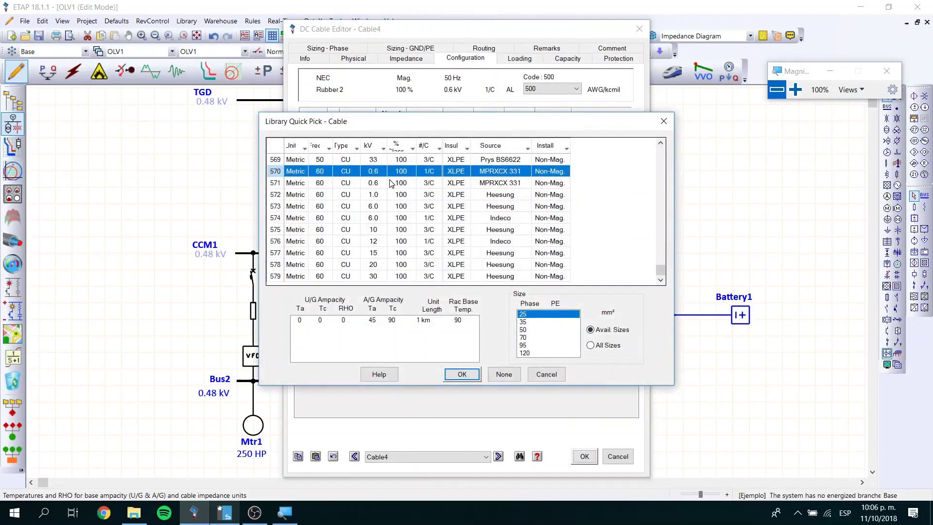
click(383, 148)
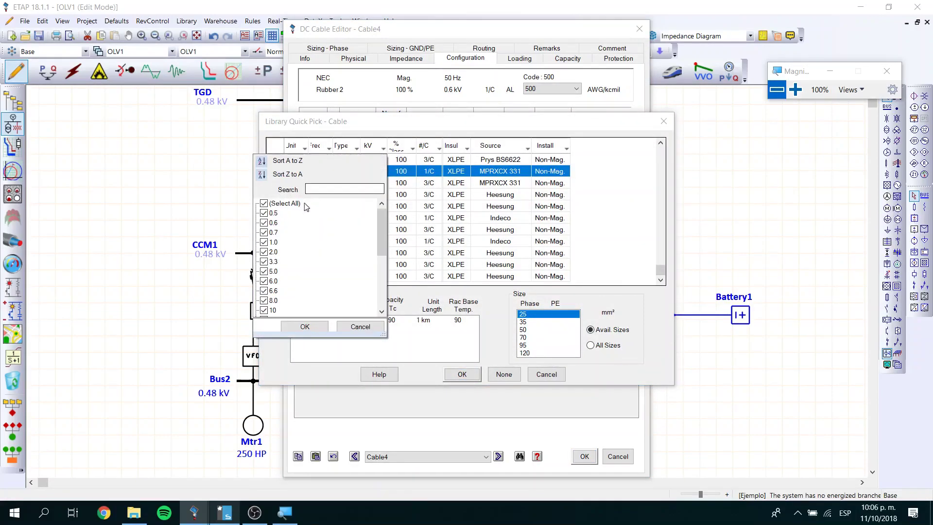
click(264, 203)
click(263, 213)
click(263, 223)
click(263, 232)
click(263, 242)
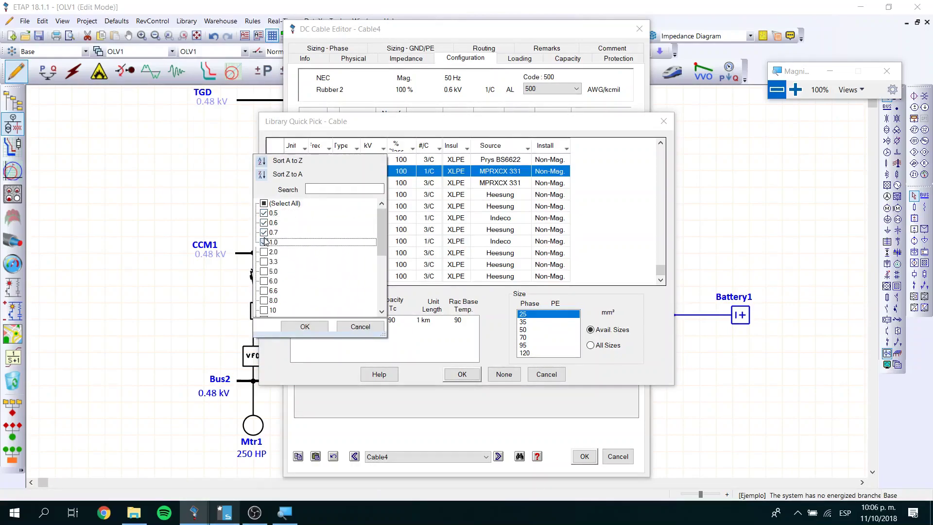
click(305, 327)
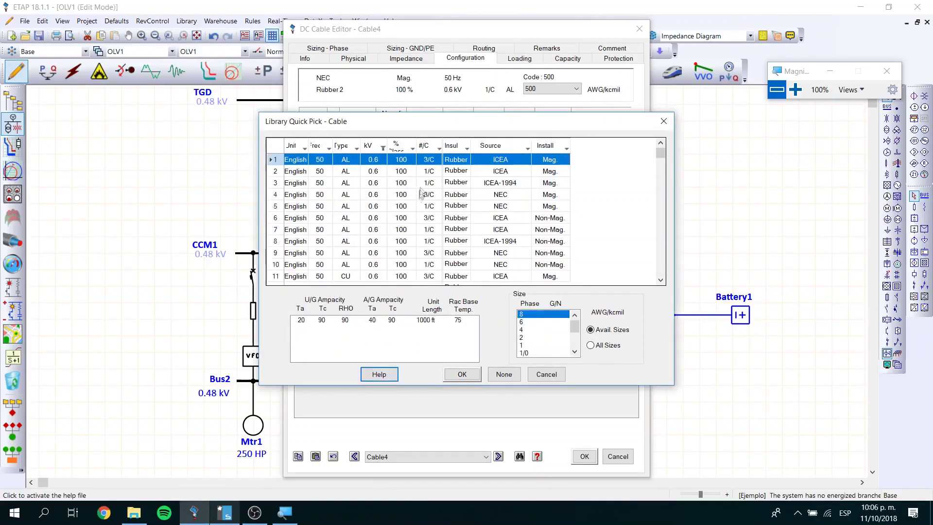
Restrict the auxiliary conductor's library list to Rubber 2 insulation
click(467, 148)
click(348, 203)
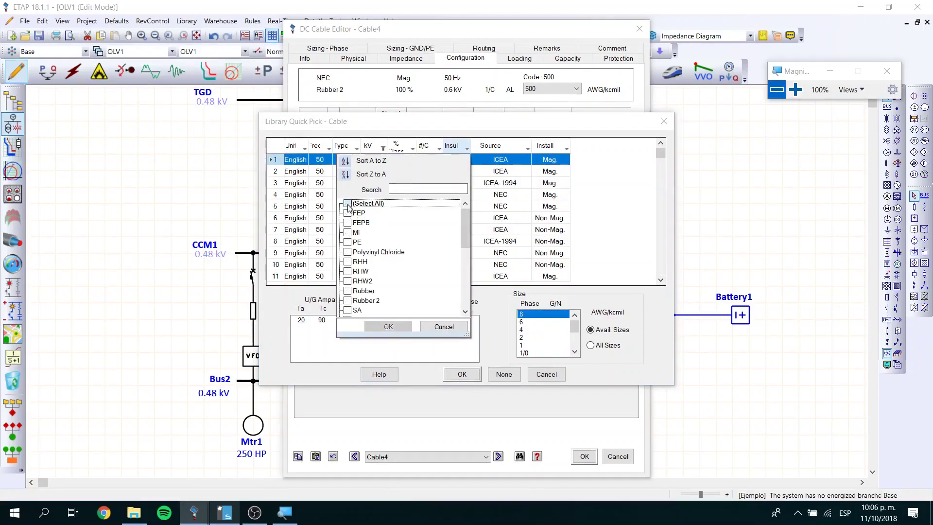
click(347, 300)
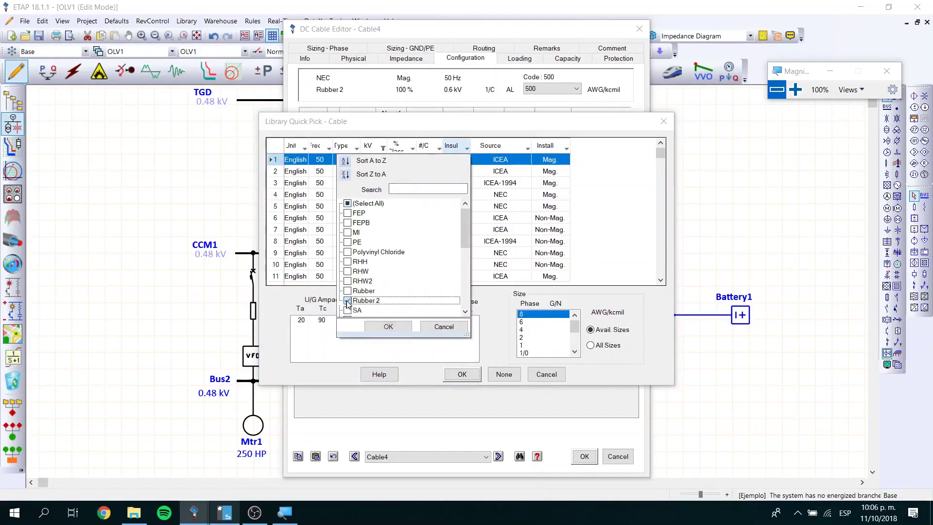
click(388, 327)
Assign the protective conductor the 50 Hz NEC aluminium 0.6 kV single-conductor magnetic-installation cable in size 500 kcmil
click(480, 188)
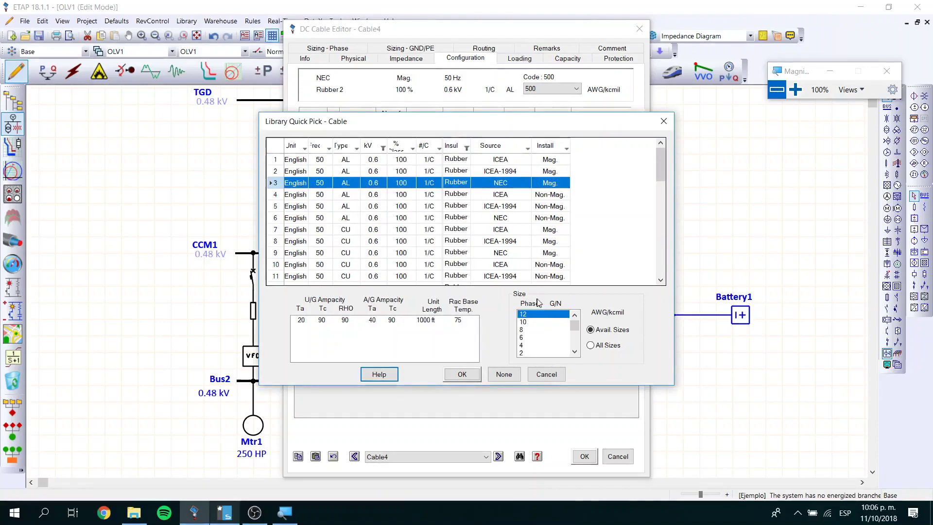
drag(573, 326, 574, 344)
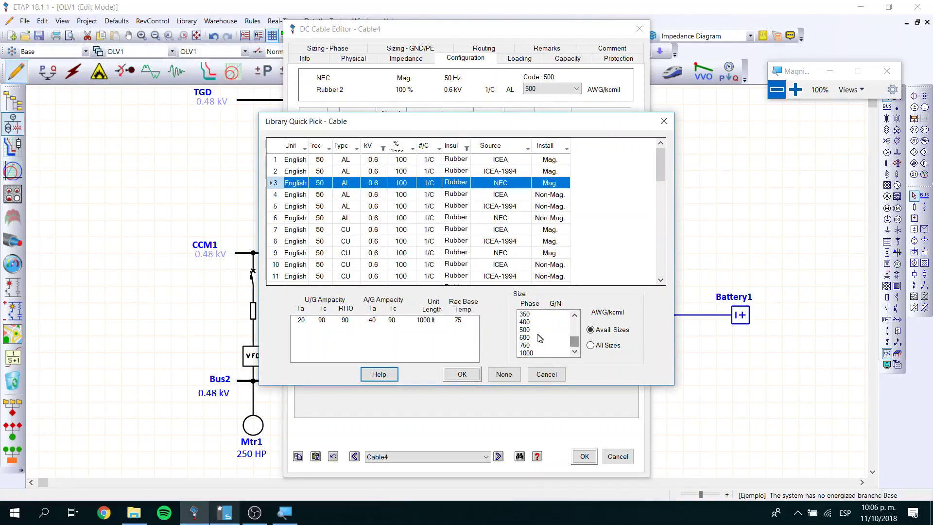
click(527, 335)
click(462, 374)
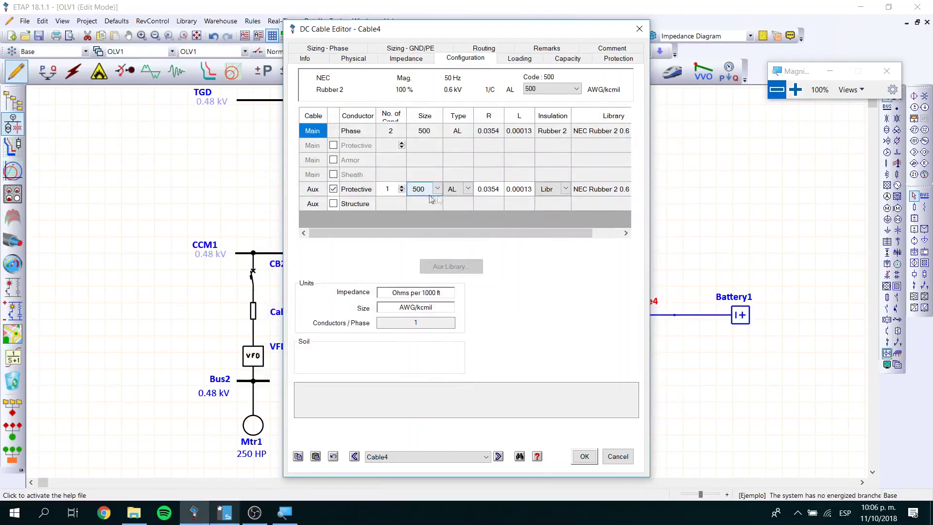
Change the auxiliary protective conductor's type to copper (CU)
click(461, 190)
click(467, 189)
click(465, 199)
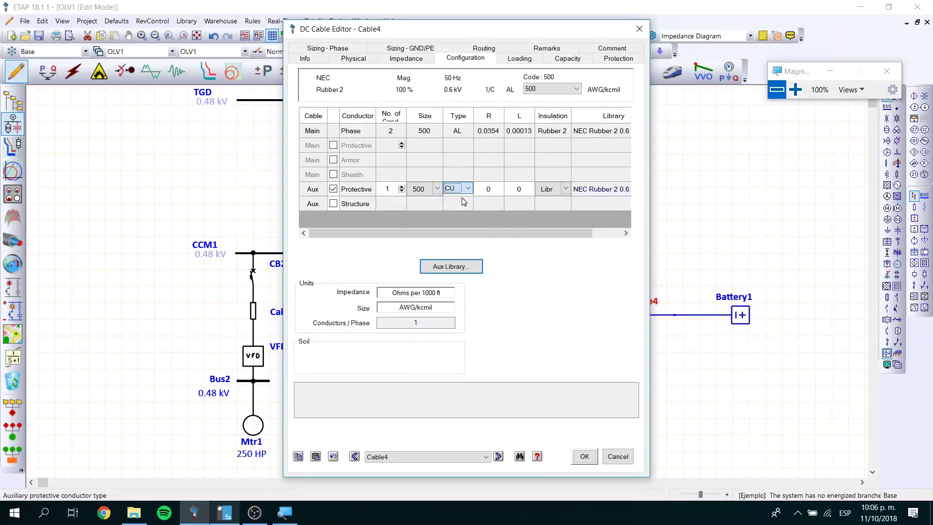
Assign Cable4's main cable the 50 Hz NEC copper 0.6 kV single-conductor magnetic-installation library entry in size 500 kcmil
click(315, 59)
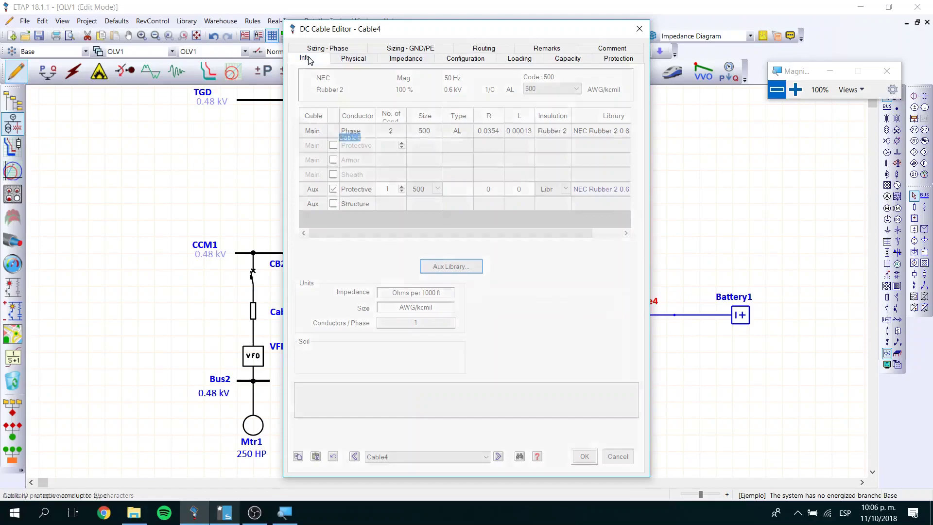
click(448, 366)
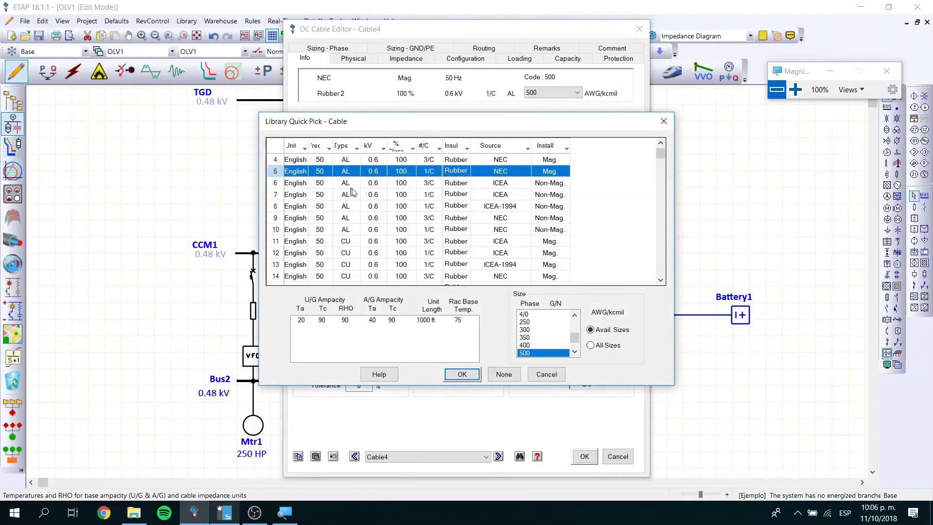
click(348, 243)
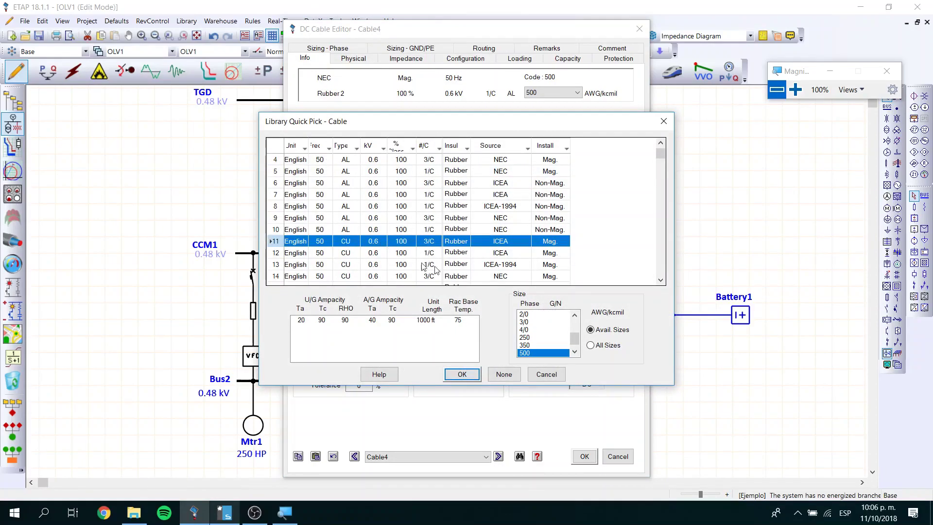
click(355, 279)
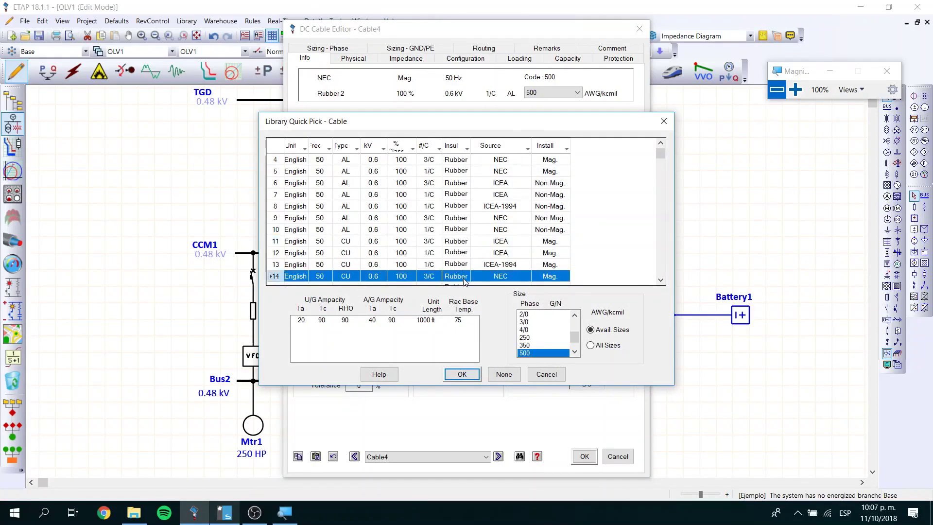
scroll(415, 247, down, 1)
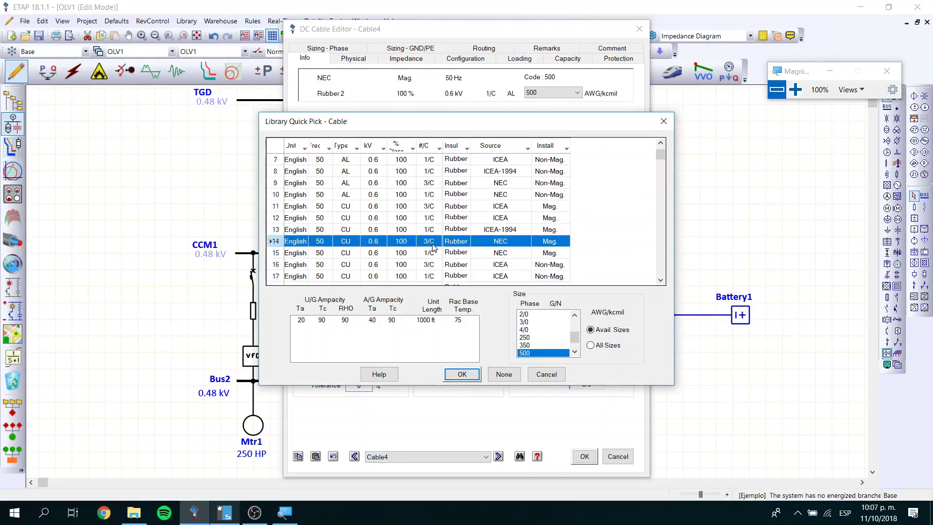
click(377, 254)
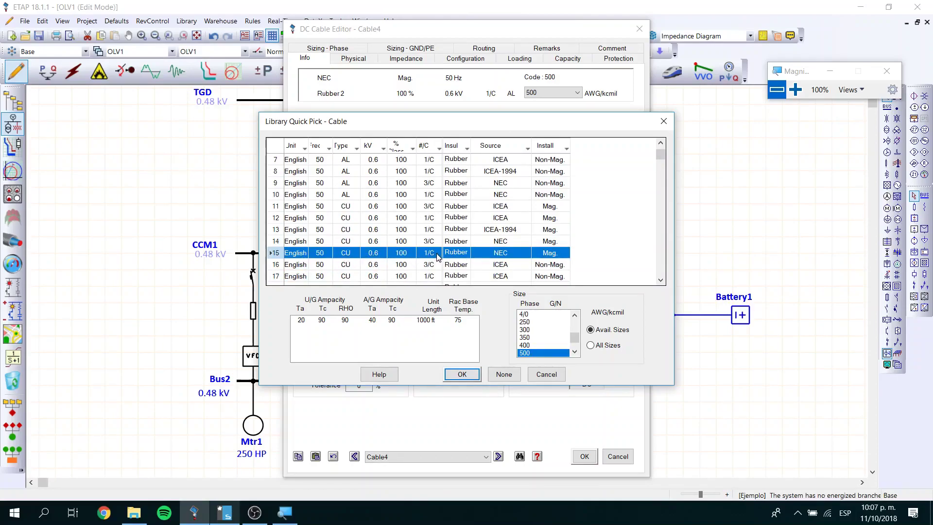
click(468, 375)
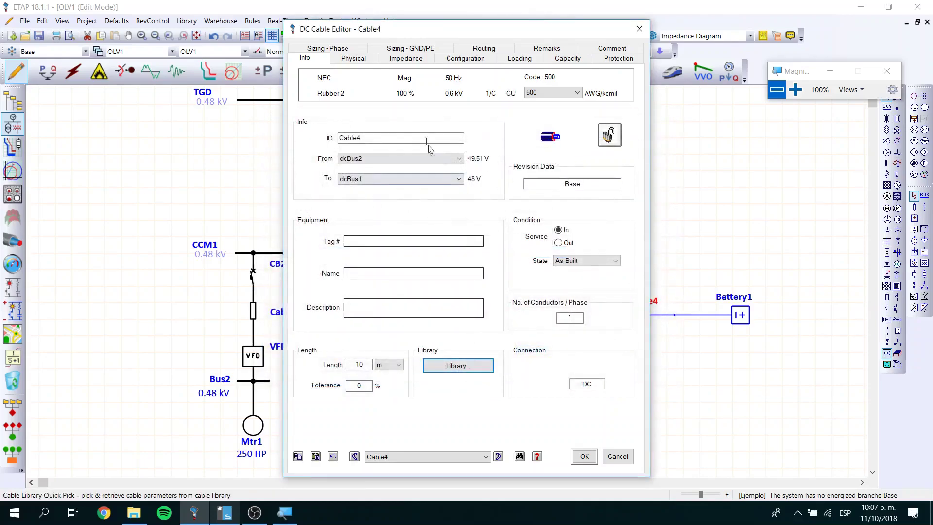
Assign the auxiliary protective conductor the 50 Hz ICEA-1994 copper 0.6 kV single-conductor magnetic-installation cable in size 500 kcmil, and accept Cable4's settings
click(450, 62)
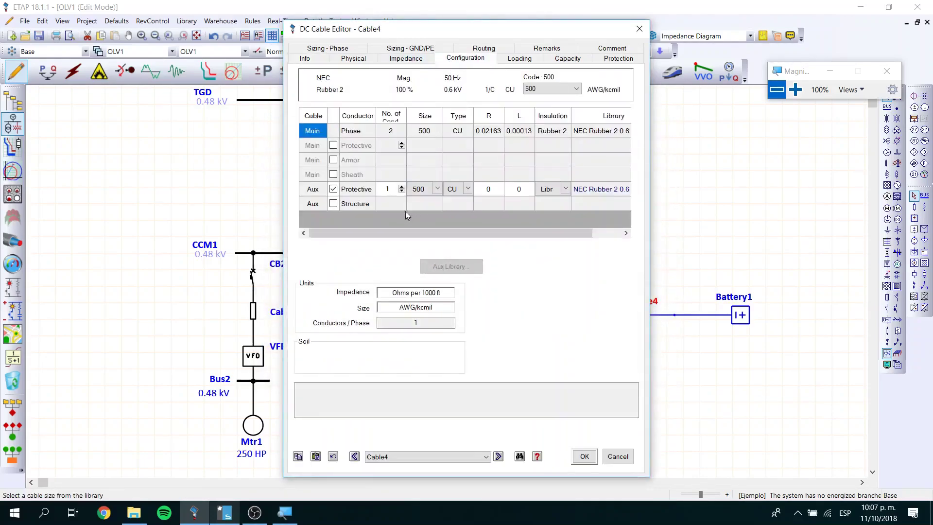
click(433, 194)
click(488, 189)
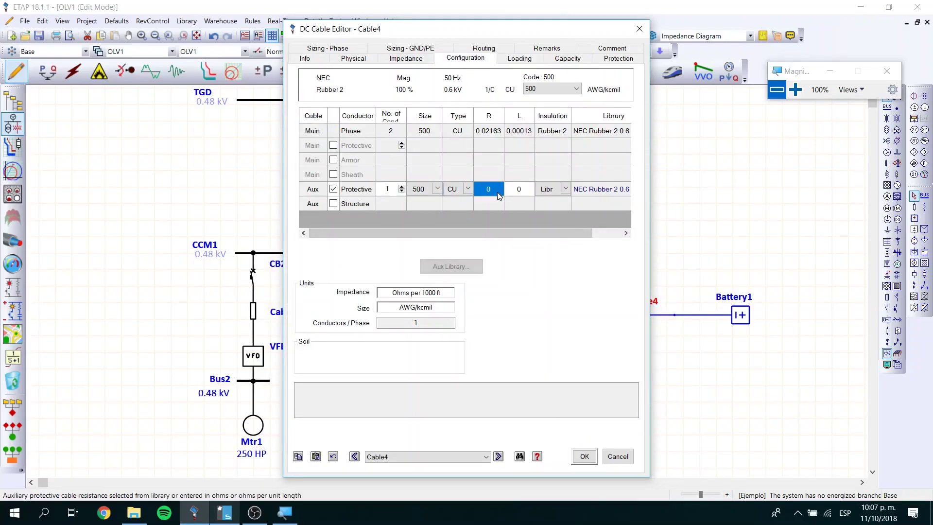
click(544, 191)
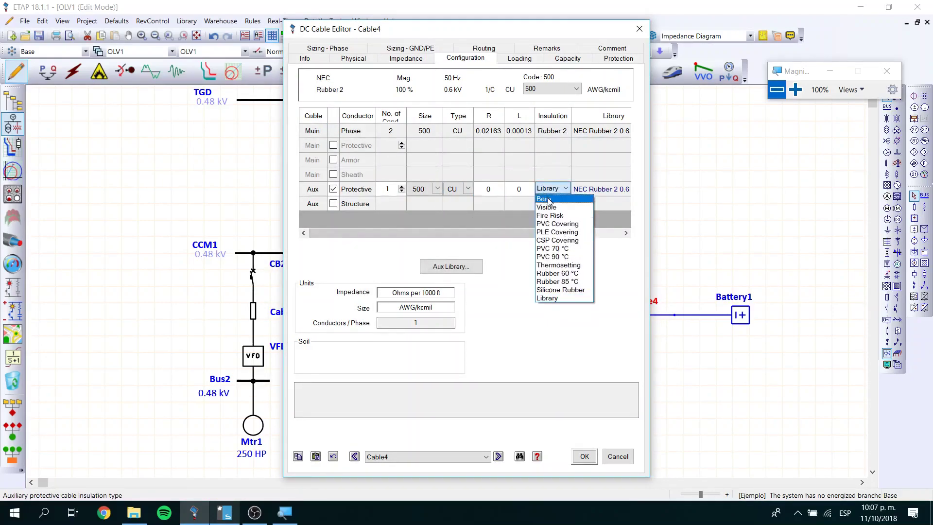
click(561, 300)
click(452, 267)
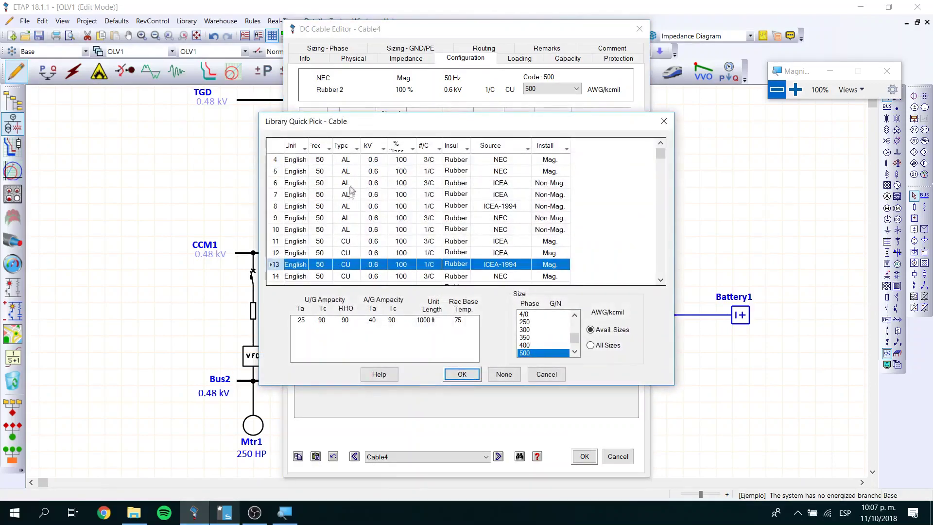
click(460, 373)
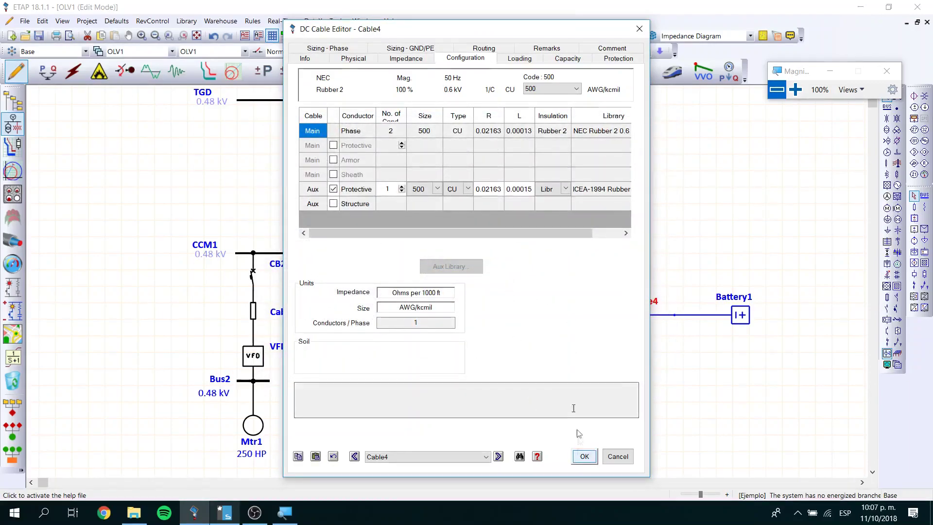
click(399, 59)
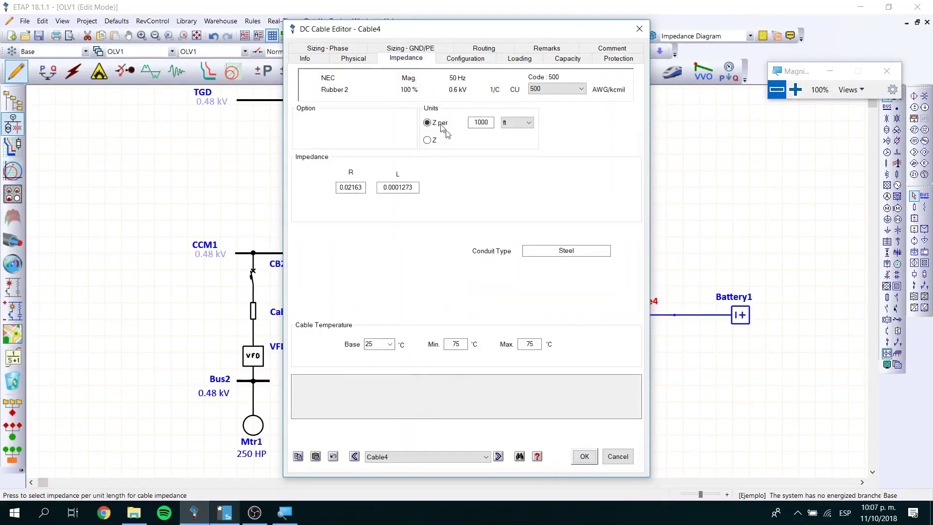
click(582, 455)
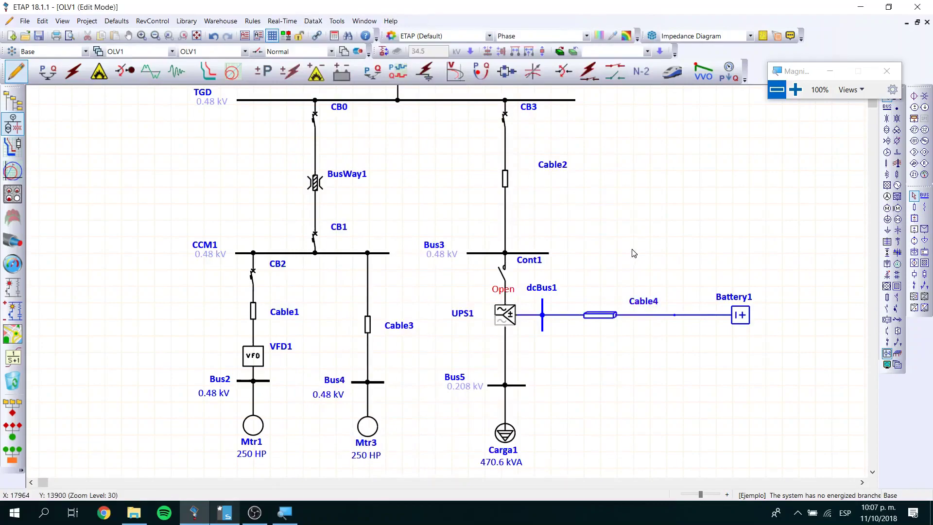
Reopen Cable4's main cable library and filter it to 0.5, 0.6, 0.7 and 1.0 kV ratings
click(600, 315)
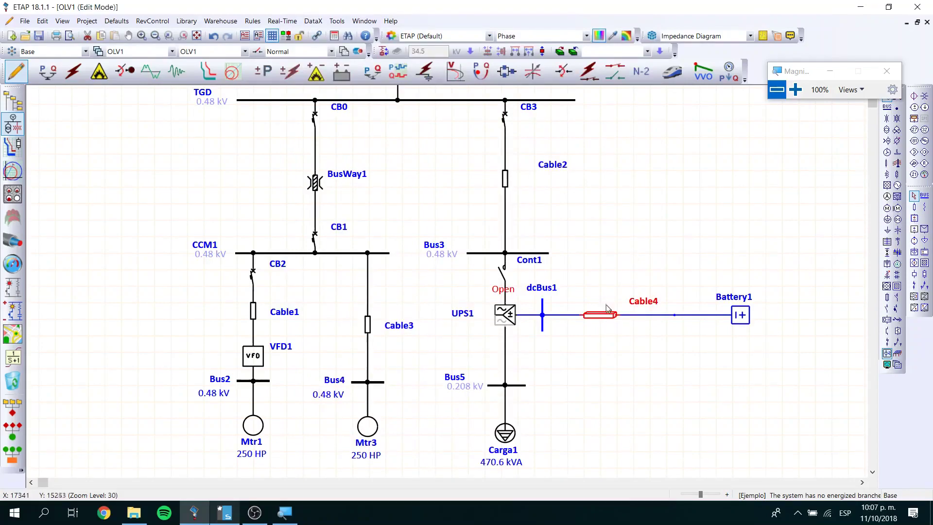
double_click(598, 315)
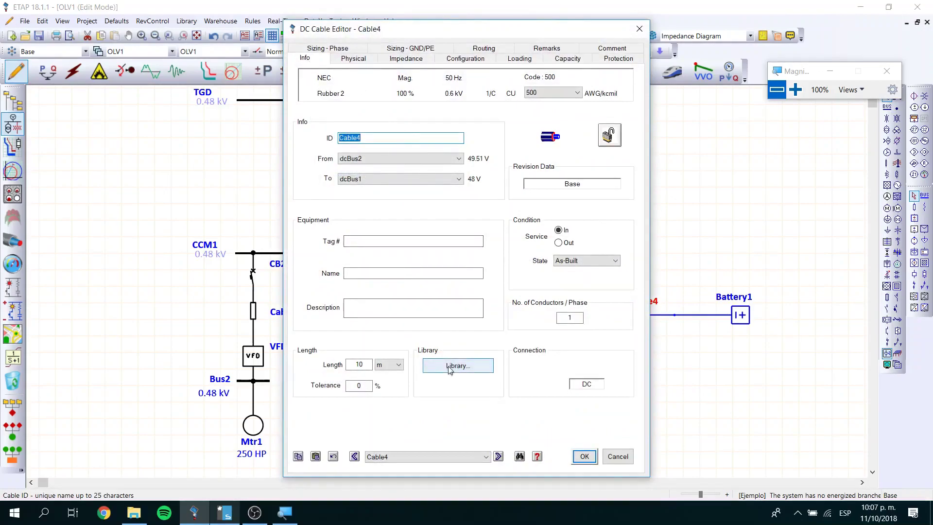
click(451, 369)
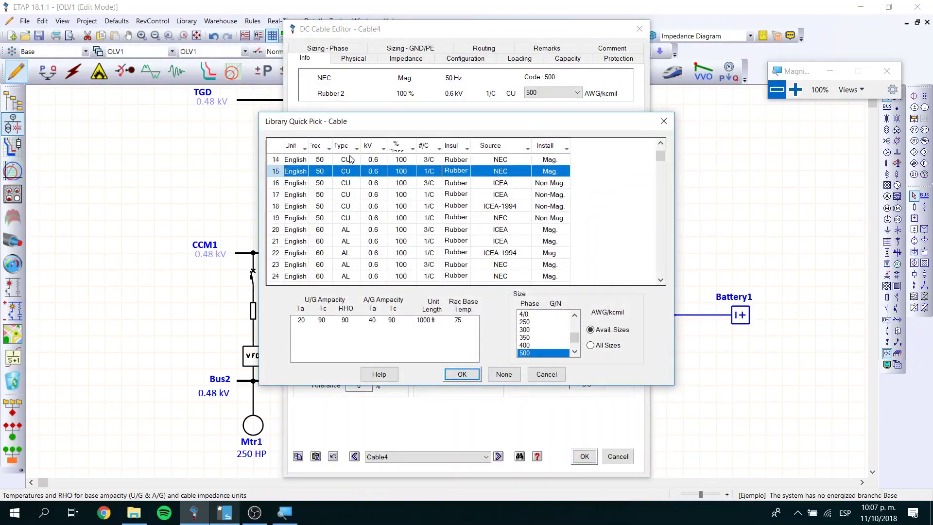
click(383, 149)
click(266, 214)
click(267, 223)
click(267, 232)
click(268, 242)
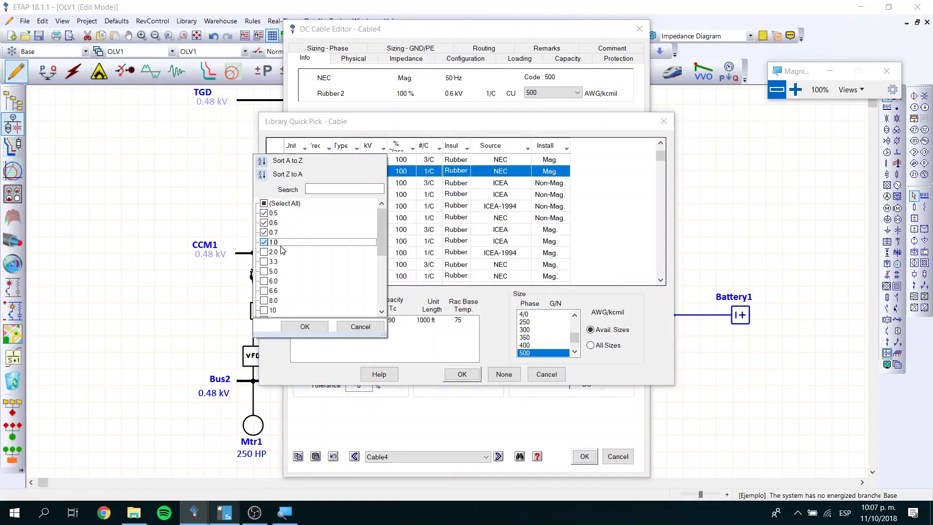
click(294, 327)
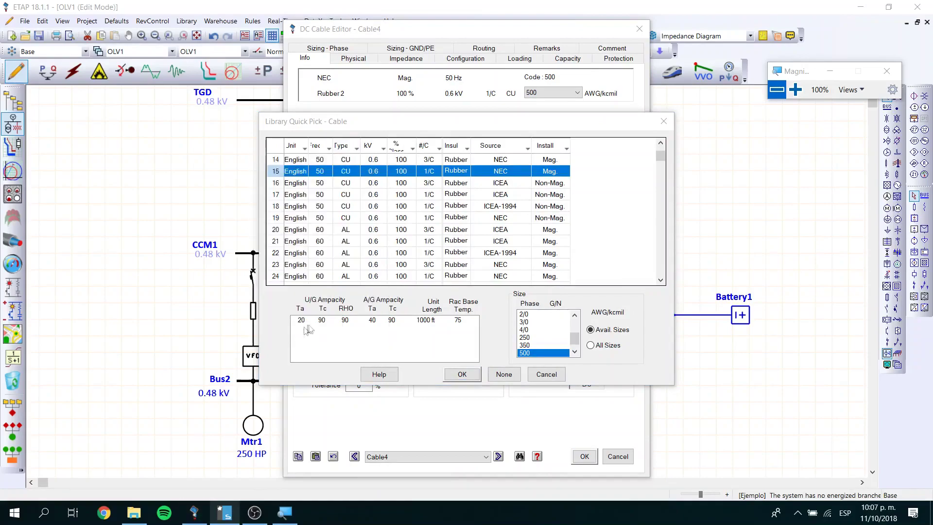
Restrict the main cable's library list to Rubber 2 insulation
click(465, 148)
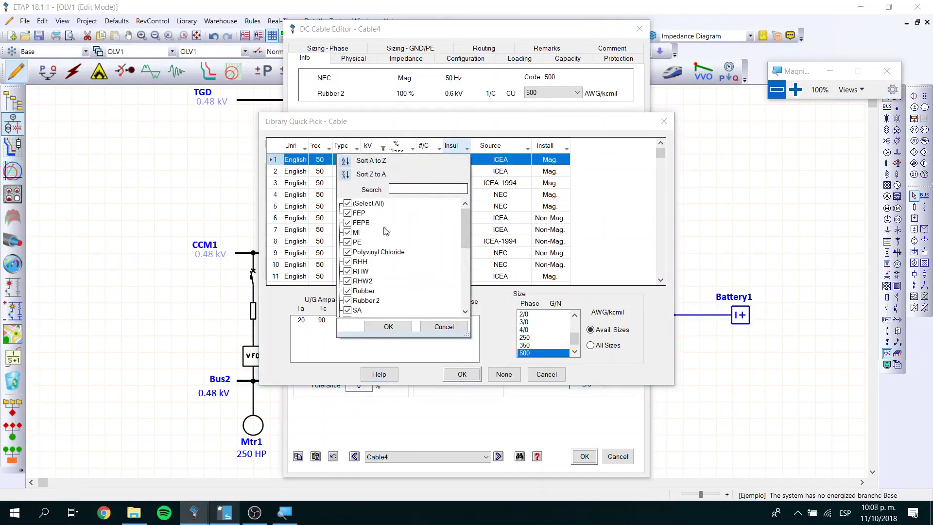
click(348, 204)
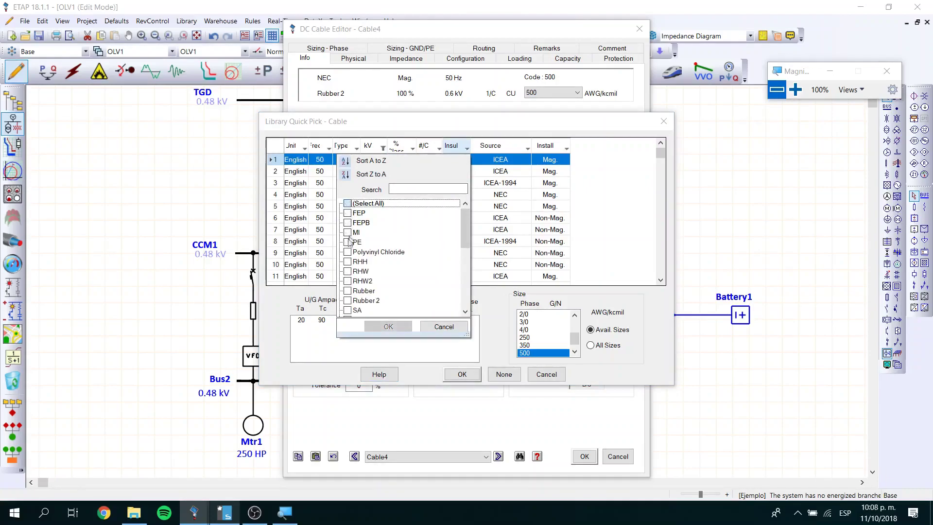
scroll(352, 272, down, 1)
click(348, 271)
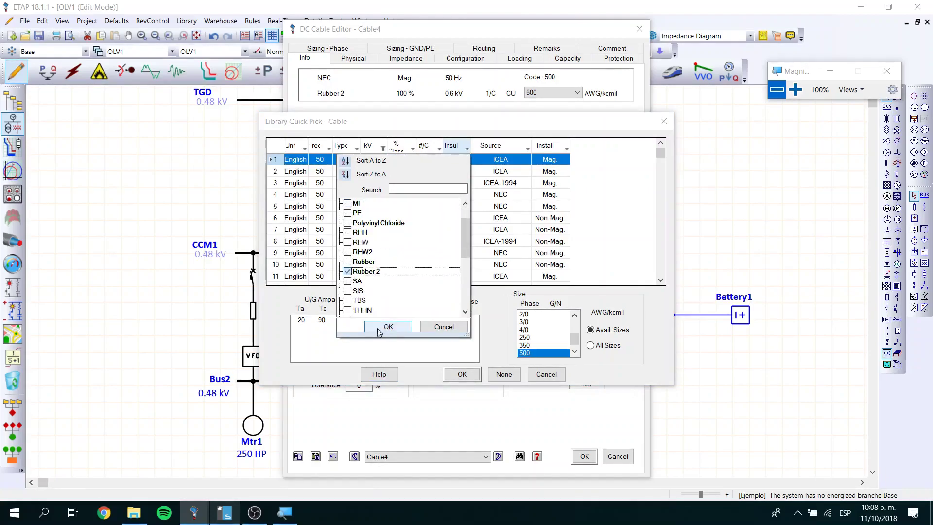
click(387, 326)
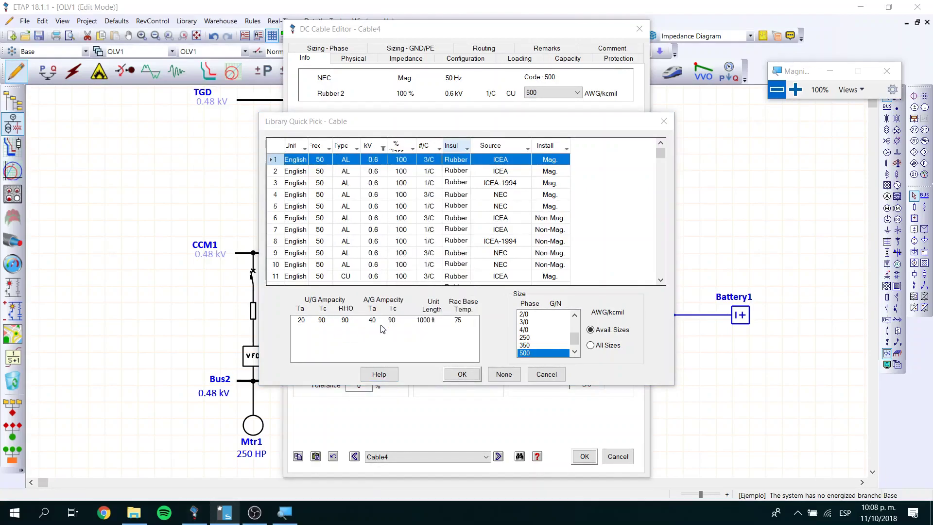
Select the 50 Hz NEC copper 0.6 kV single-conductor magnetic-installation cable in size 500 kcmil for Cable4's main cable
click(354, 232)
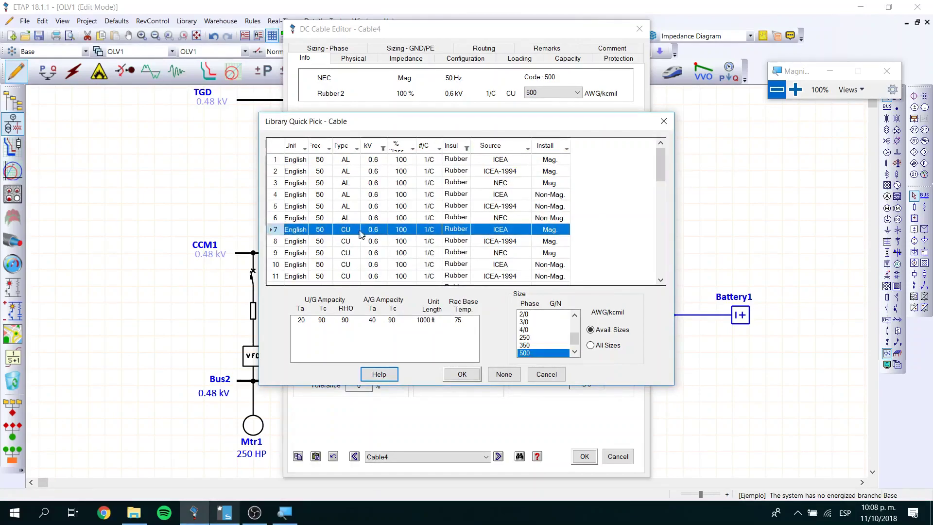
click(373, 254)
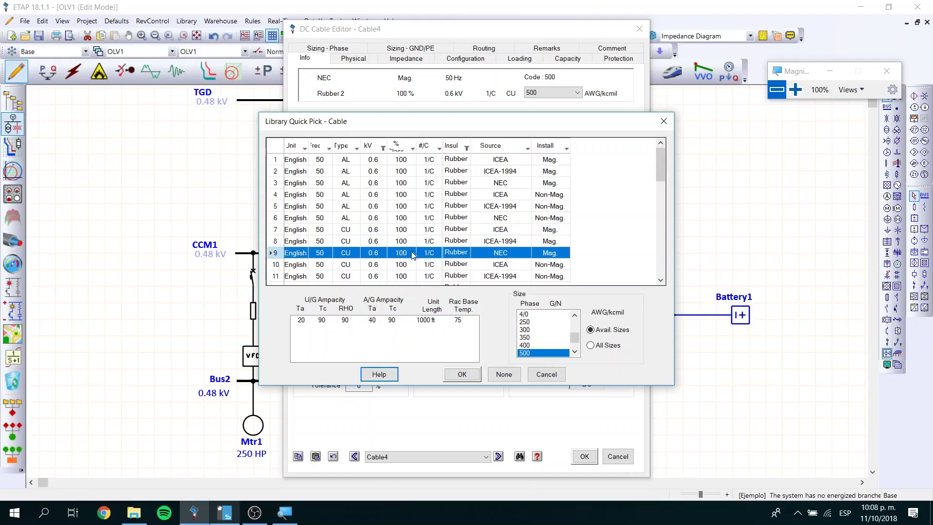
click(575, 352)
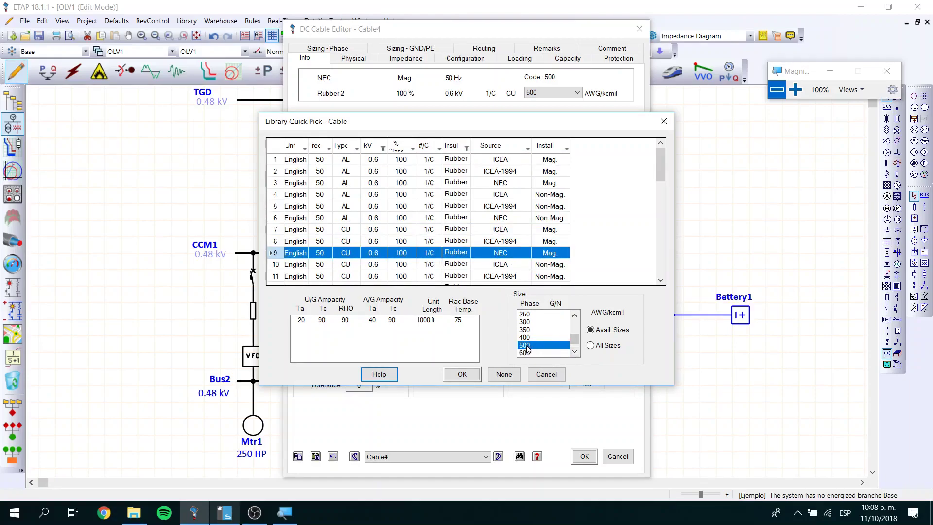
click(462, 374)
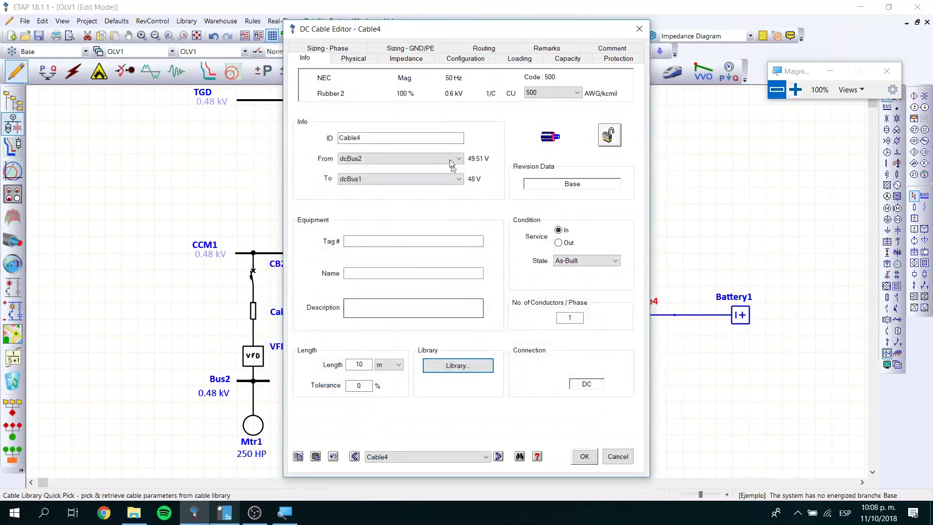
Open the auxiliary protective conductor's library from Cable4's configuration and filter it to 0.5, 0.6, 0.7 and 1.0 kV ratings
click(464, 60)
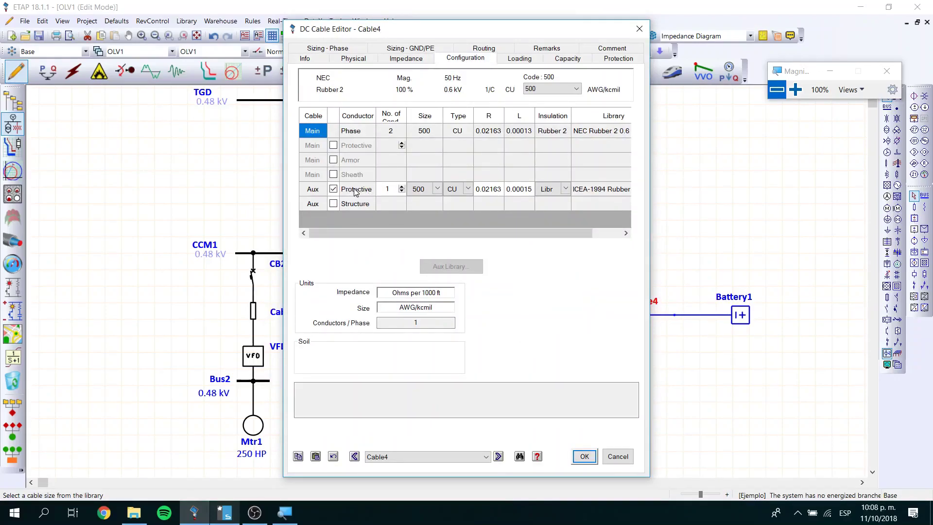
click(492, 191)
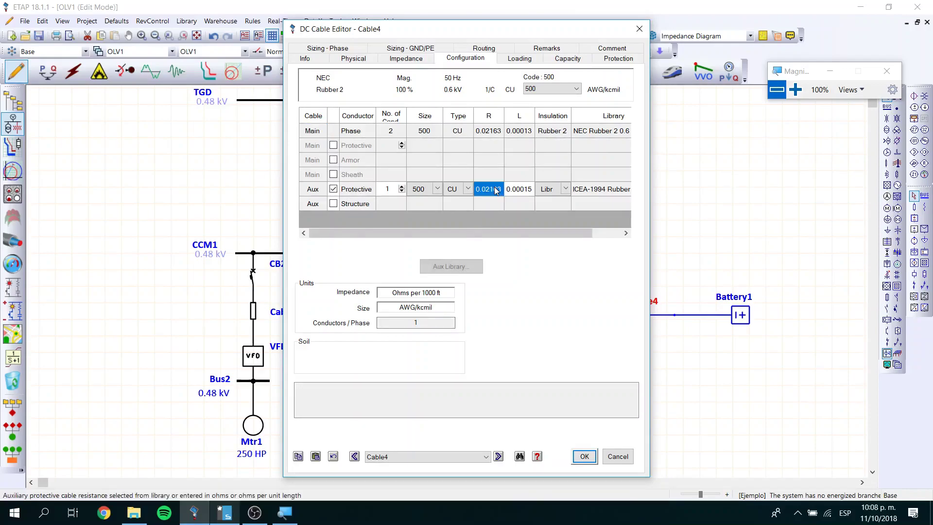
key(Tab)
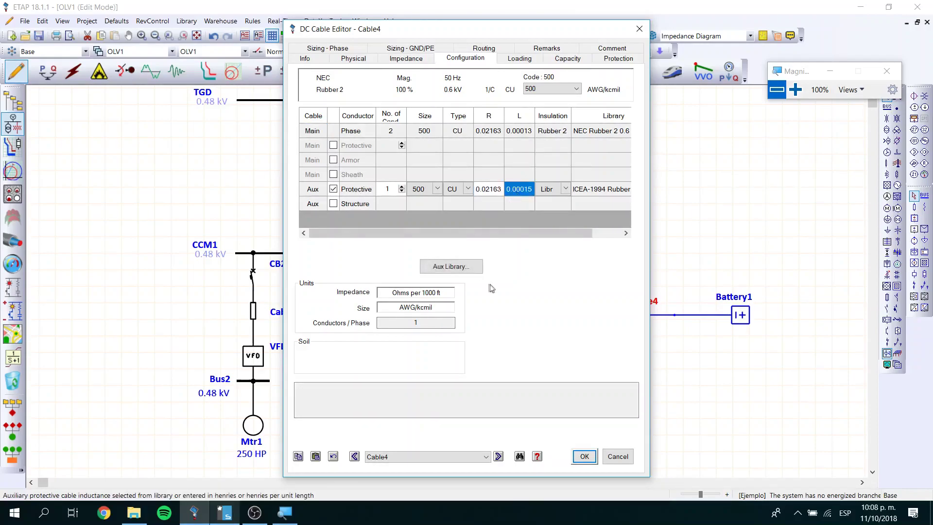
click(452, 273)
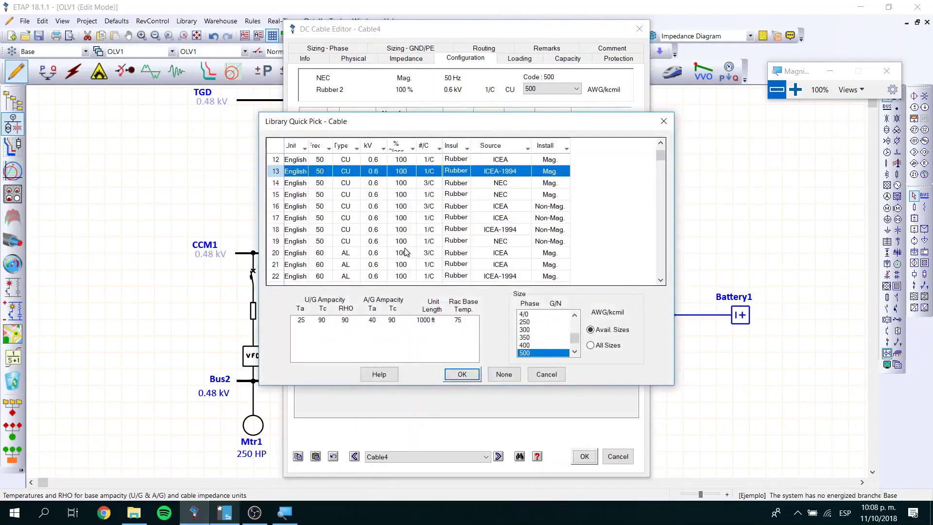
click(383, 149)
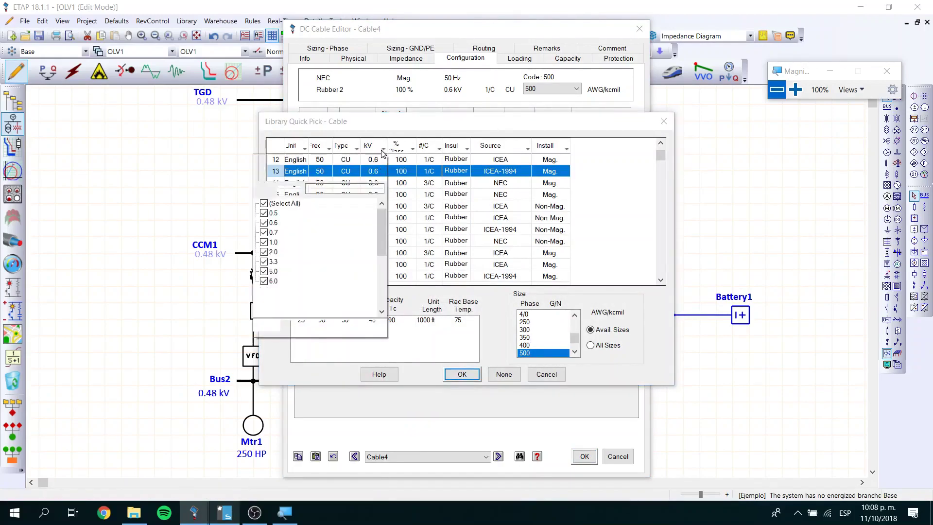
click(266, 213)
click(266, 223)
click(266, 233)
click(267, 242)
click(304, 325)
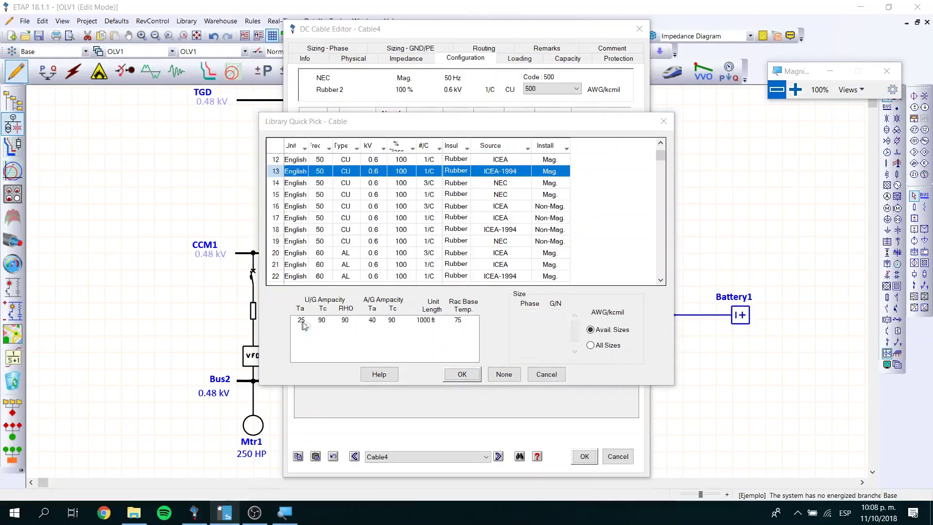
Restrict the auxiliary protective conductor's library list to Rubber 2 insulation
click(465, 150)
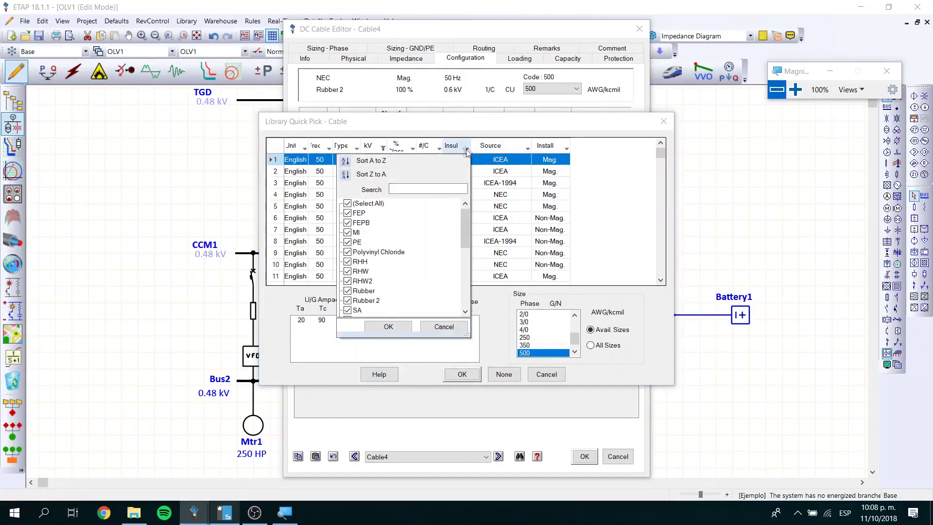
click(348, 204)
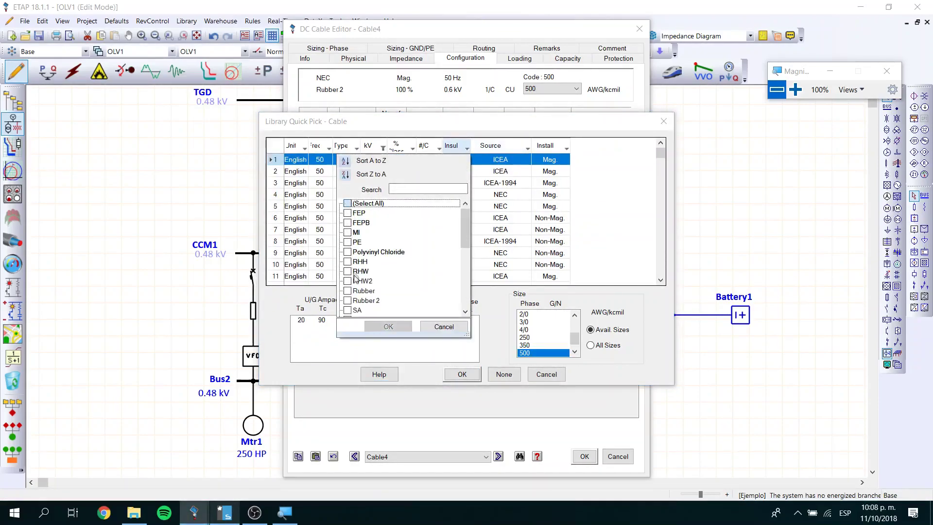
click(348, 291)
click(388, 327)
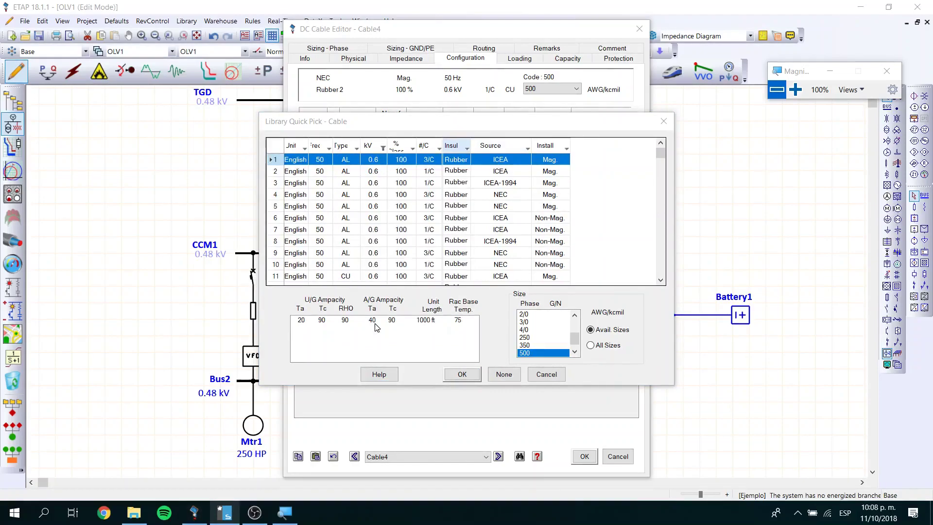
Select the 50 Hz NEC copper 0.6 kV single-conductor magnetic-installation cable in size 500 kcmil for the auxiliary protective conductor and accept Cable4's settings
click(347, 242)
click(346, 253)
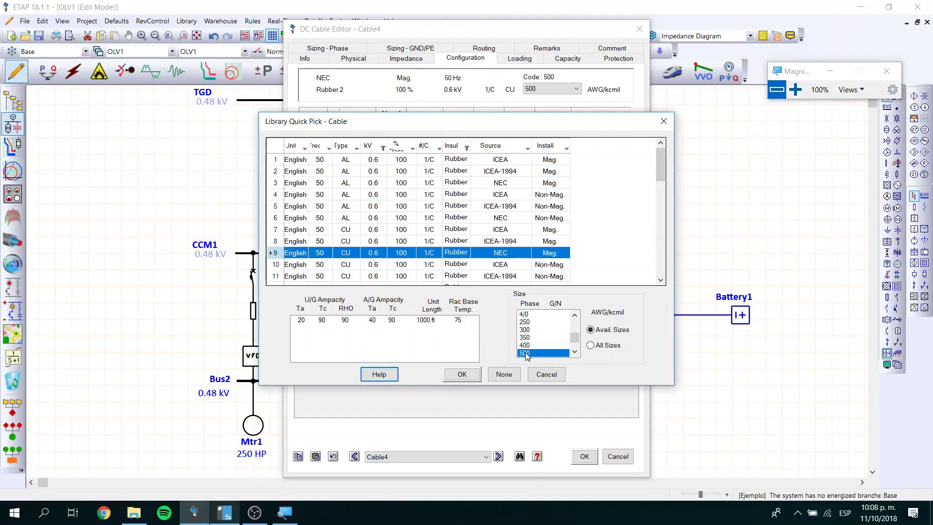
click(469, 377)
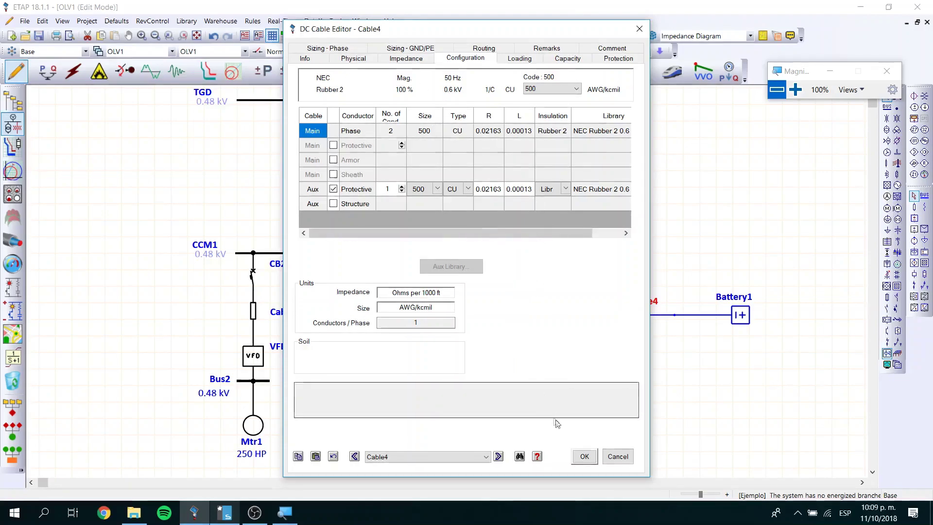
click(582, 456)
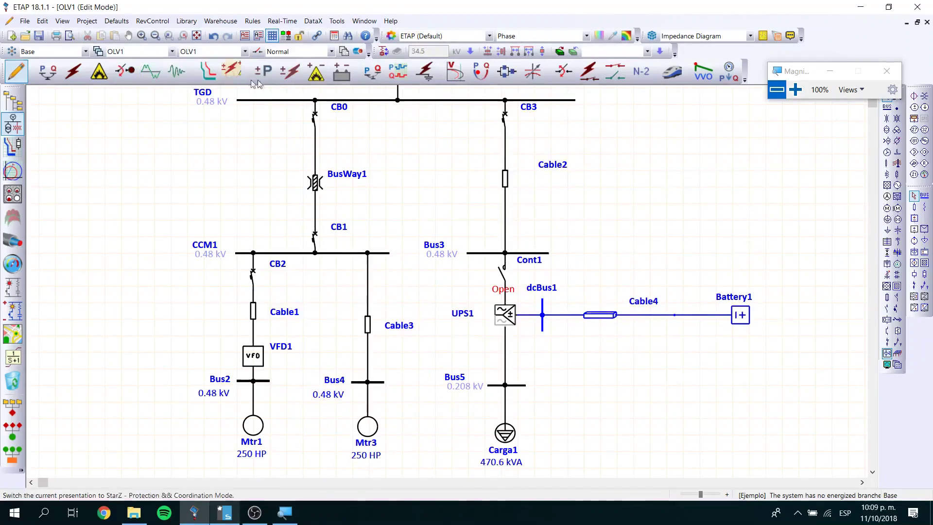
Switch the one-line diagram to DC Load Flow analysis and run the calculation
click(317, 73)
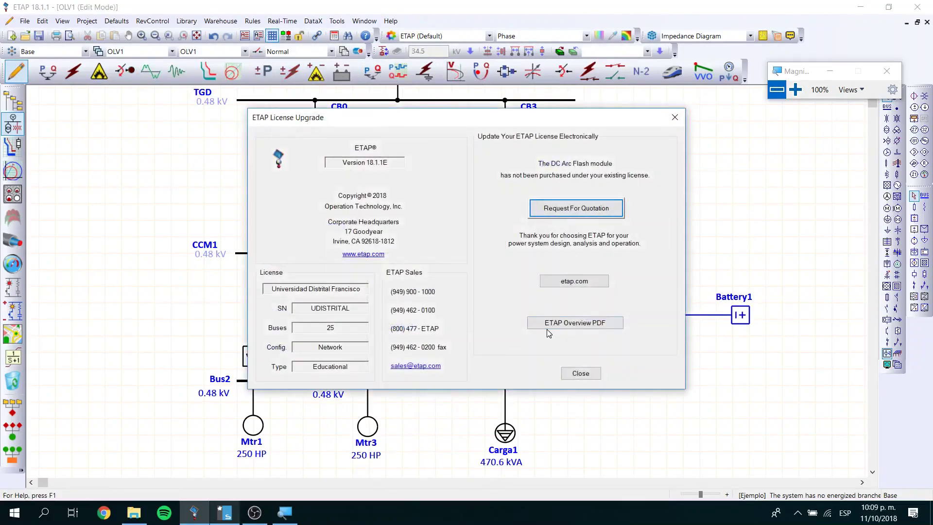
click(577, 373)
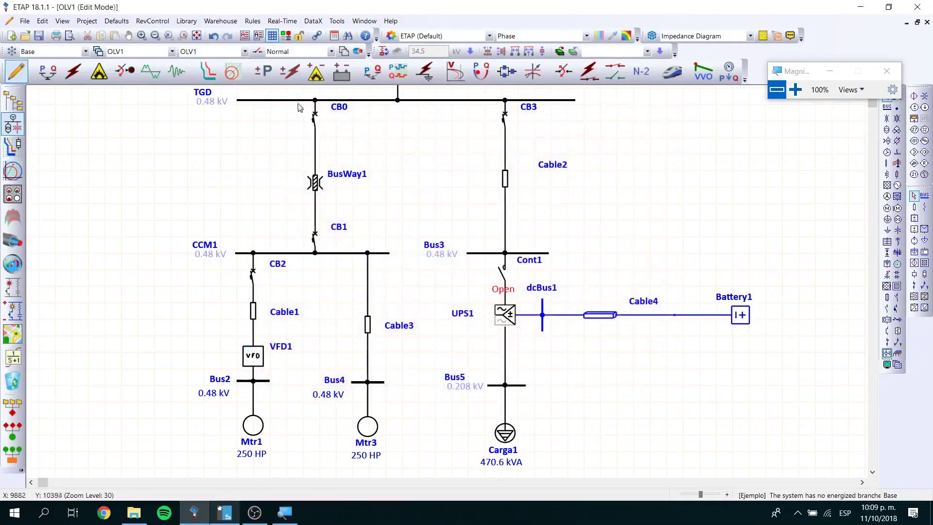
click(265, 72)
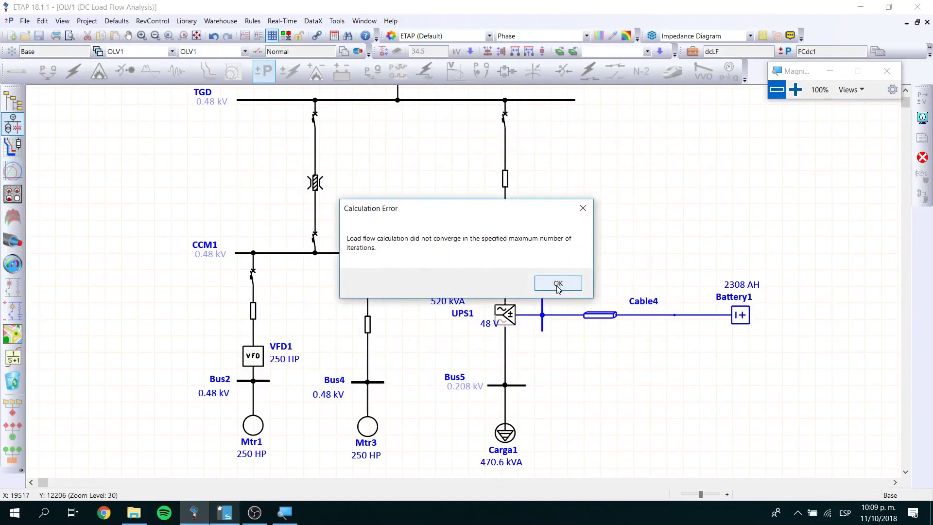
click(558, 284)
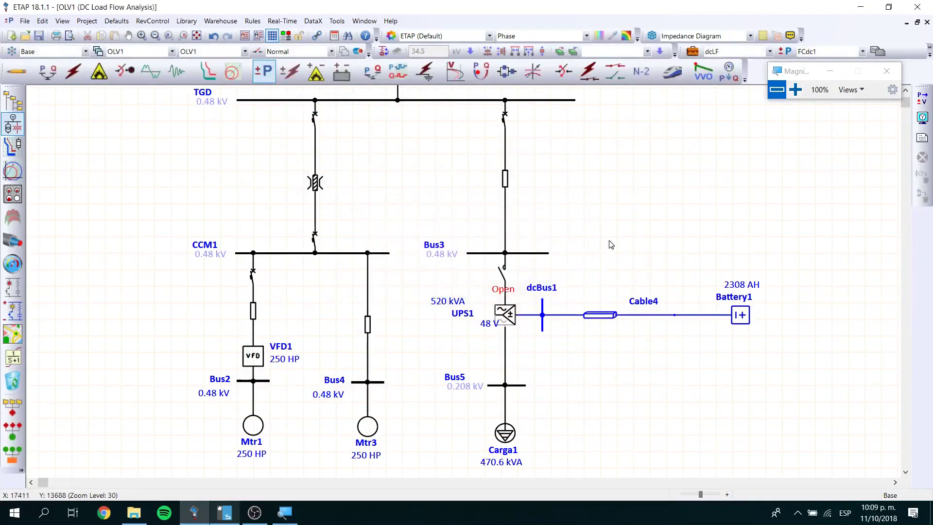
Move UPS1's 48 V label clear of its symbol, set its operating input power factor to user-defined 50 %, and rerun the DC load flow
mouse_move(484, 325)
mouse_down()
mouse_move(469, 334)
mouse_move(480, 335)
mouse_up()
double_click(511, 315)
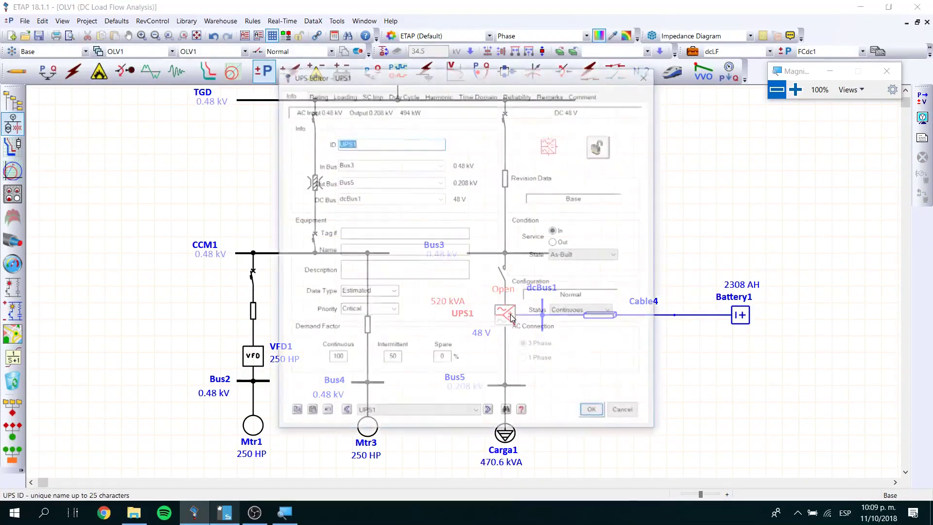
click(341, 95)
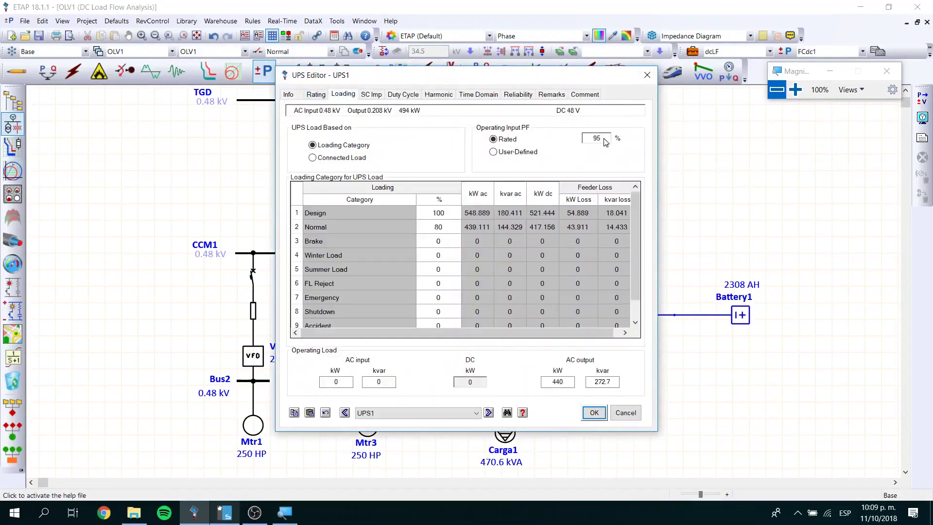
click(529, 155)
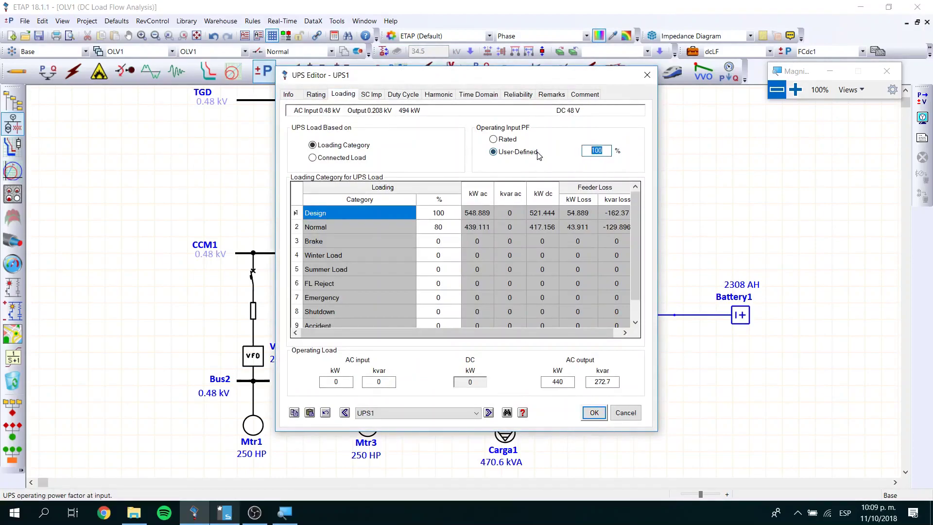
text(50)
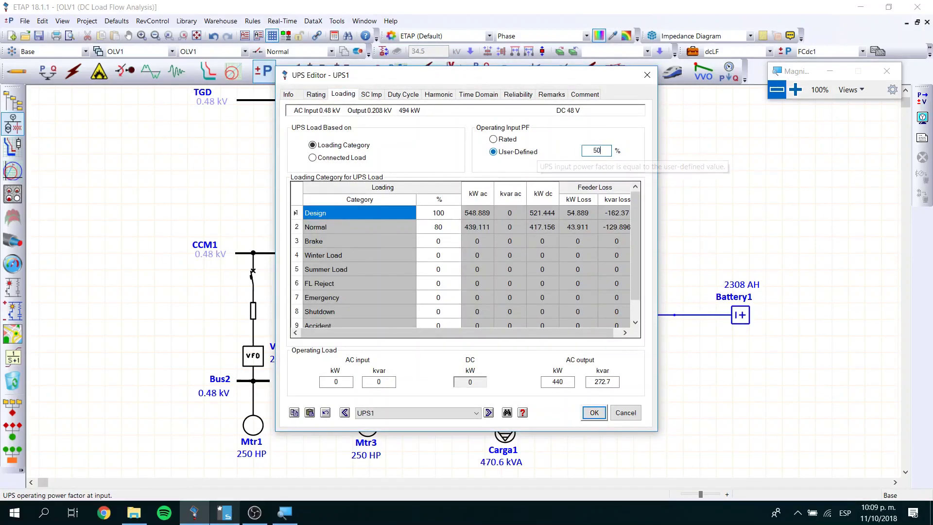
click(595, 413)
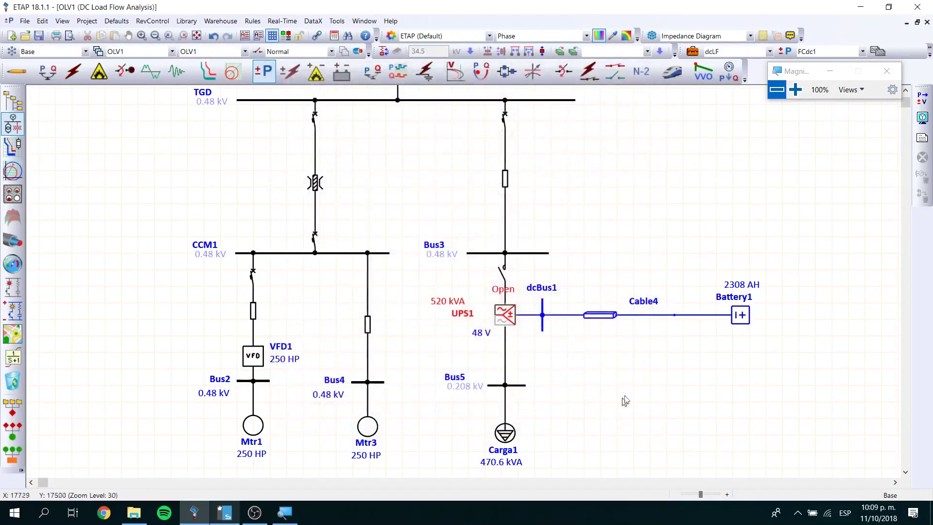
click(924, 98)
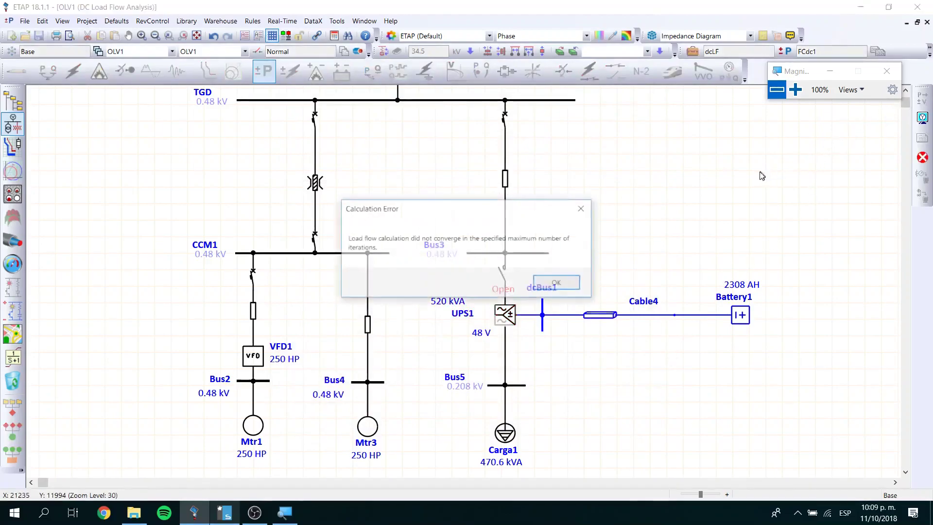
click(576, 283)
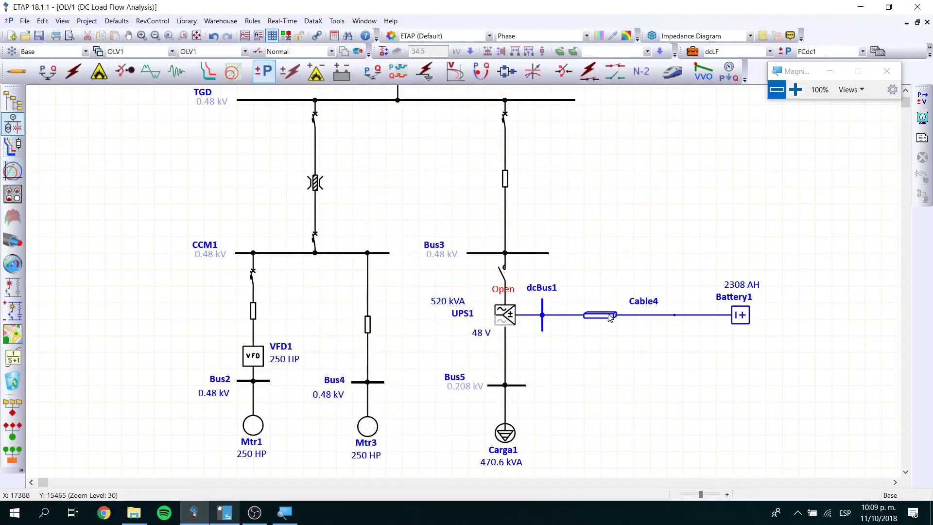
Set the dcLF study case's solution precision to 0.01 and rerun the DC load flow
click(692, 51)
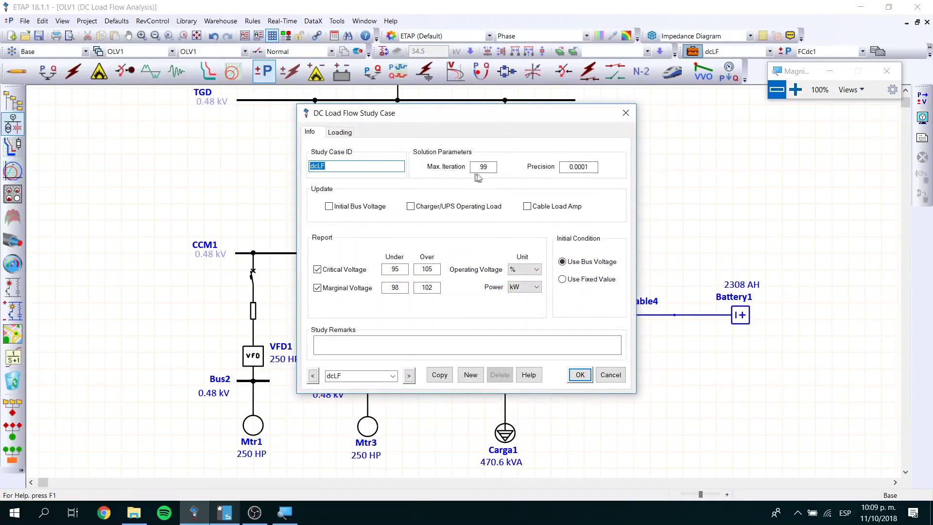
click(583, 167)
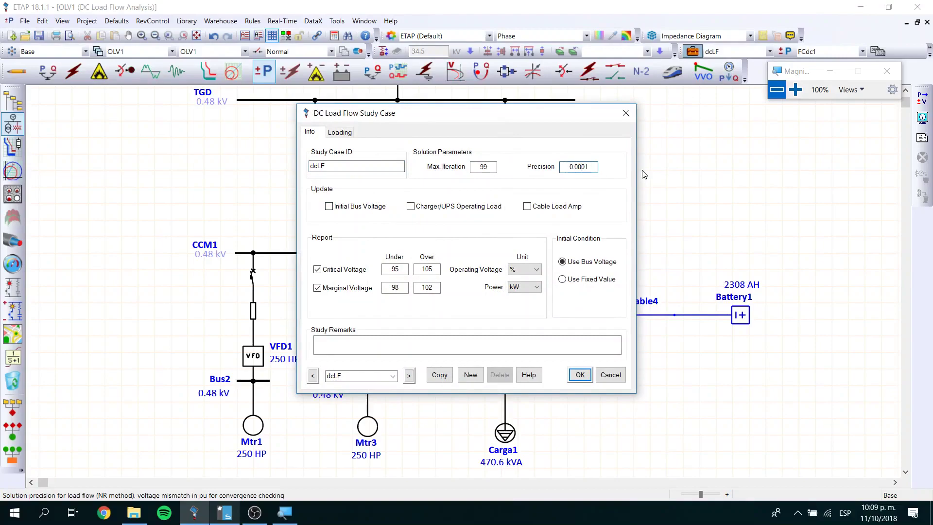
click(580, 375)
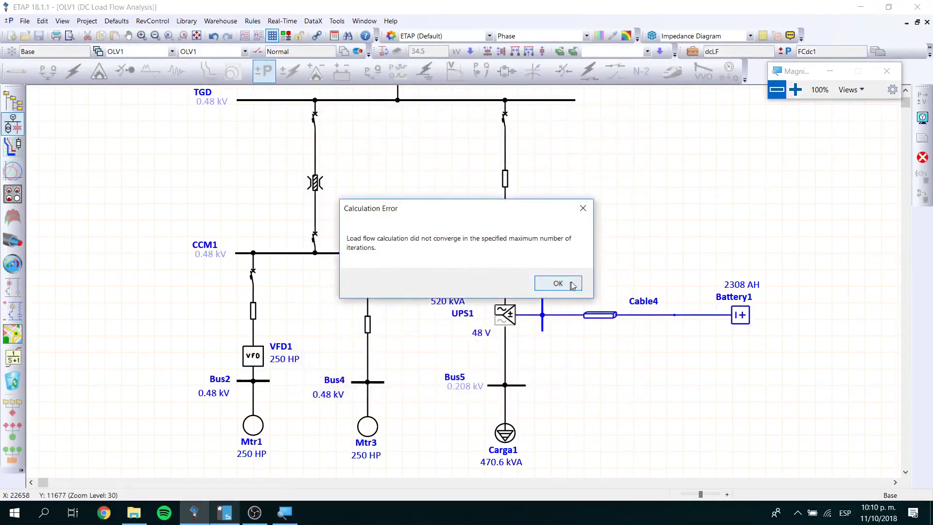
click(582, 281)
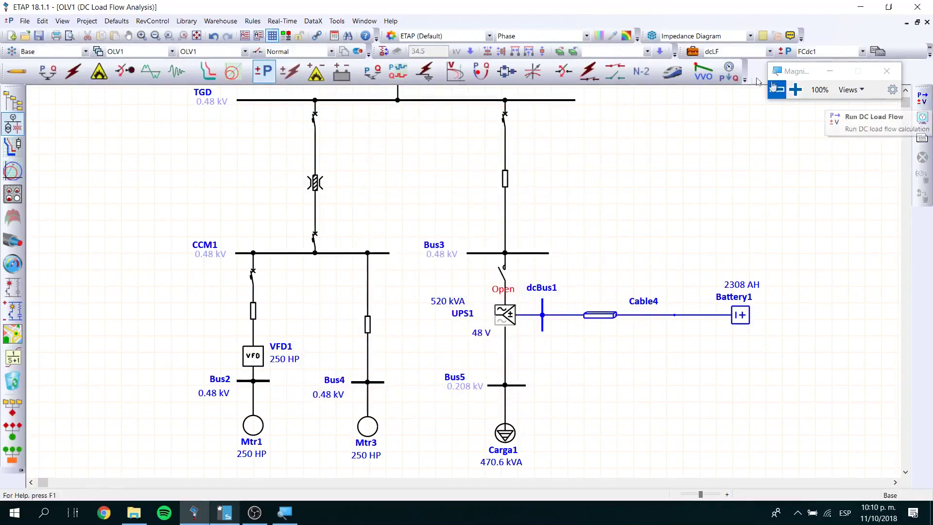
Loosen the dcLF study case's solution precision to 0.1 and rerun the DC load flow
click(692, 51)
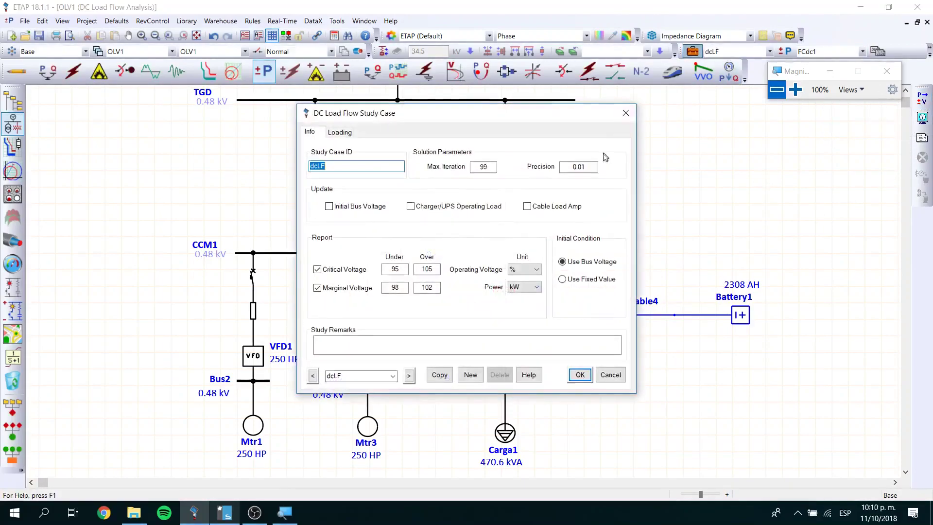
click(580, 167)
key(BackSpace)
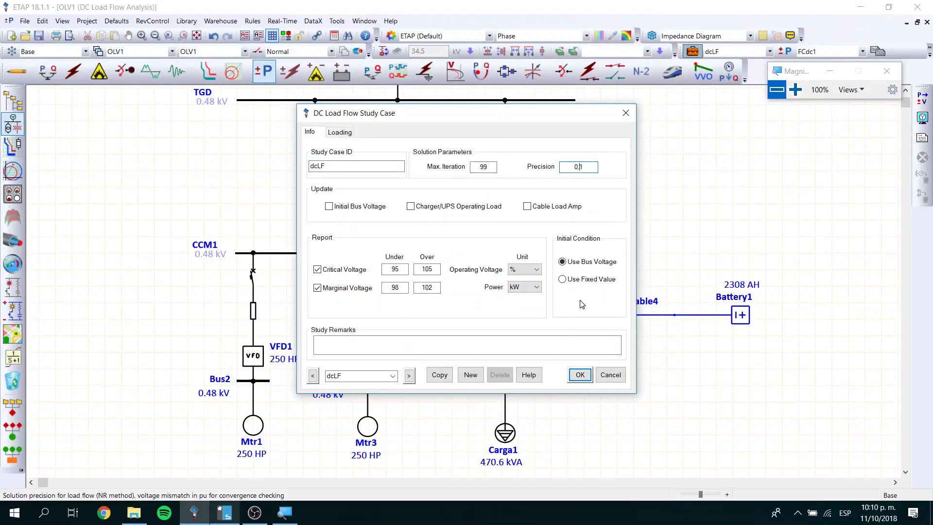
click(580, 374)
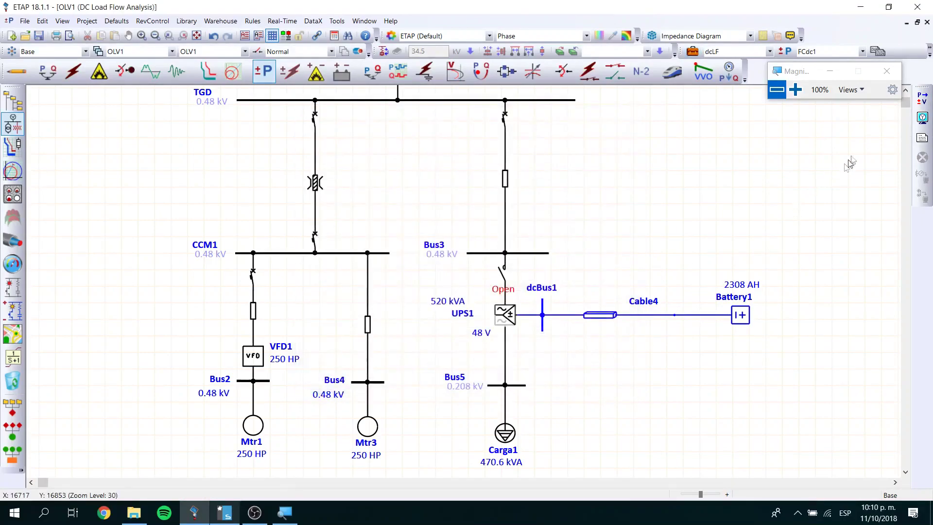
click(921, 101)
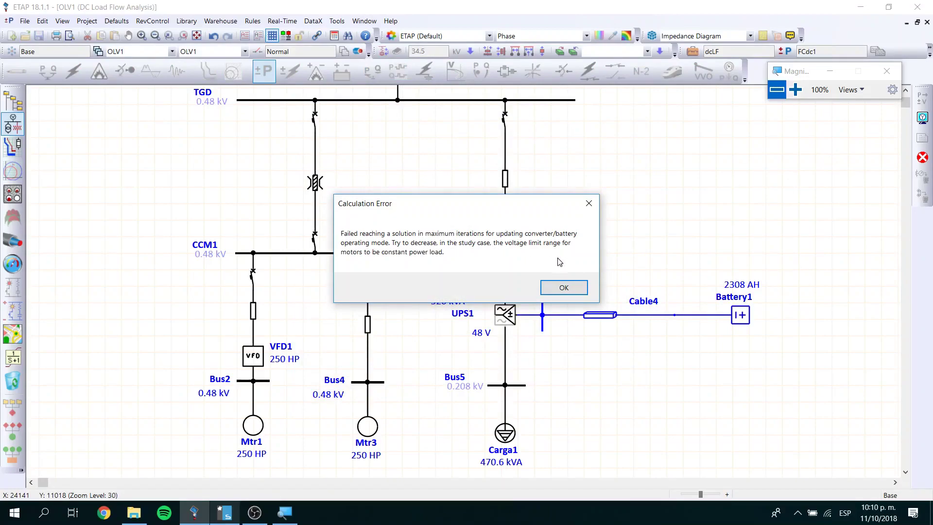
click(550, 286)
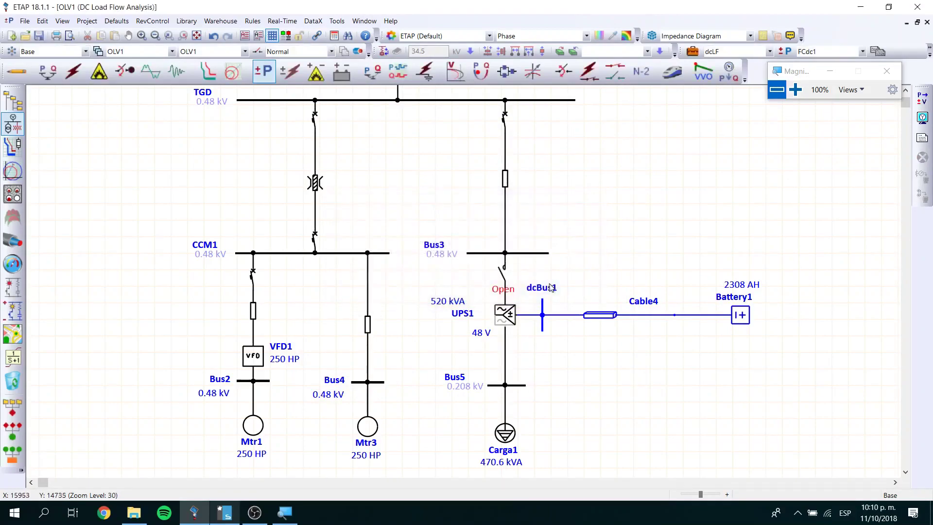
Shorten Cable4 to a length of 1 m and run the DC load flow again
double_click(605, 317)
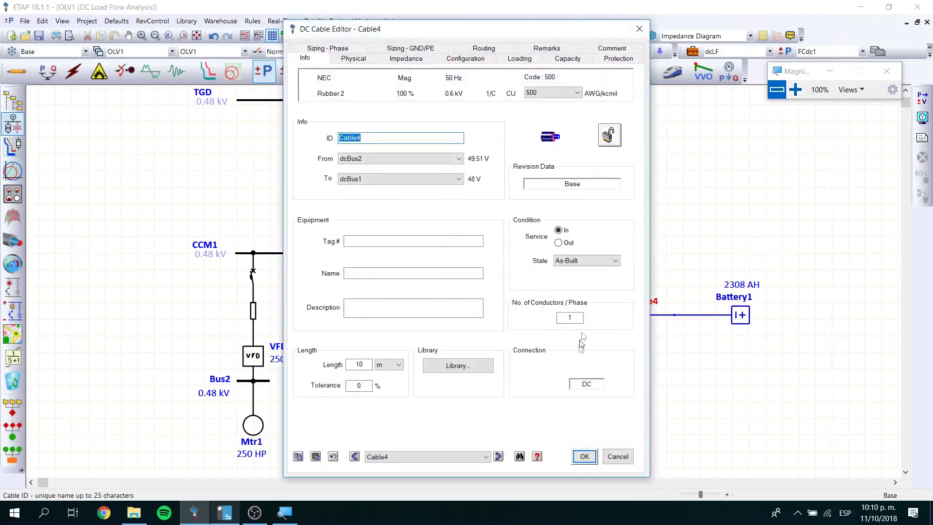
click(365, 365)
key(BackSpace)
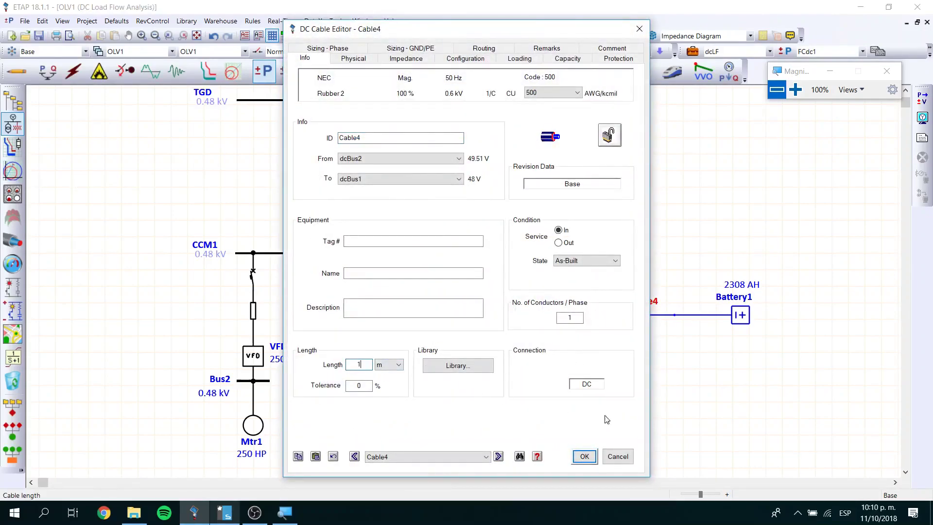
click(607, 459)
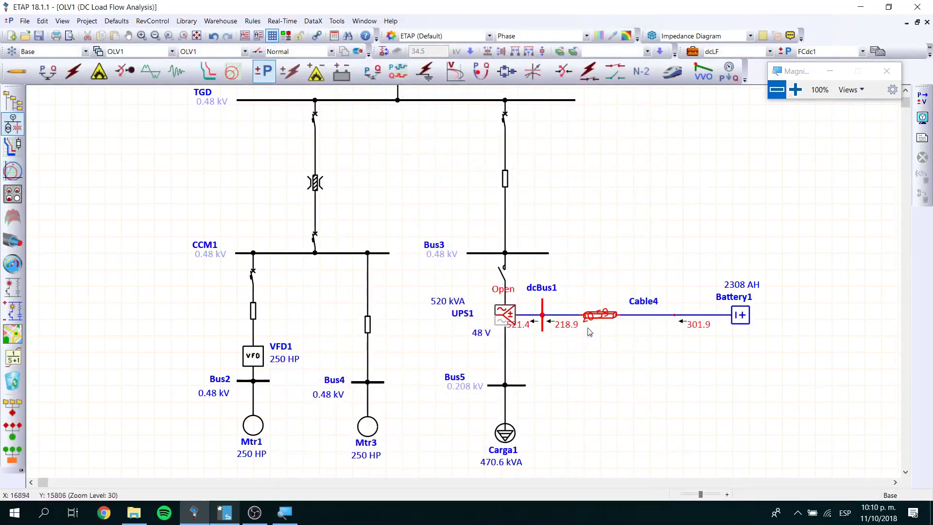
Move the voltage result clear of Cable4's symbol and turn on units for the displayed DC load flow results
drag(599, 318, 584, 297)
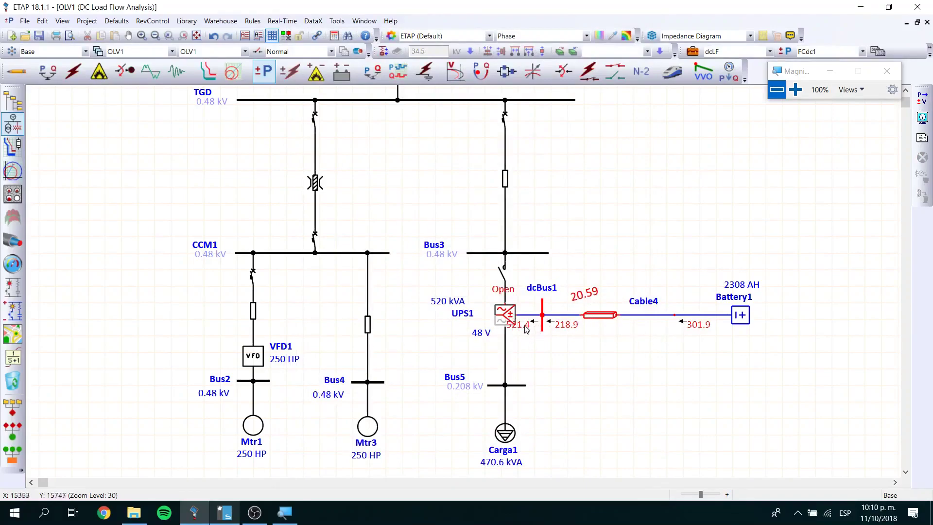
click(922, 117)
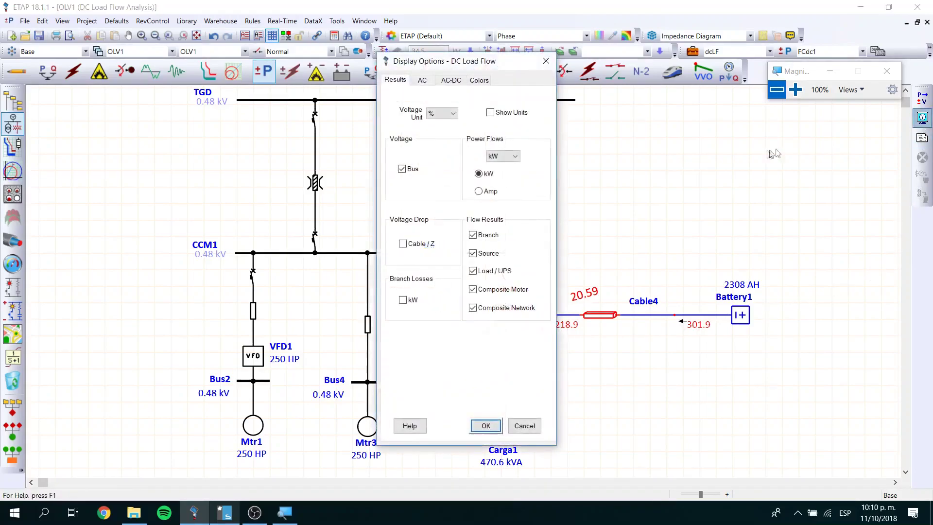
click(489, 112)
click(485, 425)
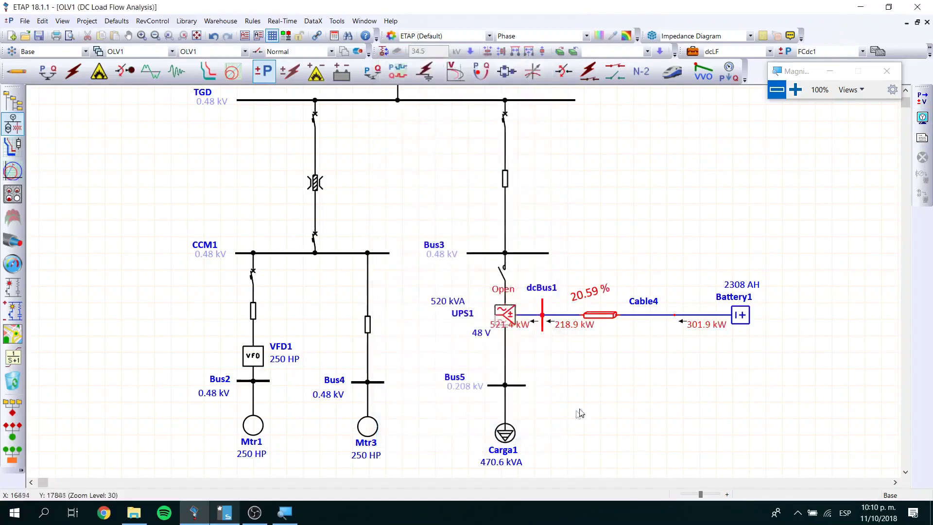
Set UPS1's user-defined operating input power factor to 100% and rerun the DC load flow
double_click(505, 313)
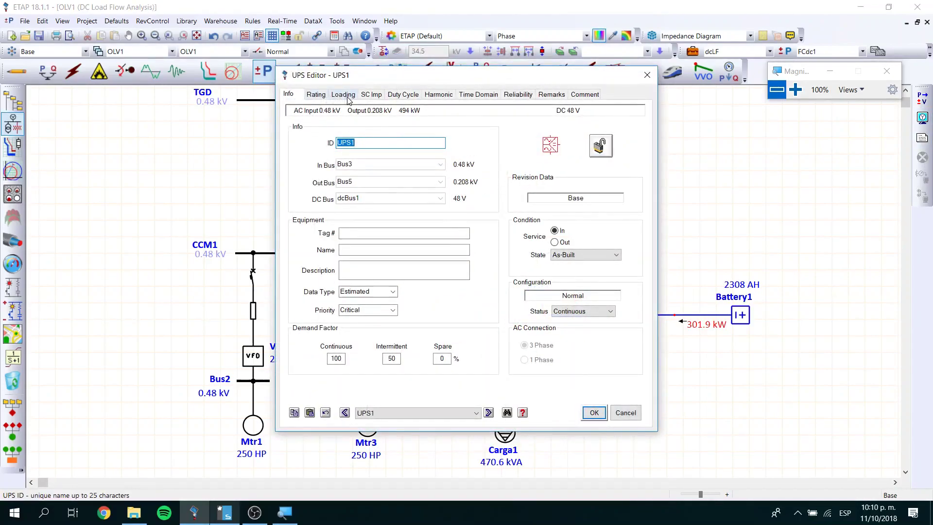
click(343, 95)
double_click(597, 151)
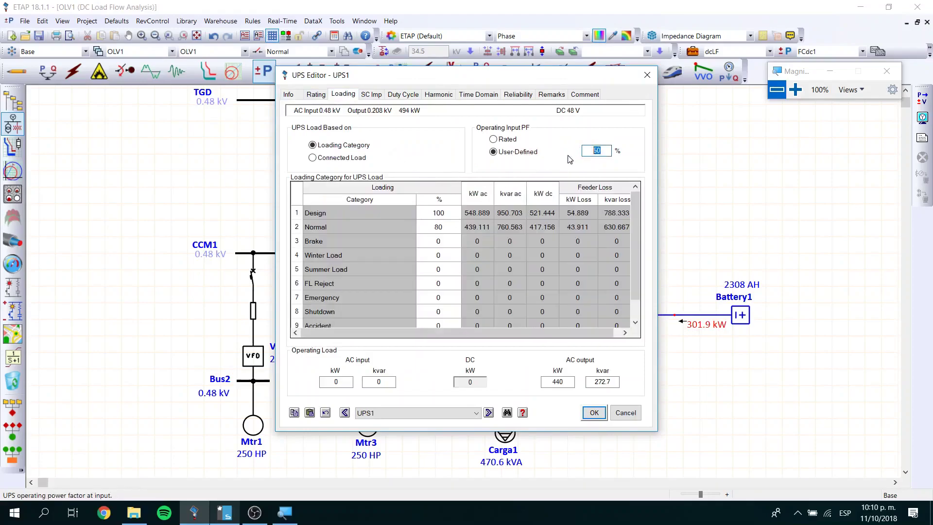
text(100)
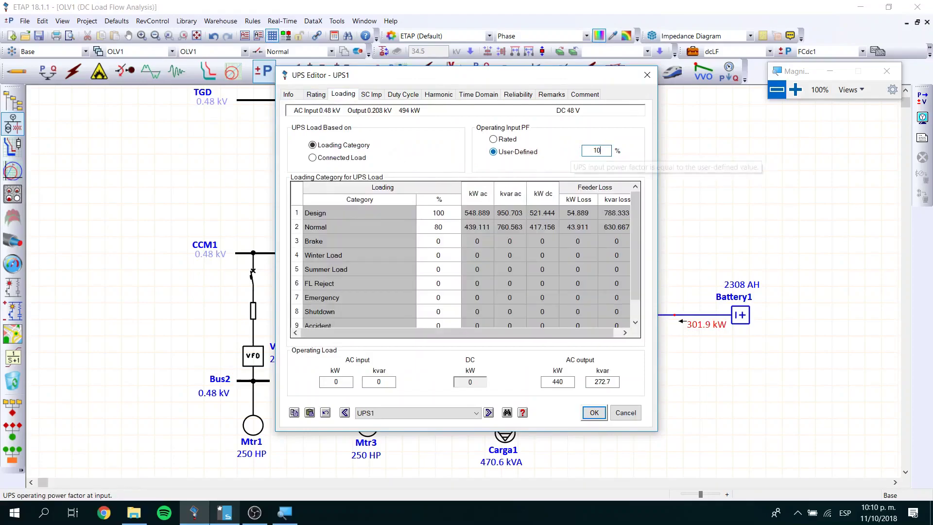
click(594, 412)
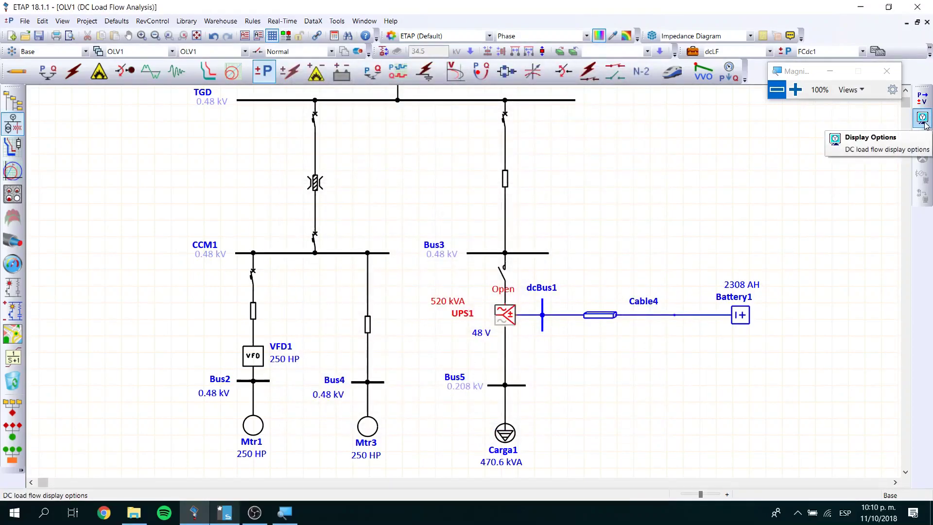
click(926, 104)
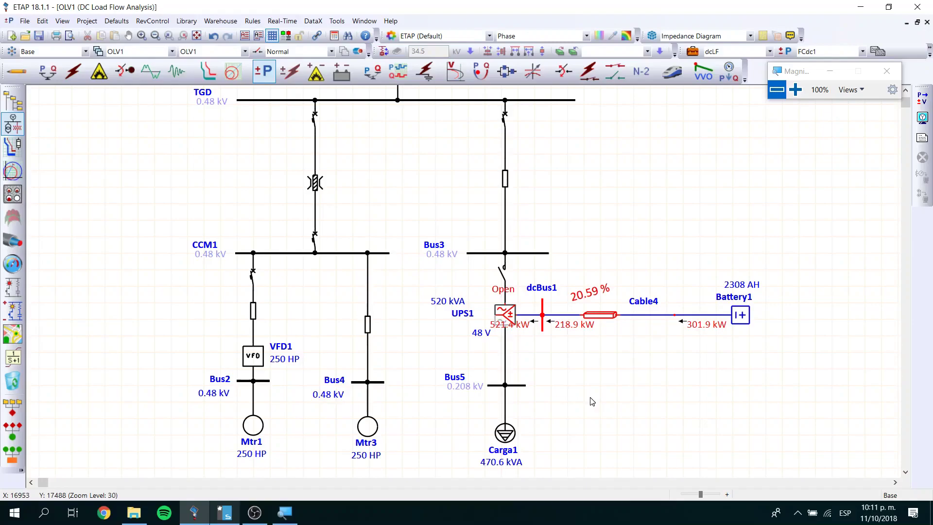
Switch to the Windows Calculator, divide 500000 by 48, and close the calculator
click(14, 513)
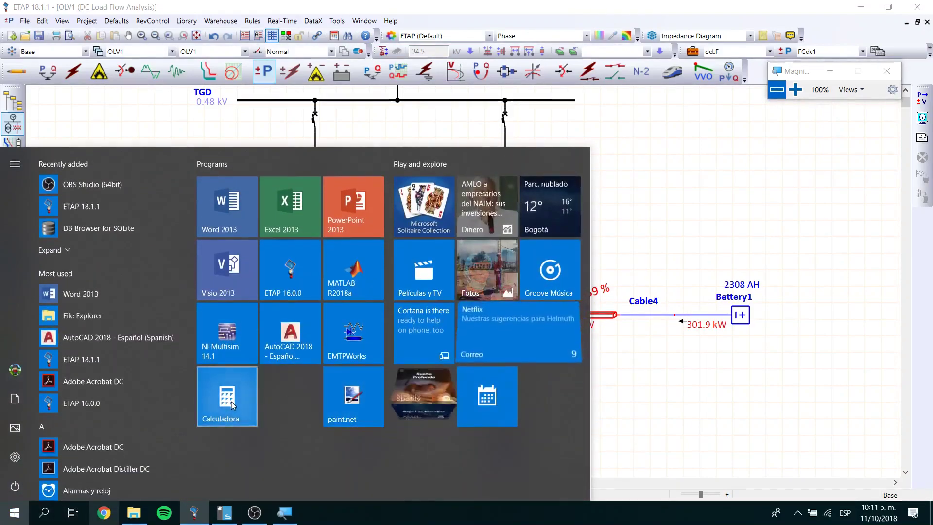
click(242, 406)
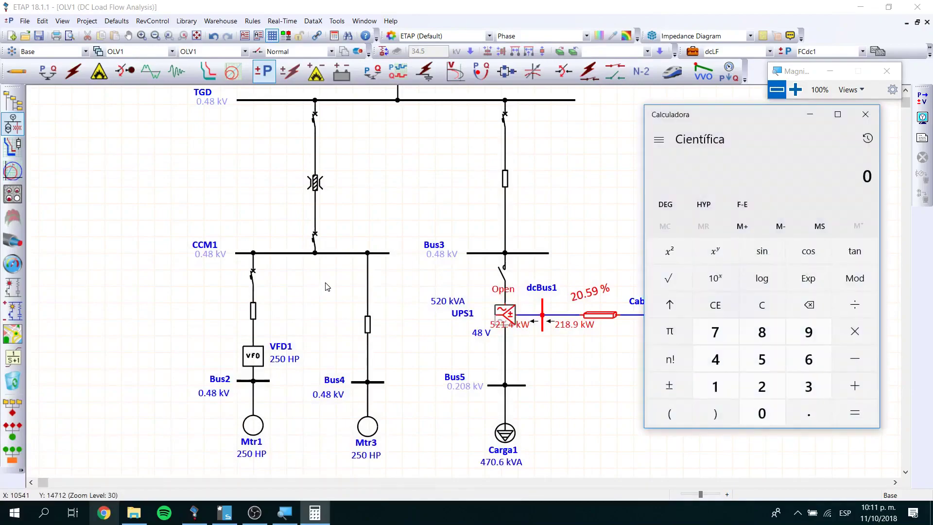
text(5000000)
key(slash)
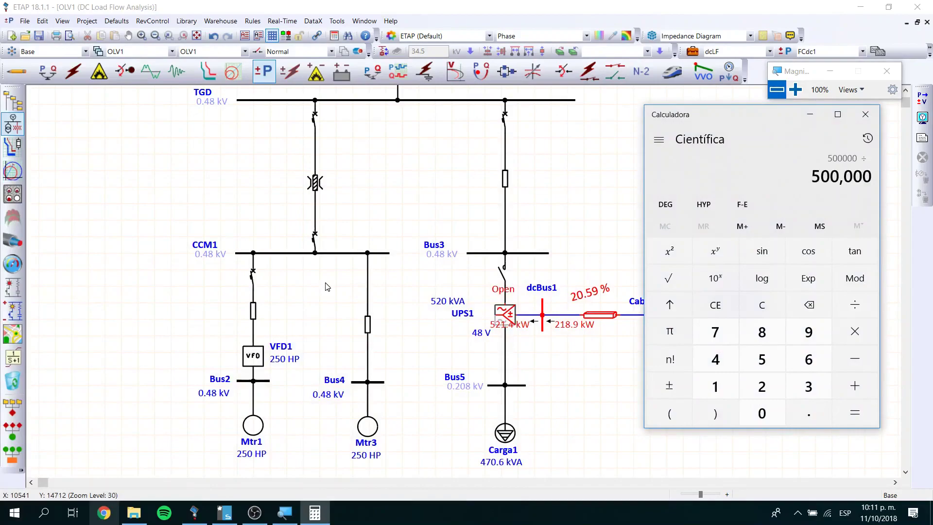
text(48)
key(Return)
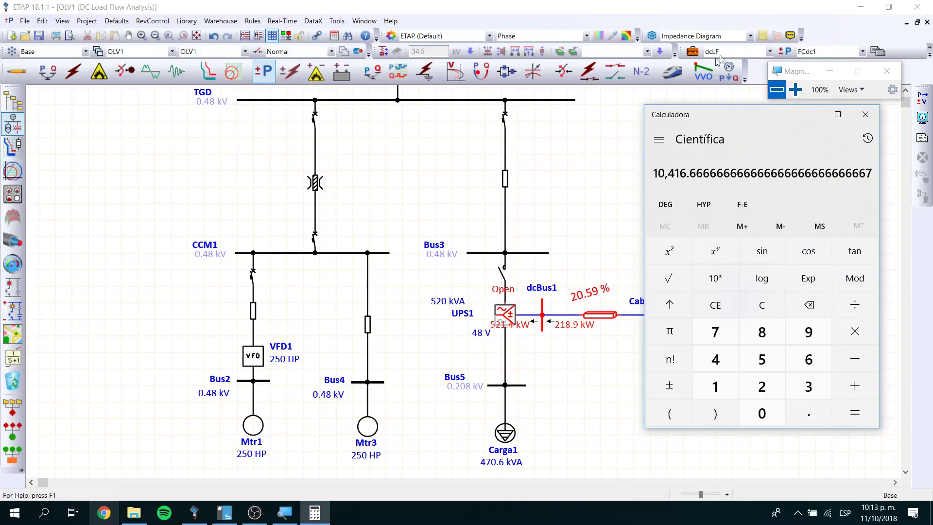
click(864, 114)
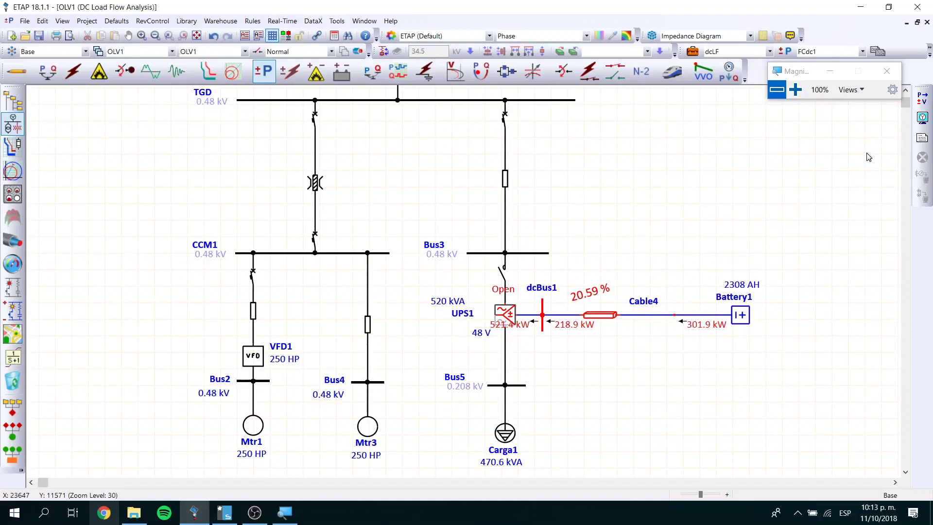
Display the DC load flow results in amps instead of kW
click(921, 118)
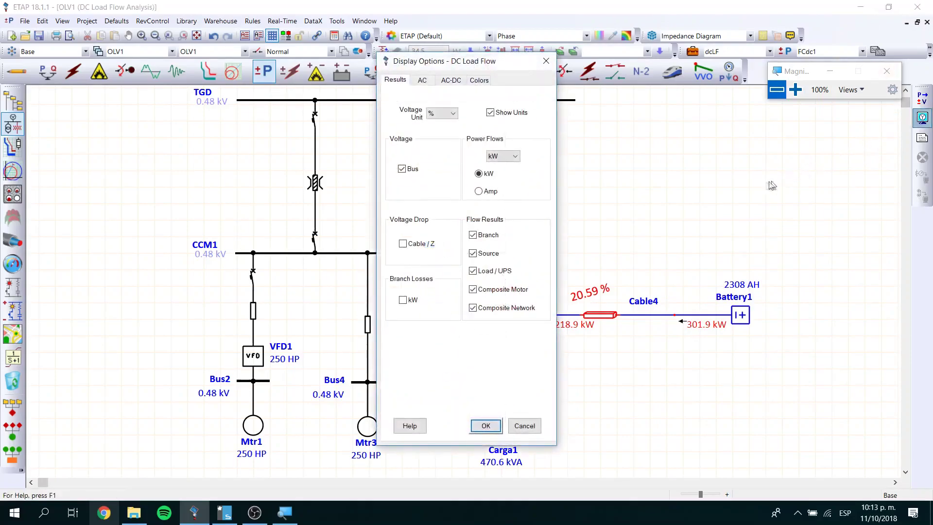
click(478, 191)
click(486, 425)
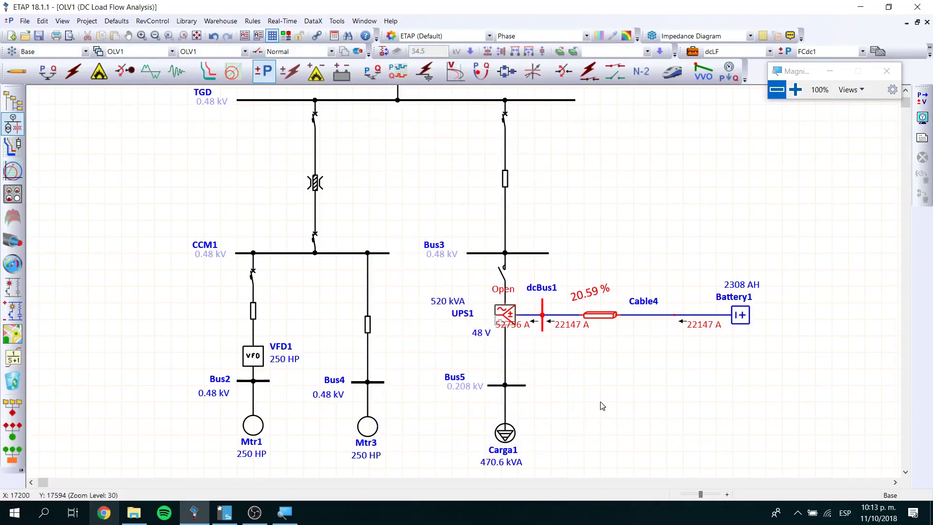
Set Cable4 to 10 conductors per phase and rerun the DC load flow
double_click(602, 315)
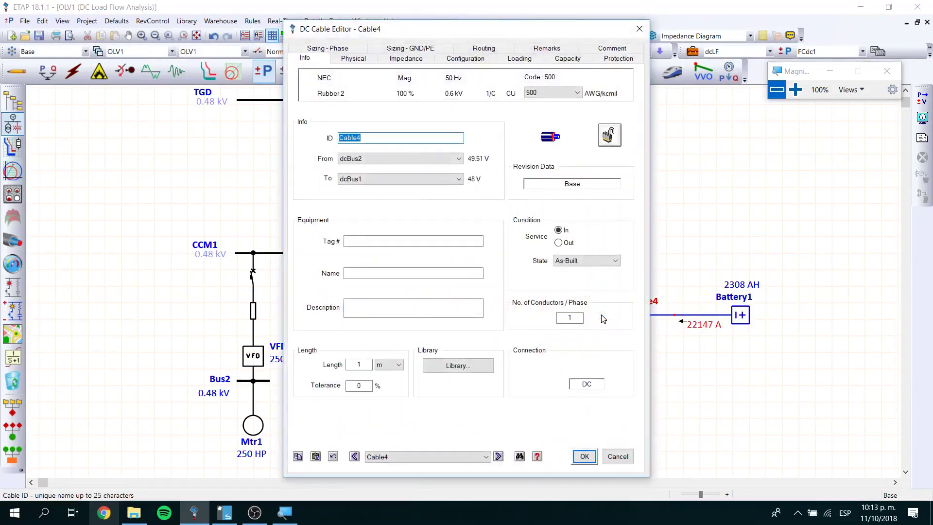
double_click(566, 318)
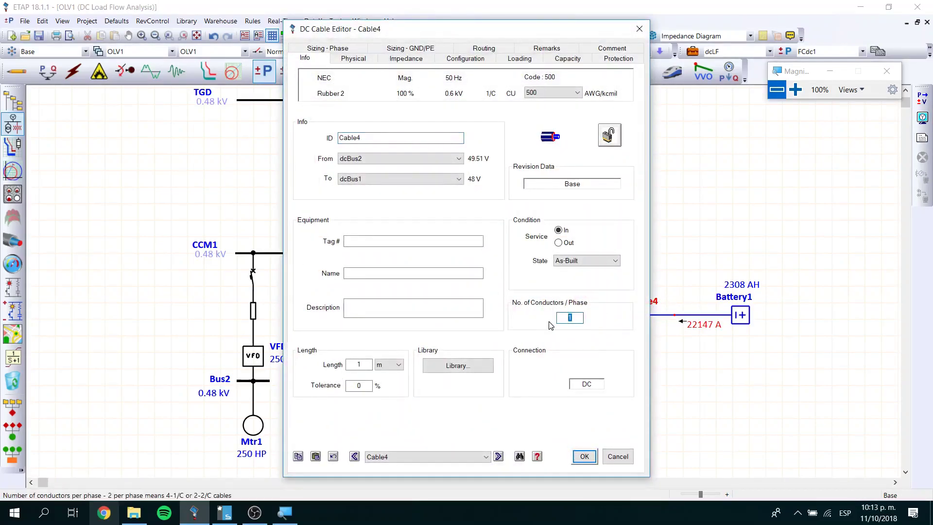
text(10)
click(584, 456)
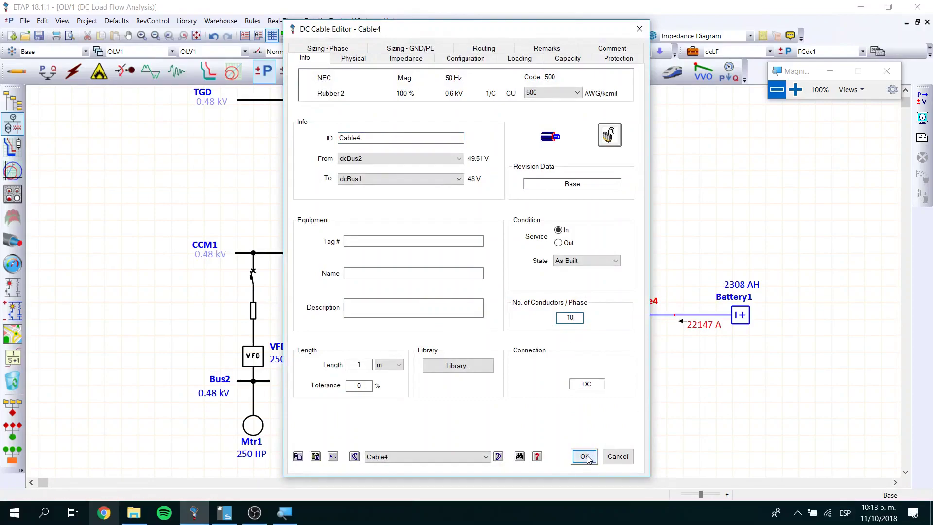
click(923, 101)
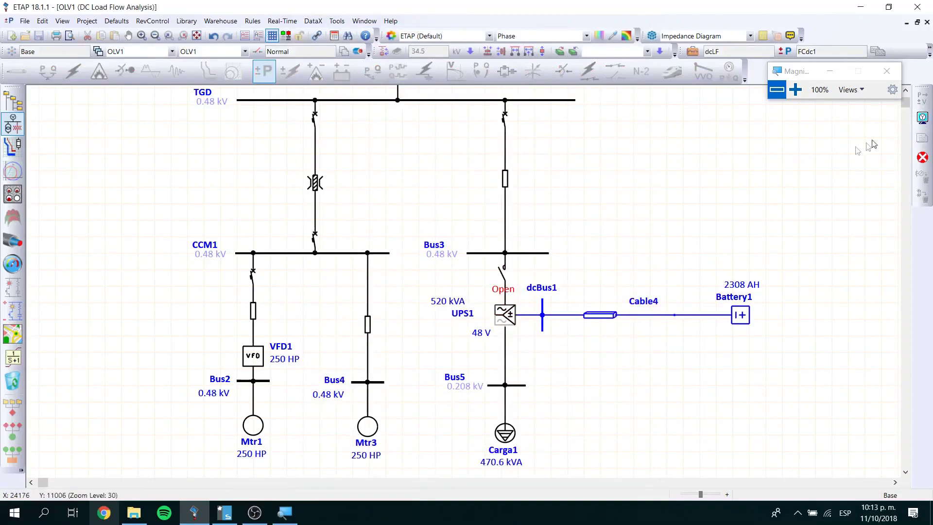
Lengthen Cable4 to 10 m, rerun the DC load flow, and shift the voltage result farther from Cable4's symbol
double_click(613, 320)
click(362, 365)
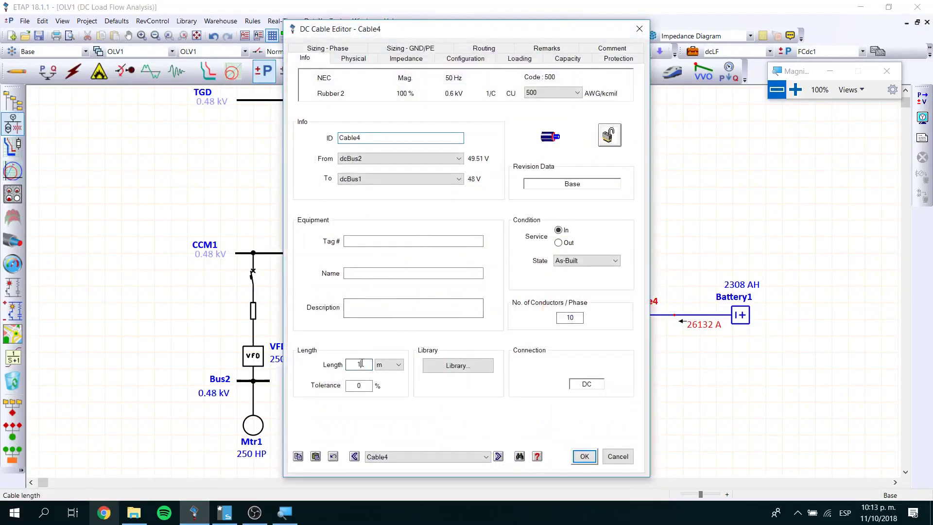
text(0)
click(578, 455)
click(921, 97)
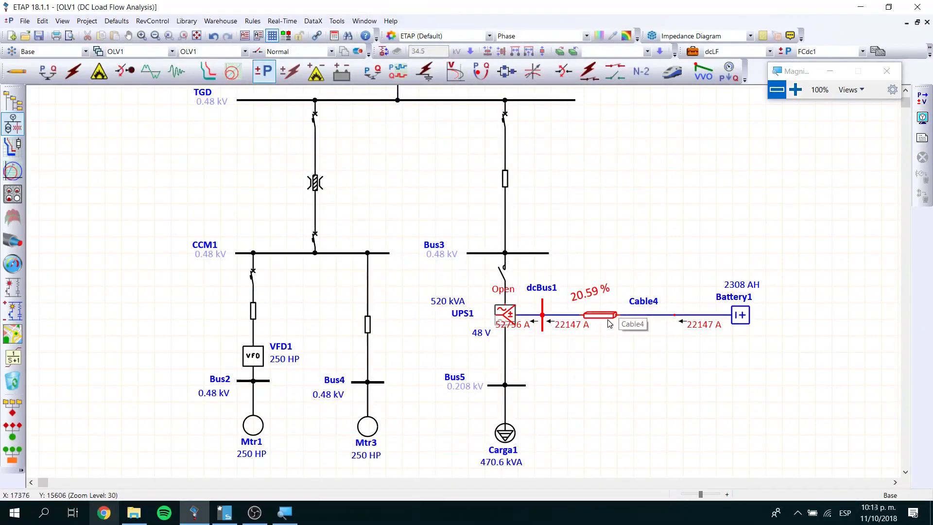
mouse_move(593, 297)
mouse_down()
mouse_move(576, 270)
mouse_move(584, 283)
mouse_up()
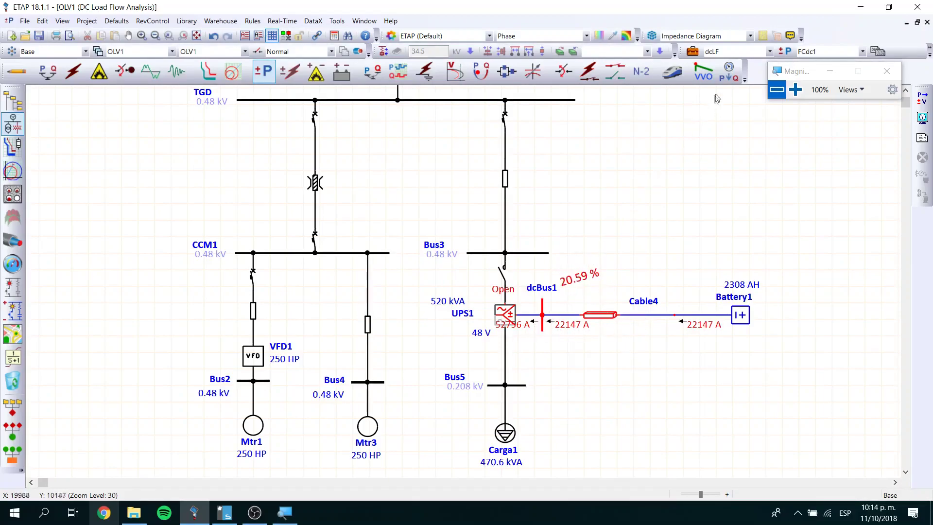
Tighten the dcLF study case's solution precision to 0.01 and rerun the DC load flow
click(693, 51)
click(590, 168)
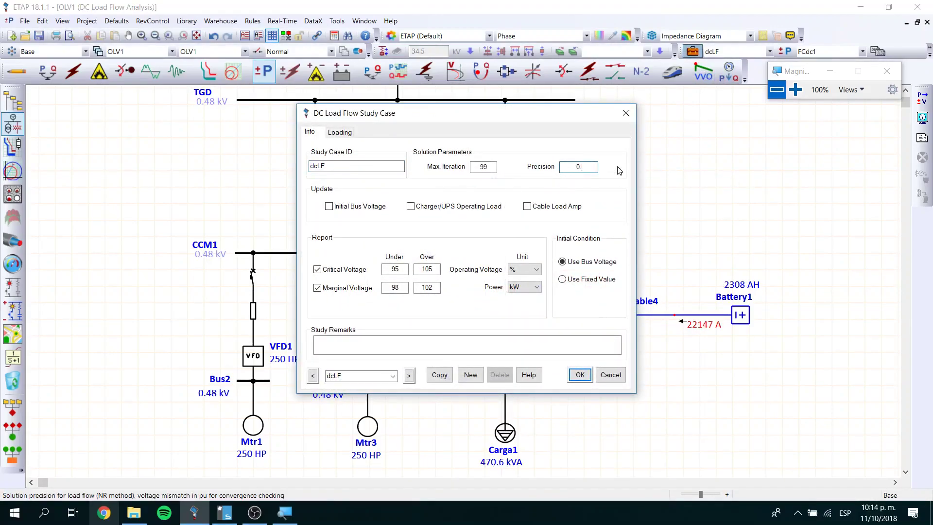
click(580, 375)
click(921, 99)
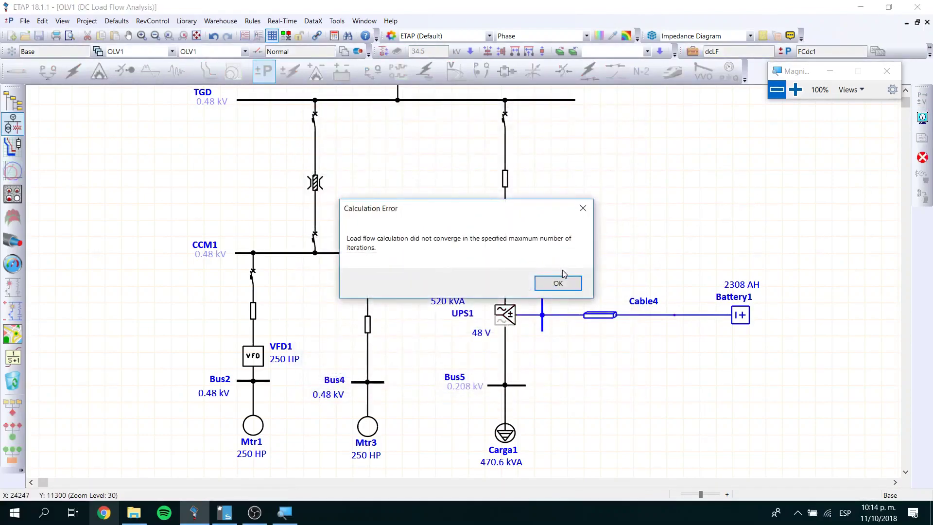
key(Return)
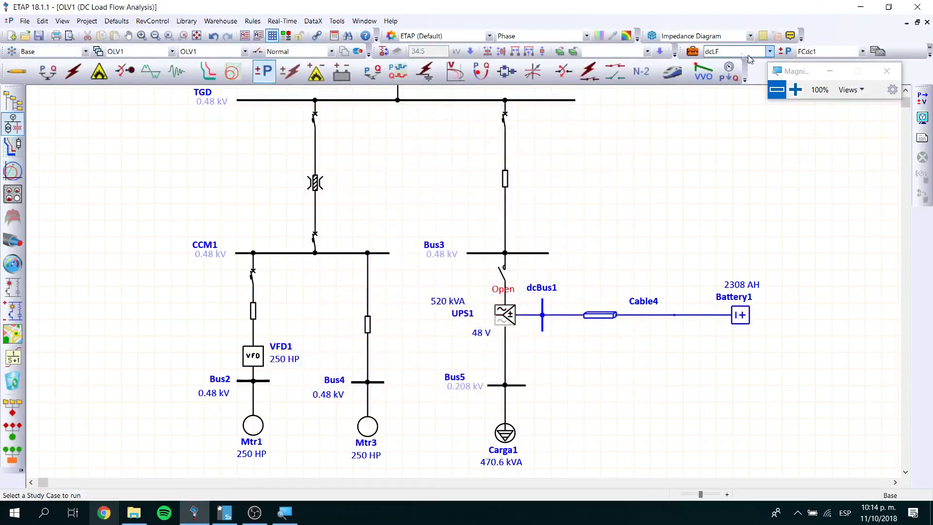
Set the dcLF study case's solution precision to 0.02 and rerun the DC load flow
click(693, 51)
click(593, 168)
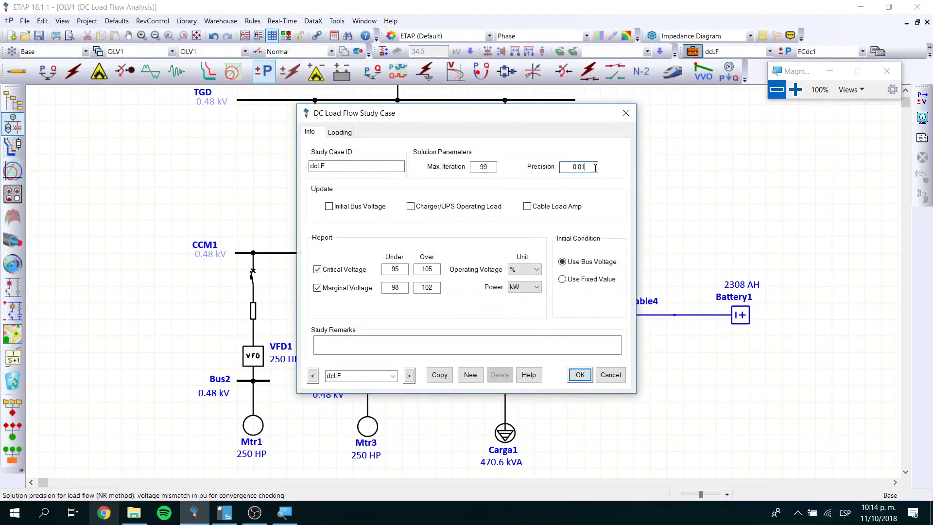
click(579, 375)
click(921, 114)
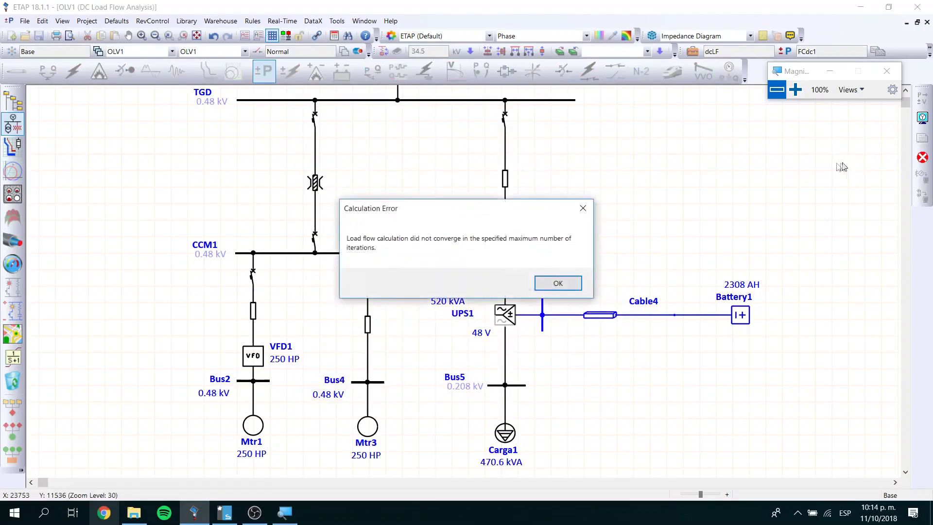
click(559, 287)
click(693, 51)
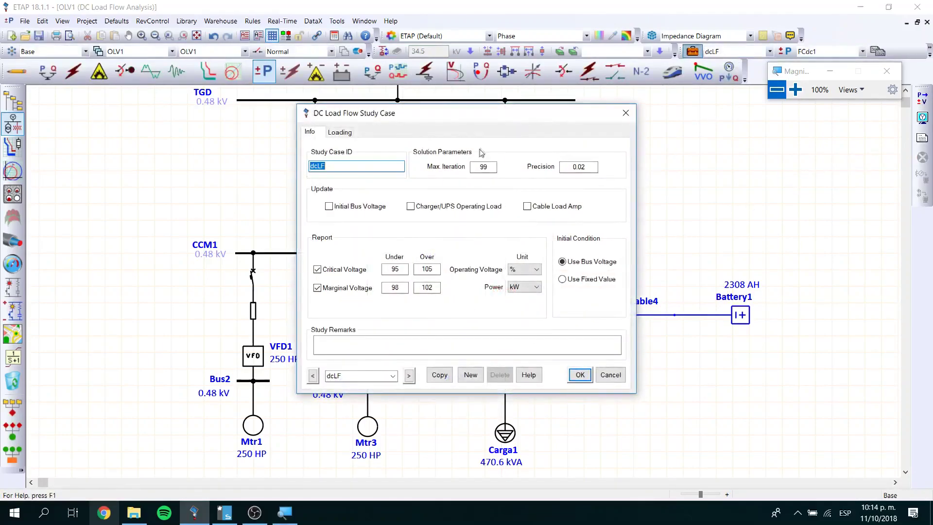
click(611, 377)
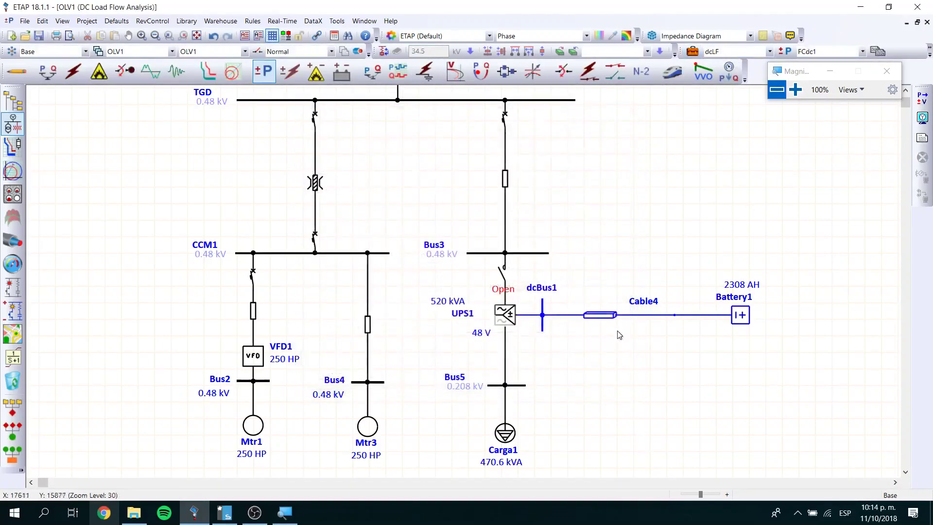
Increase Cable4 to 20 conductors per phase and rerun the DC load flow
double_click(606, 317)
double_click(571, 317)
text(2)
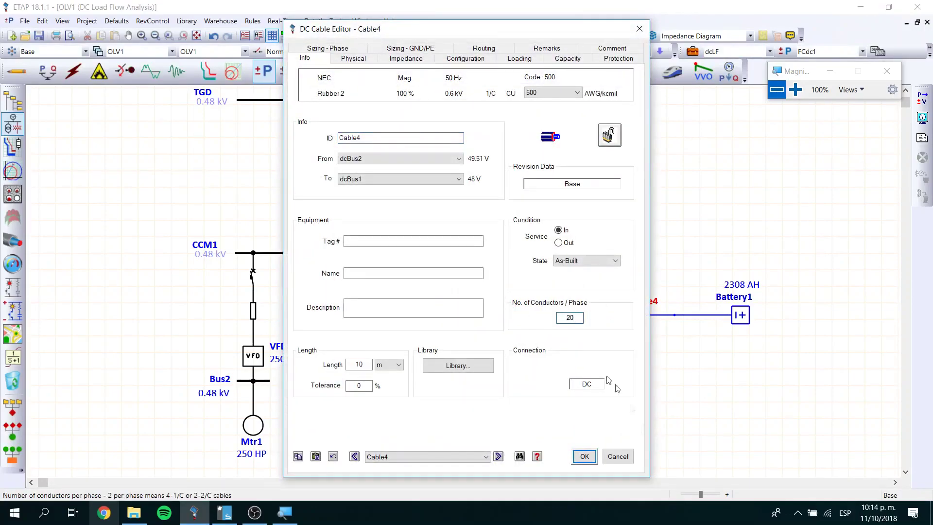
text(0)
click(584, 456)
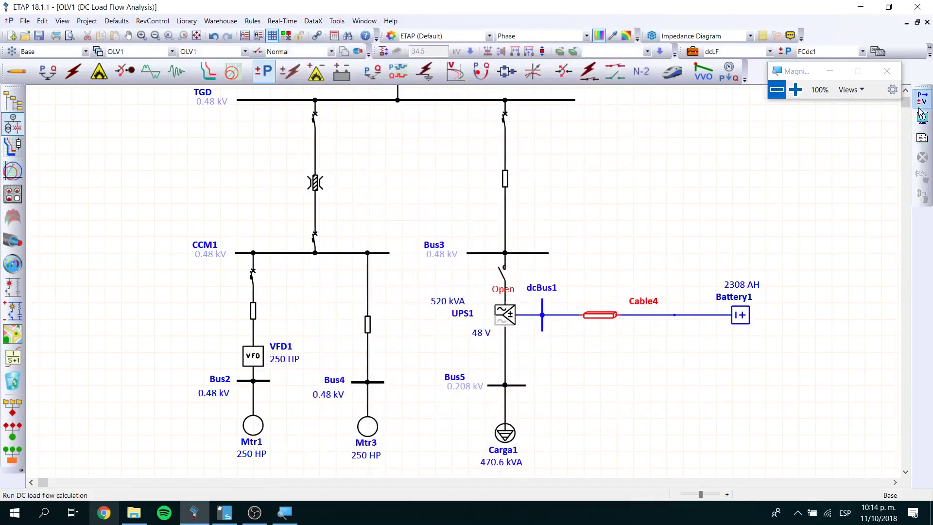
click(561, 284)
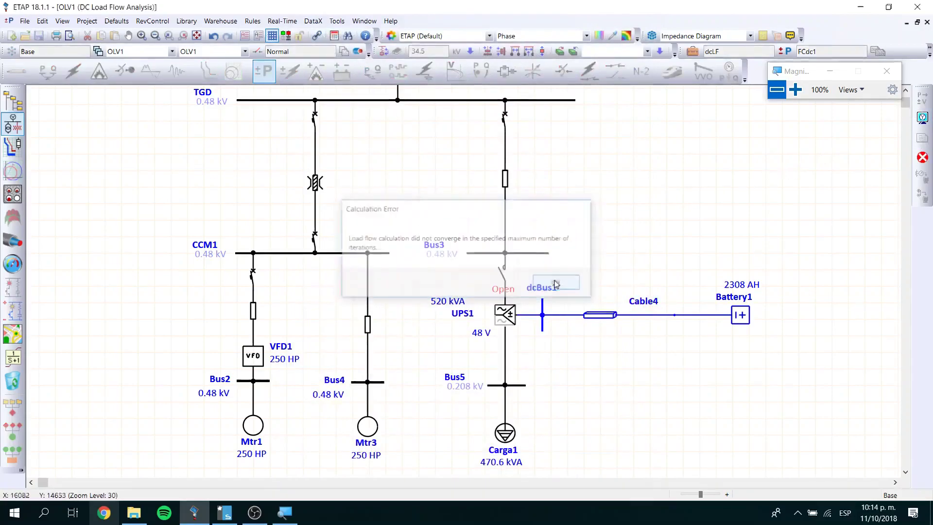
Set the dcLF study case's solution precision to 0.06 and rerun the DC load flow
click(692, 51)
click(596, 166)
text(6)
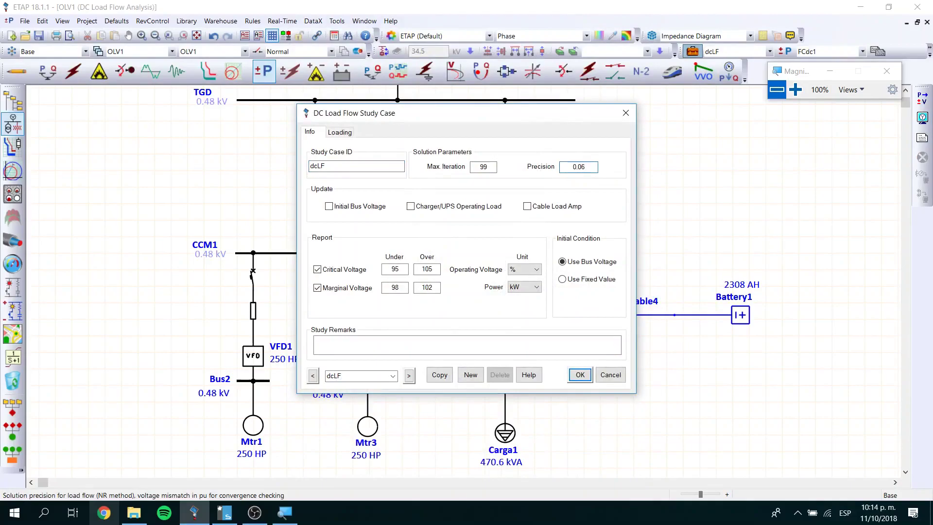
click(580, 375)
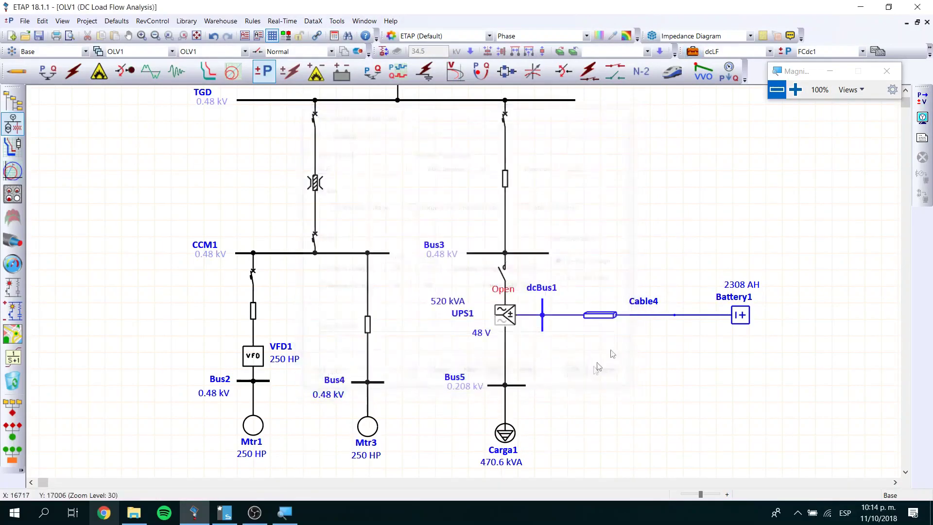
click(919, 103)
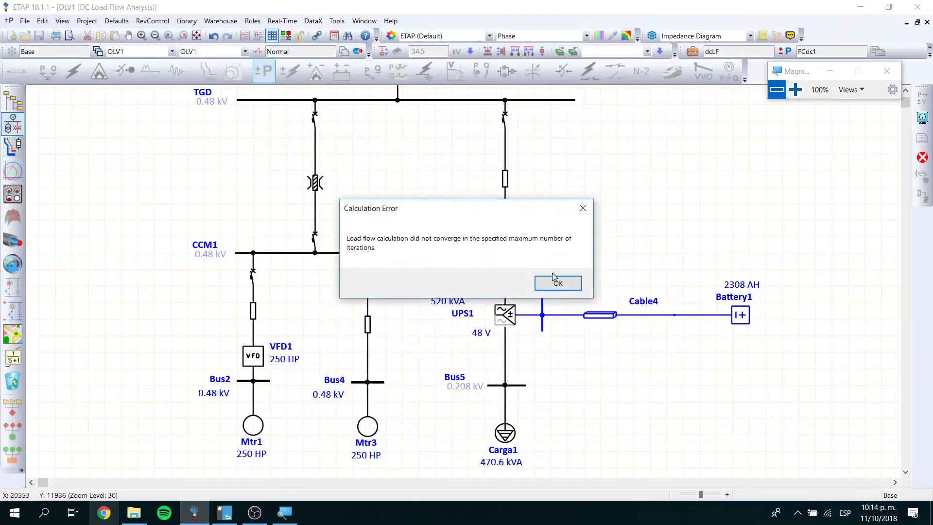
click(558, 282)
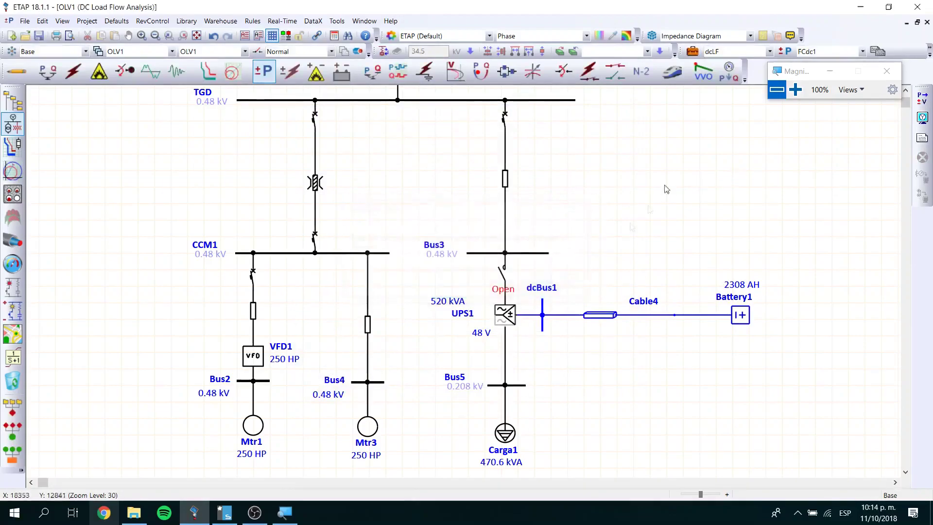
Adjust the dcLF study case's solution precision once more and rerun the DC load flow
click(692, 51)
click(574, 166)
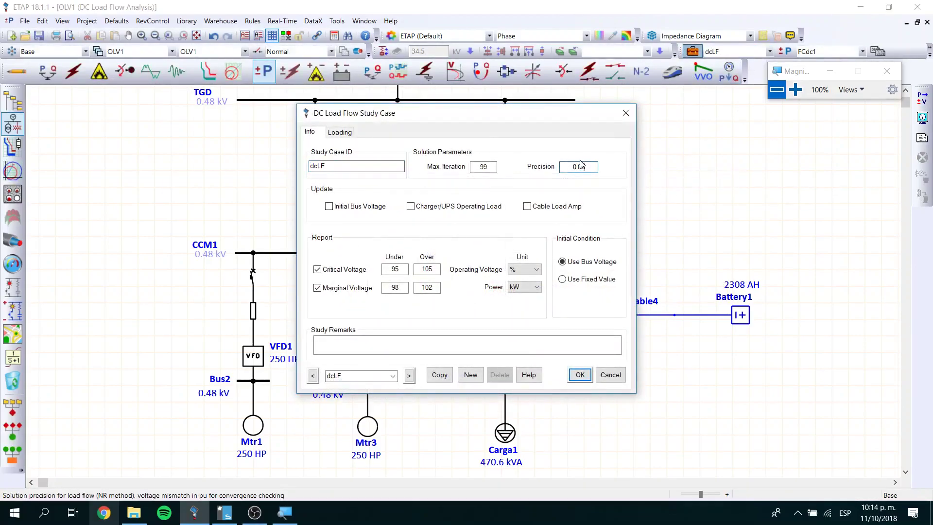
click(577, 374)
click(918, 102)
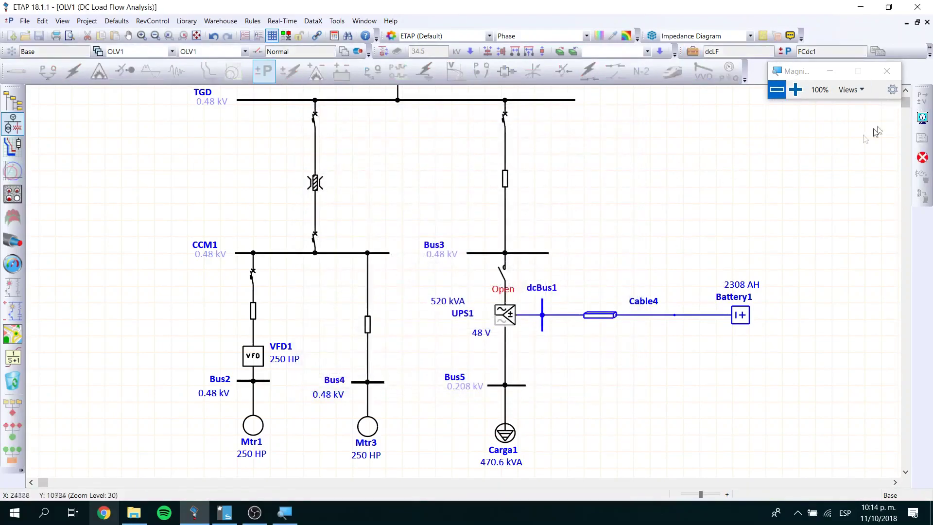
Review Cable4's general properties and dcBus1's information and loading data without changing them
click(572, 287)
double_click(593, 315)
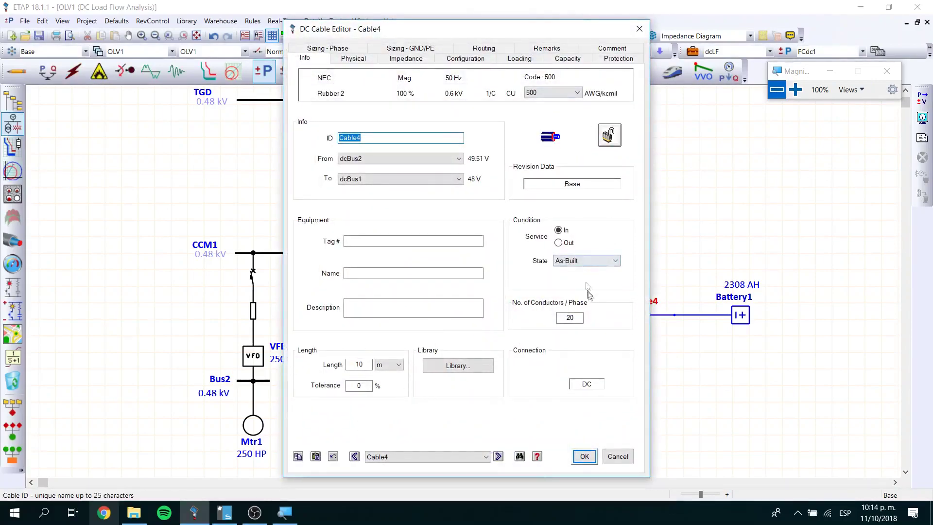
click(617, 452)
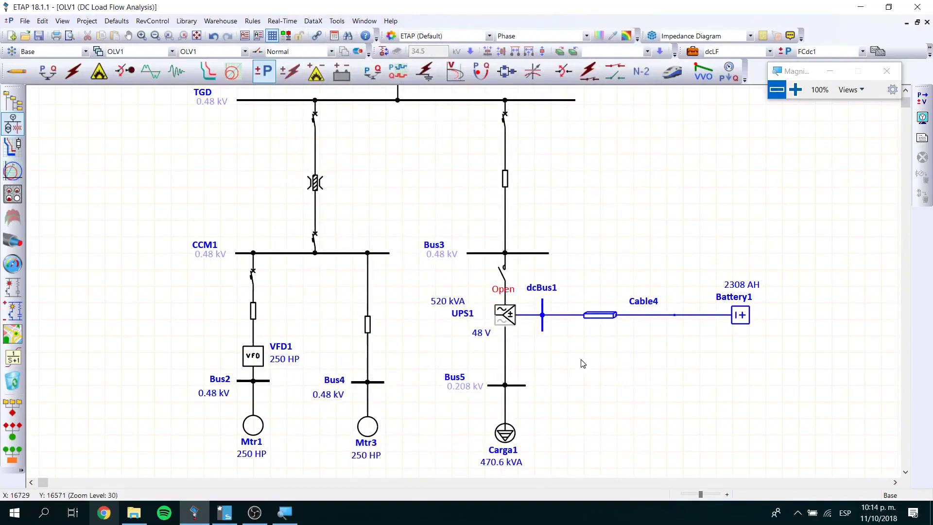
double_click(544, 327)
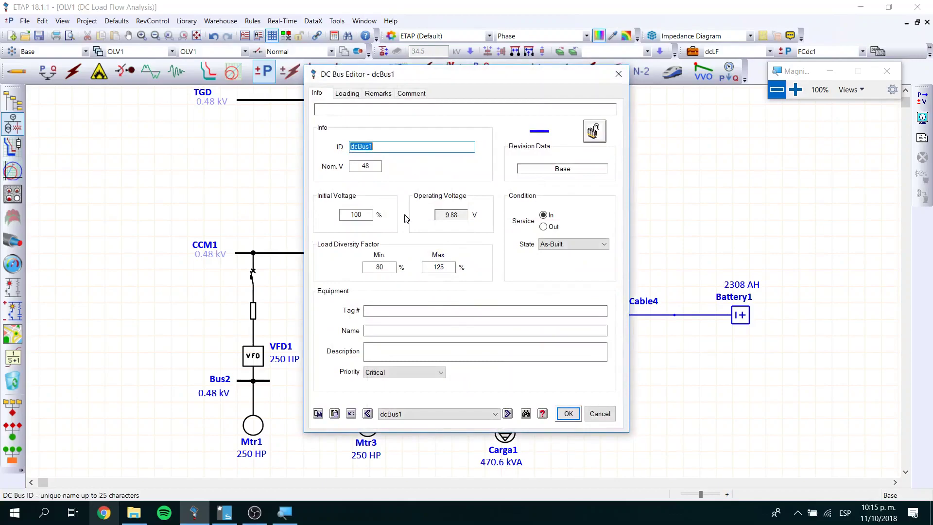
click(356, 97)
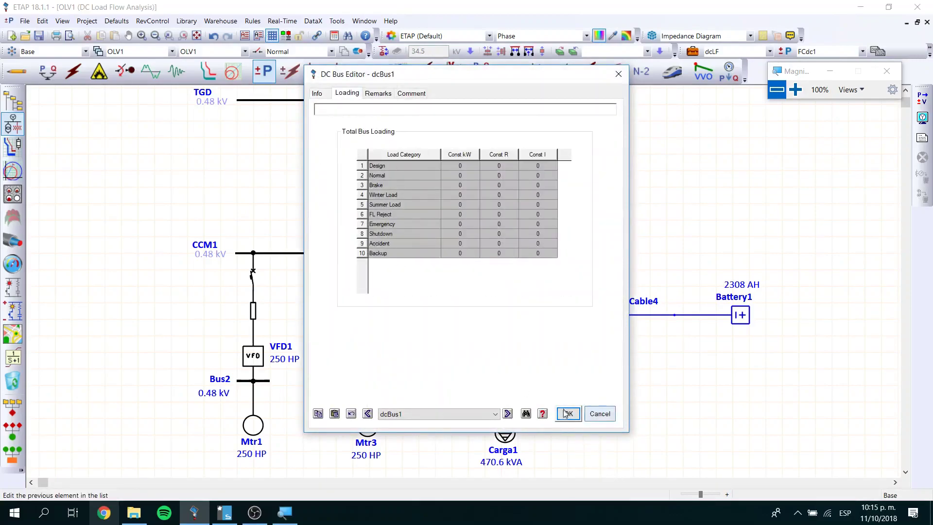
click(599, 413)
Set Cable4 to 10 conductors per phase and rerun the DC load flow
double_click(599, 315)
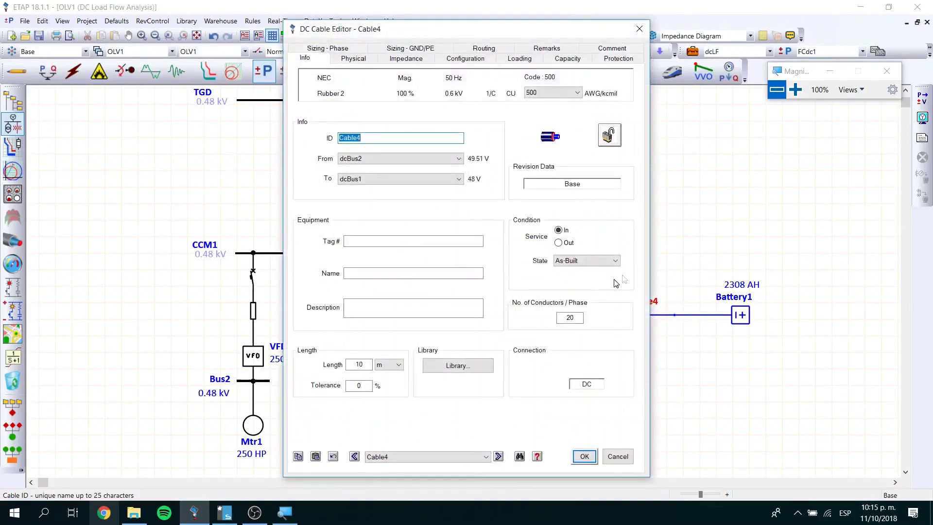
click(585, 456)
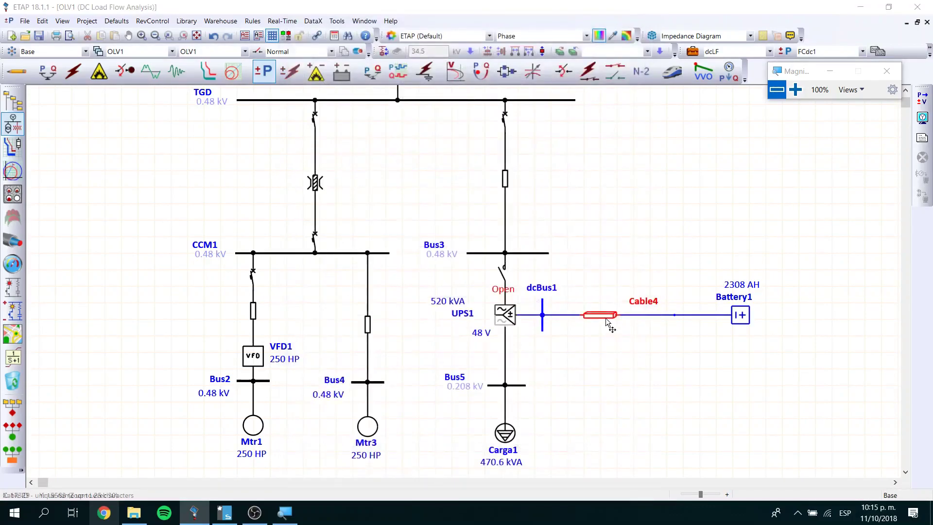
double_click(607, 318)
double_click(578, 317)
text(10)
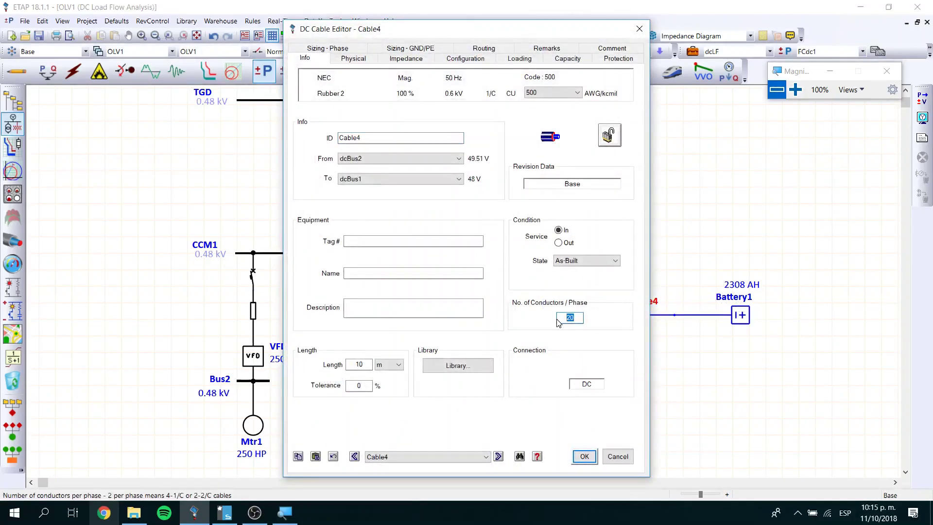
click(587, 459)
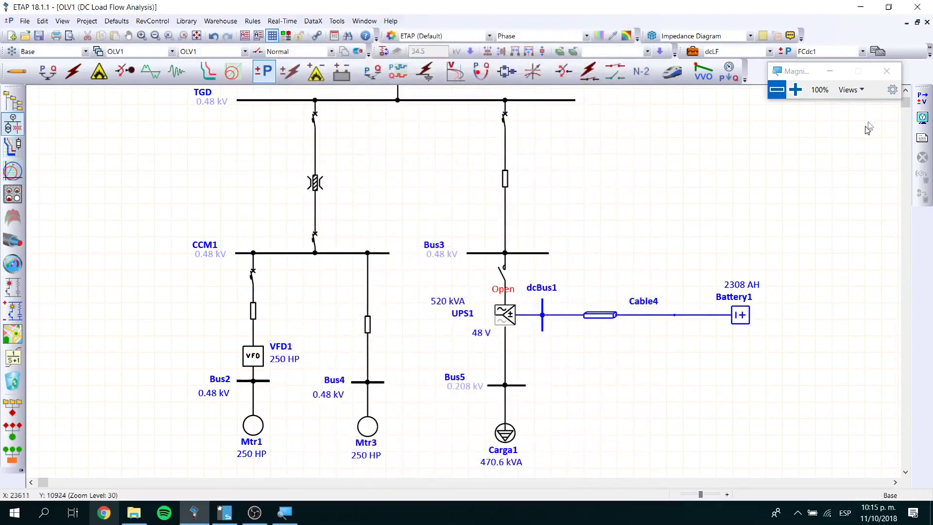
click(923, 101)
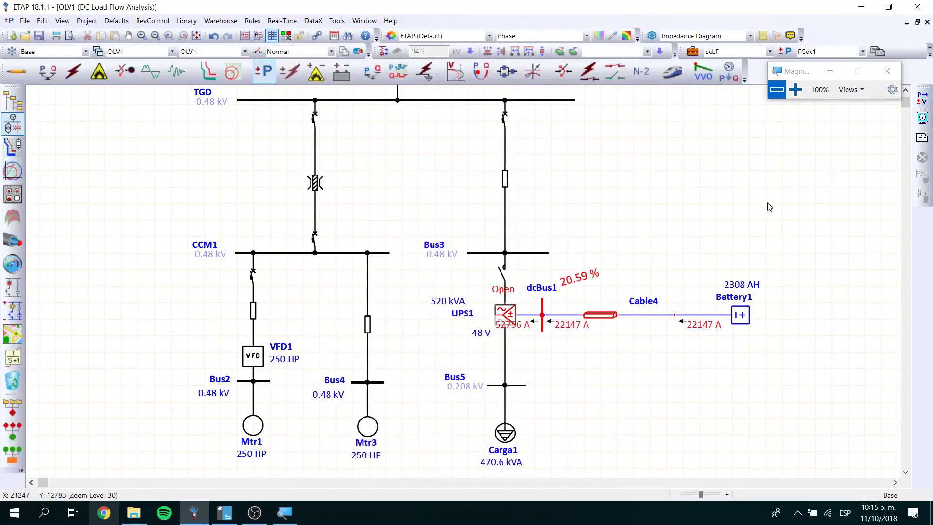
Move dcBus1 and Cable4 away from UPS1 toward Battery1, line the cable up with the battery connection and lengthen dcBus1 slightly
drag(505, 314, 481, 311)
drag(605, 320, 629, 321)
drag(481, 311, 506, 315)
click(593, 410)
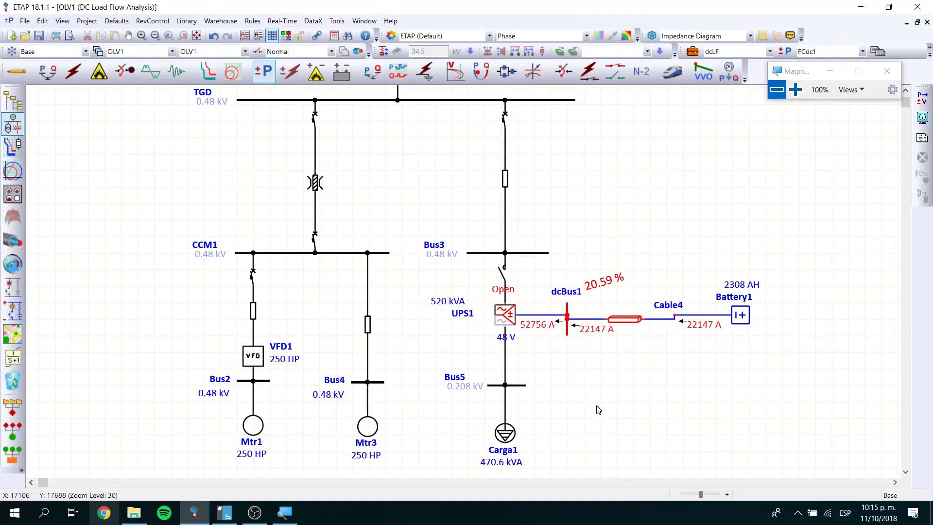
drag(627, 319, 626, 315)
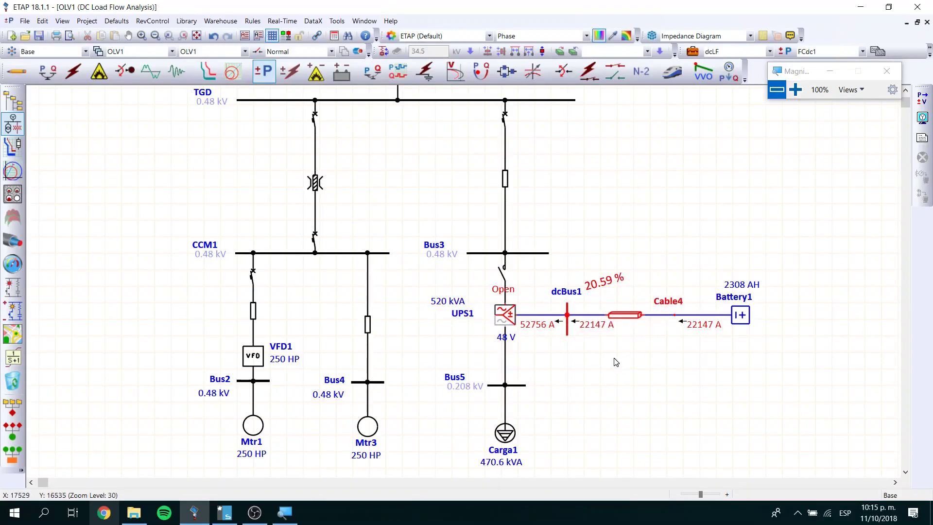
click(568, 303)
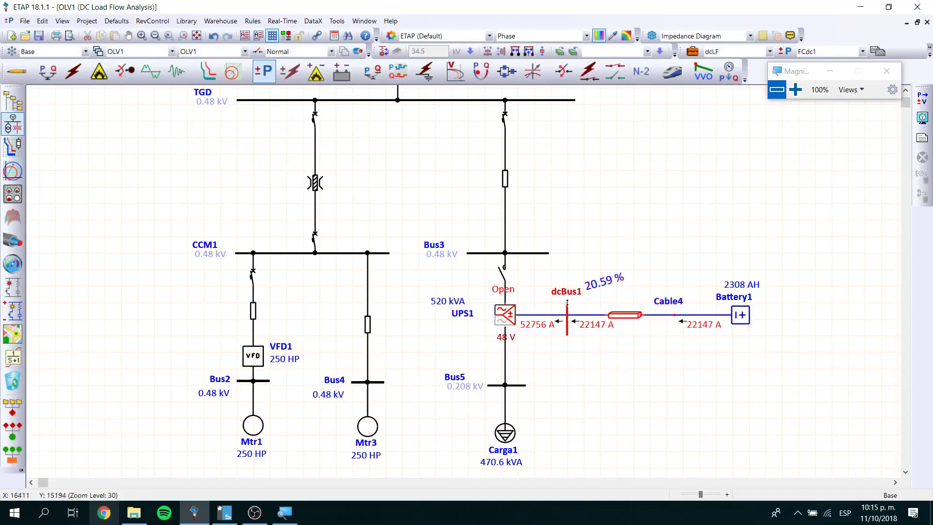
drag(566, 302, 567, 297)
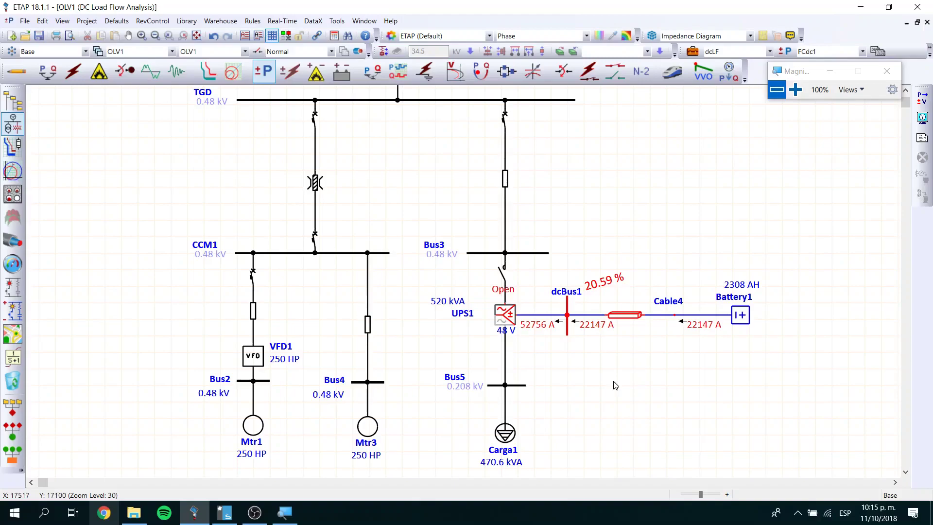
Set UPS1's user-defined operating input power factor to 50% and rerun the DC load flow
double_click(504, 315)
click(343, 94)
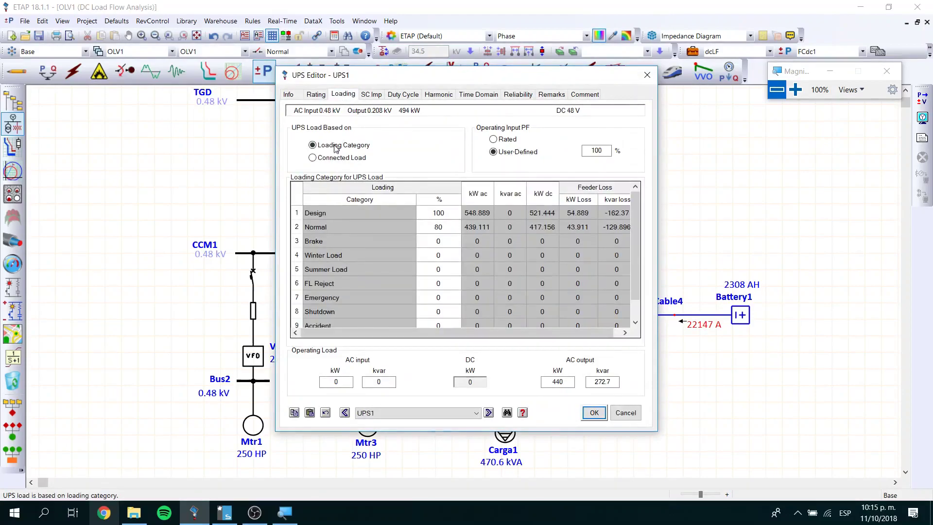
double_click(596, 151)
text(5)
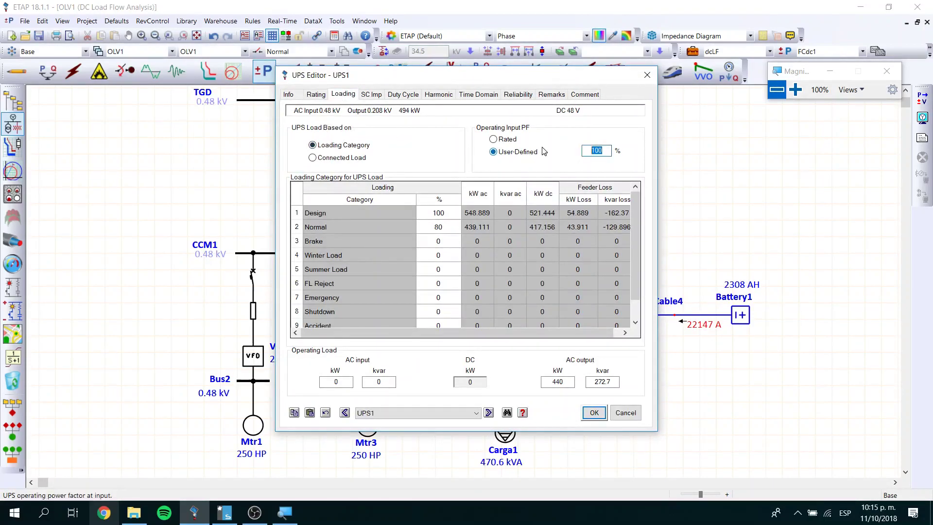
text(0)
click(593, 412)
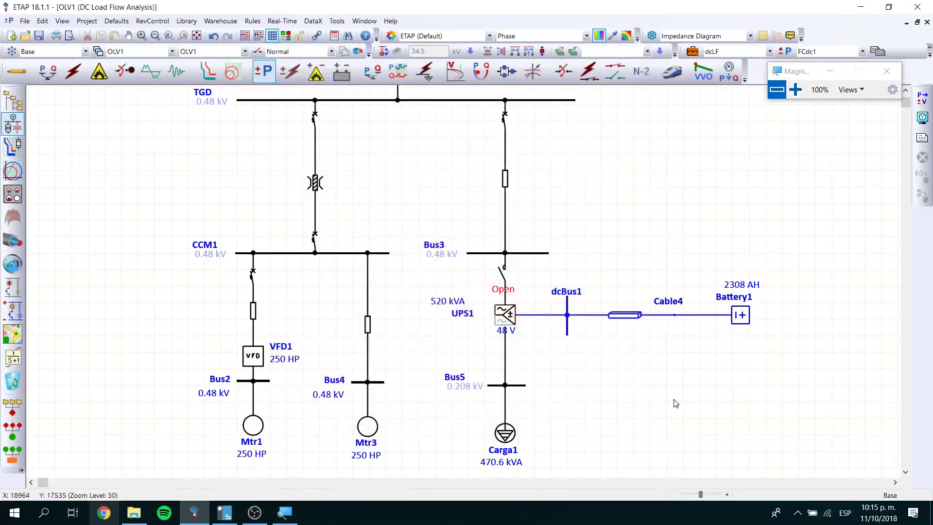
click(923, 99)
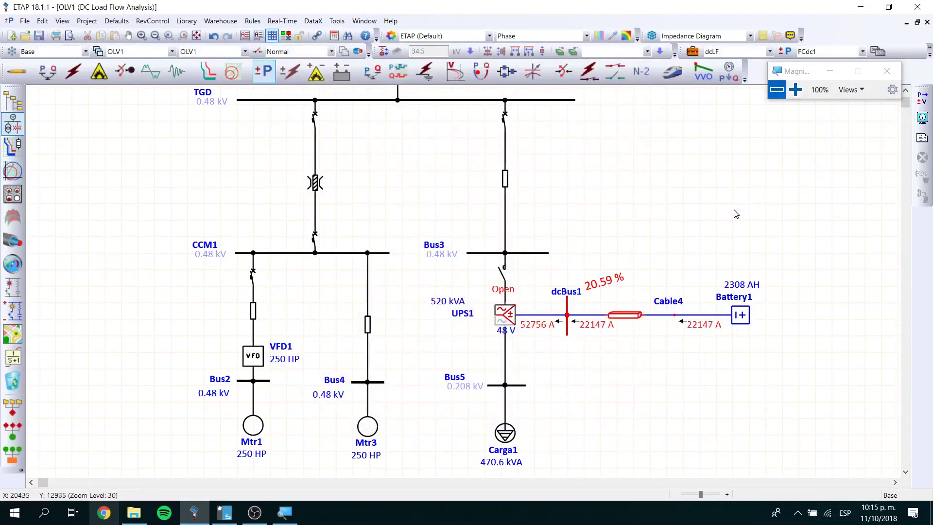
Switch UPS1's operating input power factor to Rated and back to User-Defined, and rerun the DC load flow
double_click(505, 315)
click(350, 95)
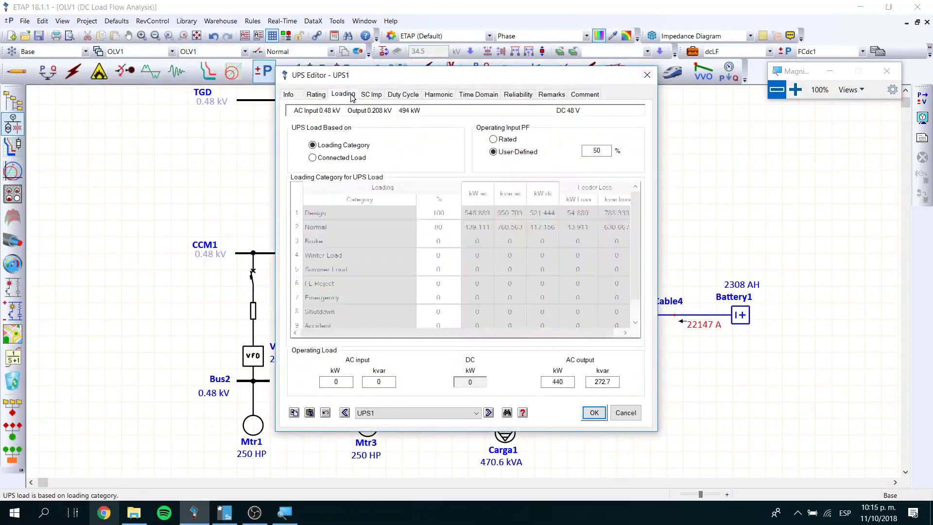
click(494, 140)
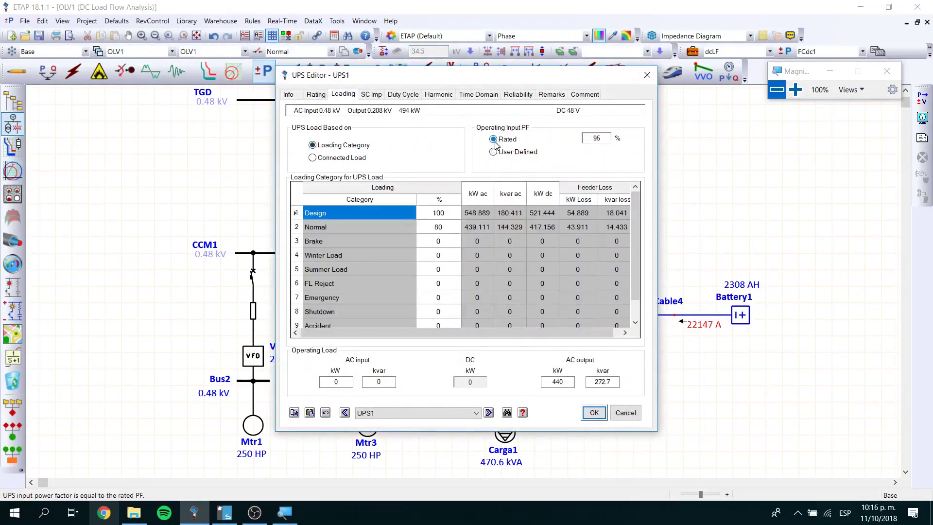
click(496, 155)
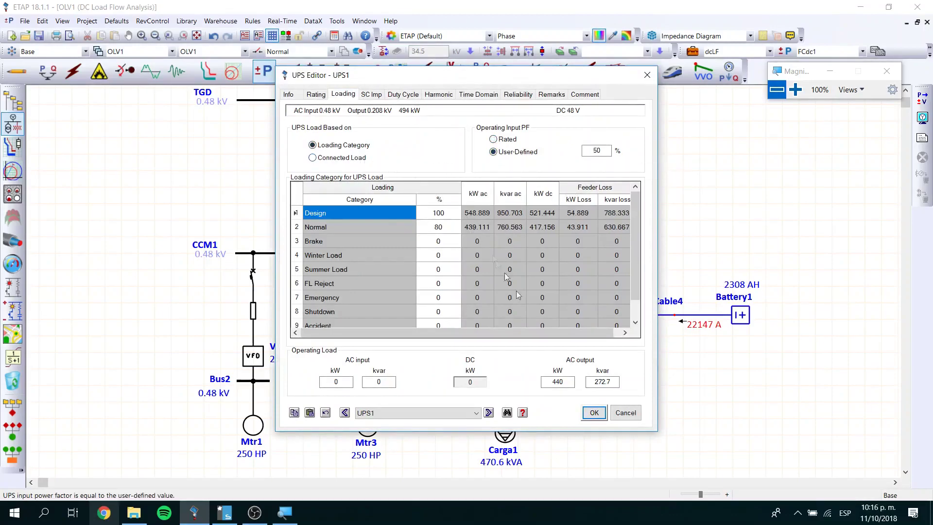
click(594, 413)
click(922, 98)
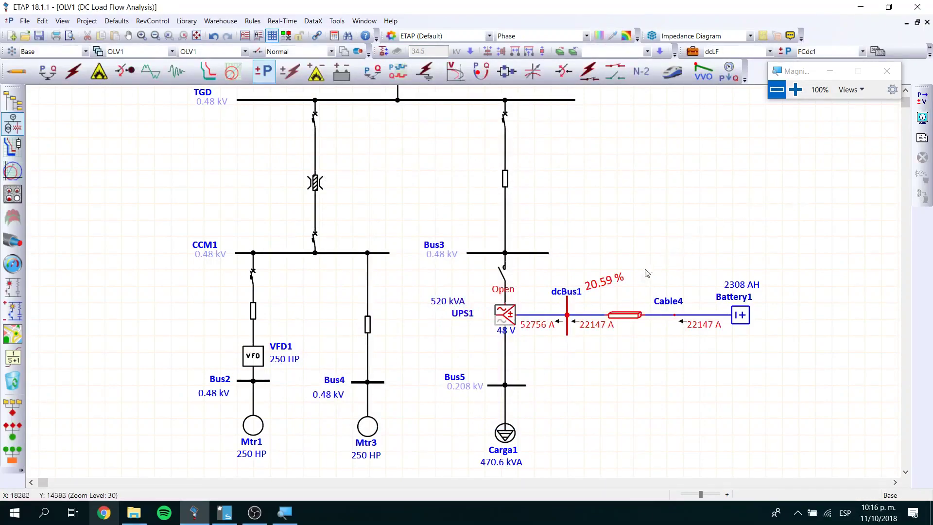
Reposition dcBus1's voltage percentage label and UPS1's 48 V label so they stay clear of the diagram elements
drag(611, 287, 598, 275)
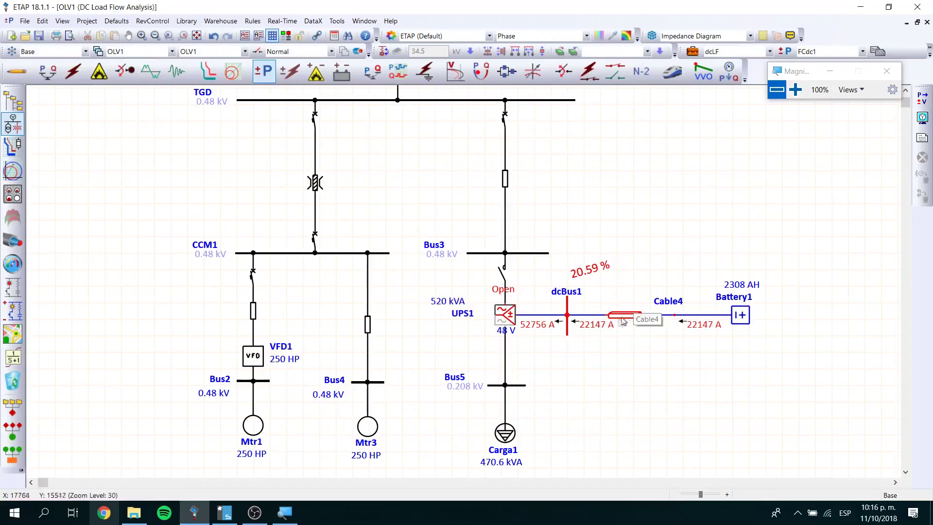
mouse_move(503, 331)
mouse_down()
mouse_move(495, 342)
mouse_move(524, 348)
mouse_move(515, 345)
mouse_up()
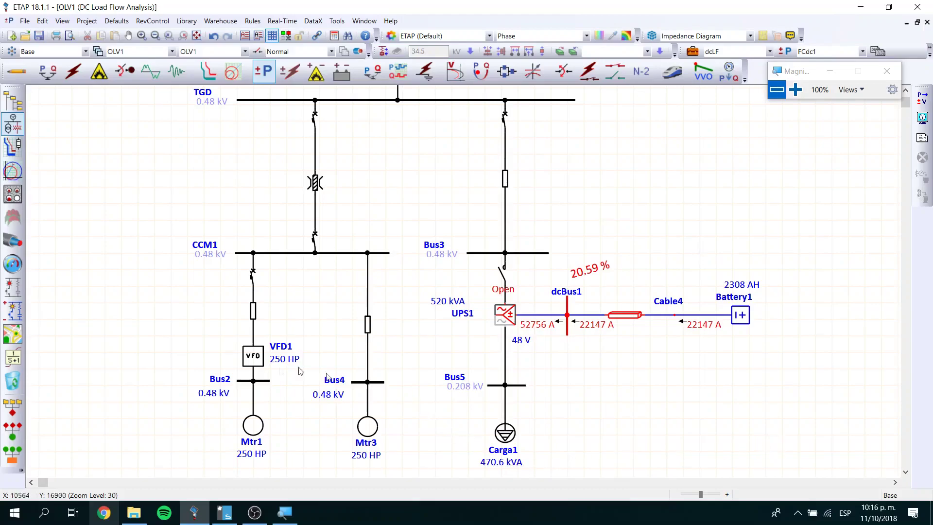
Consult the help topic on the Info page of Mtr1's induction machine editor, and close both the help and the editor
click(254, 424)
double_click(253, 424)
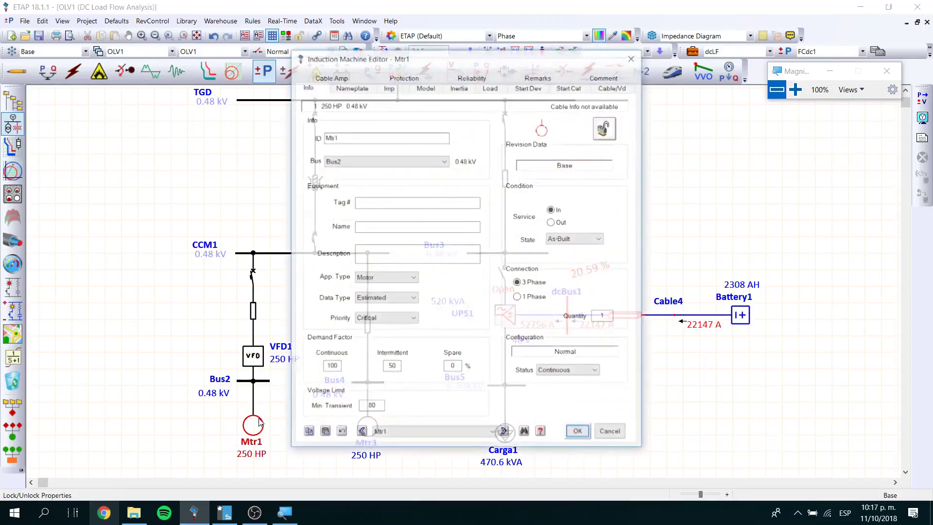
click(541, 433)
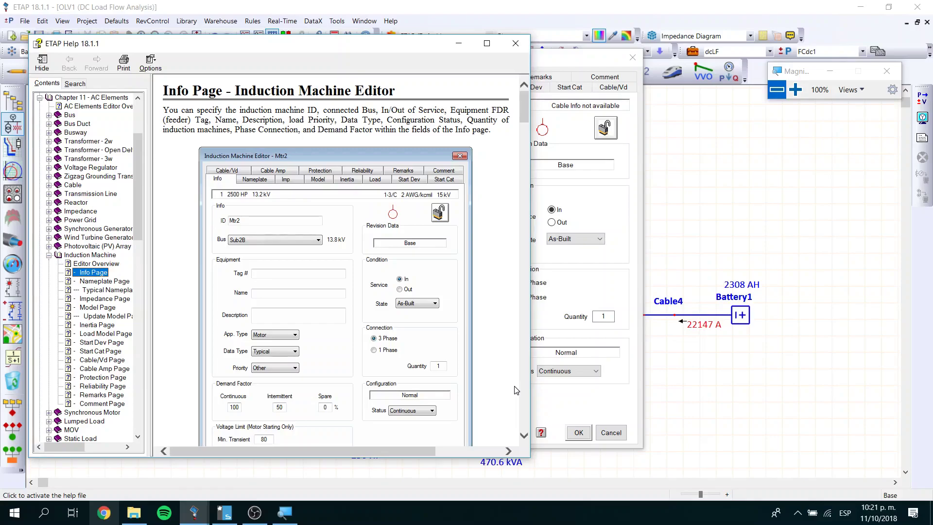
click(516, 43)
click(632, 57)
Exit the program, saving the project with the AutoSave options left as they are
click(917, 7)
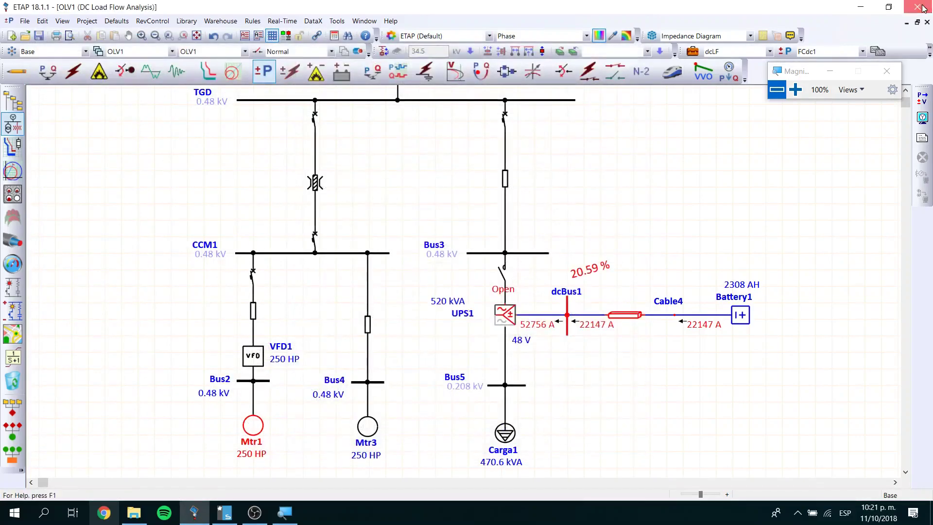
key(Return)
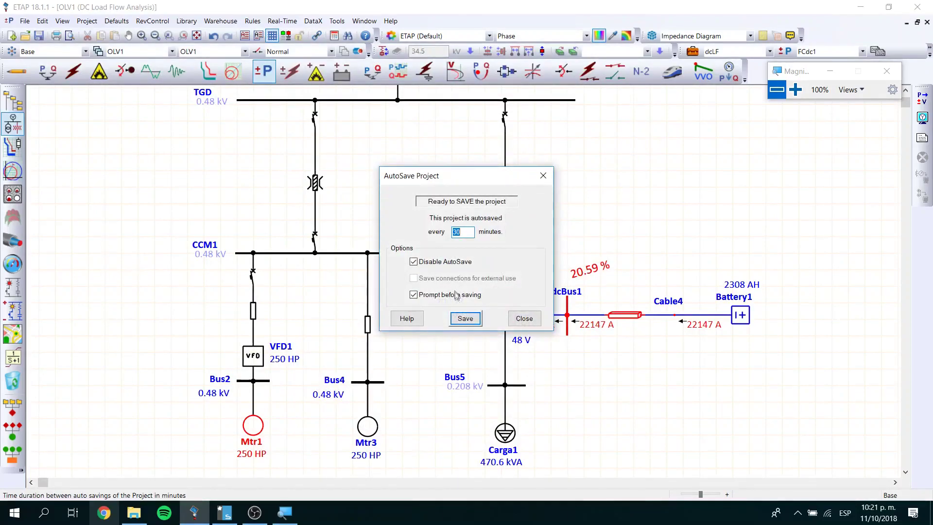
click(466, 320)
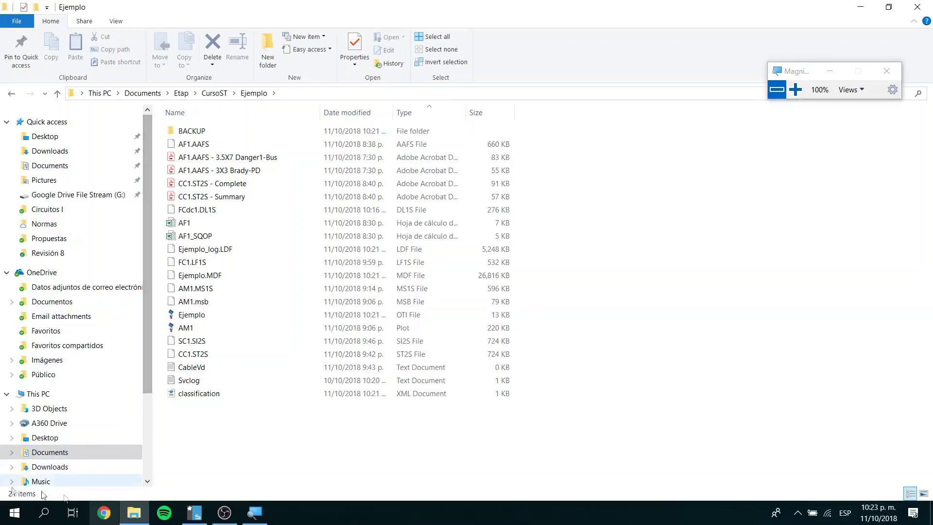
click(225, 513)
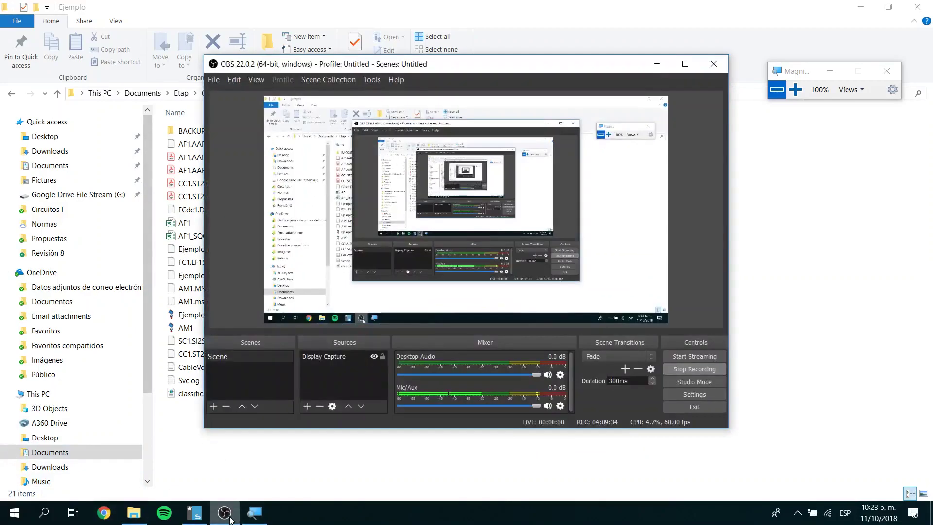